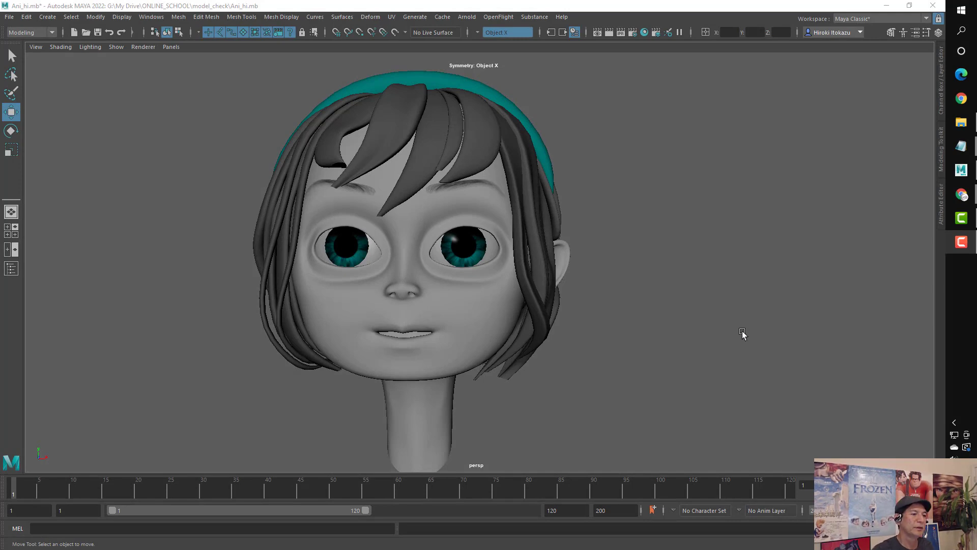
- Select the face mesh, tumble the head to check its shape, then deselect it
{"action": "scroll", "coordinate": [682, 331], "scroll_direction": "down", "scroll_amount": 2}
{"action": "left_click", "coordinate": [465, 316]}
{"action": "scroll", "coordinate": [477, 389], "scroll_direction": "up", "scroll_amount": 3}
{"action": "mouse_move", "coordinate": [477, 389]}
{"action": "left_mouse_down", "text": "alt"}
{"action": "mouse_move", "coordinate": [502, 383]}
{"action": "mouse_move", "coordinate": [508, 399]}
{"action": "mouse_move", "coordinate": [627, 413]}
{"action": "mouse_move", "coordinate": [566, 402]}
{"action": "left_mouse_up", "text": "alt"}
{"action": "scroll", "coordinate": [566, 402], "scroll_direction": "down", "scroll_amount": 2}
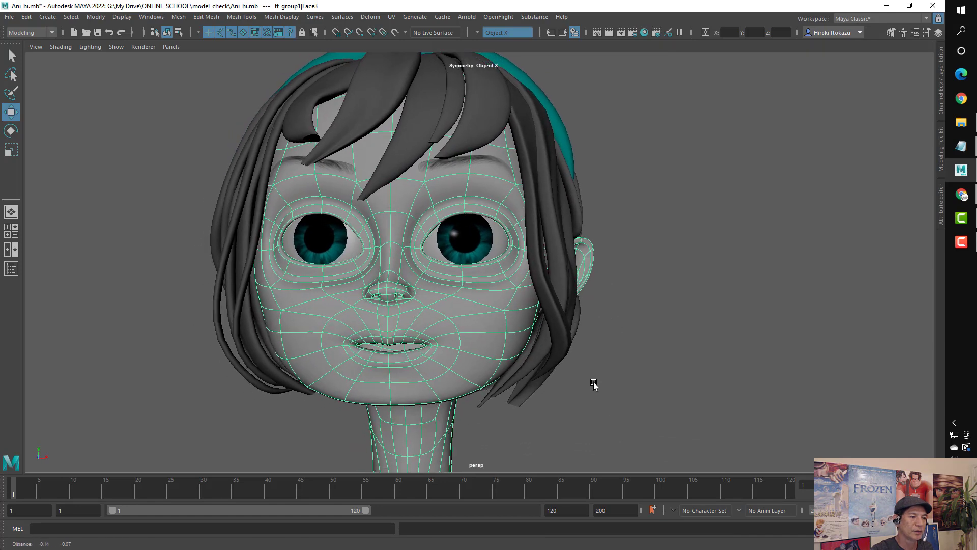
{"action": "scroll", "coordinate": [590, 408], "scroll_direction": "up", "scroll_amount": 2}
{"action": "mouse_move", "coordinate": [535, 360]}
{"action": "left_mouse_down", "text": "alt"}
{"action": "mouse_move", "coordinate": [591, 409]}
{"action": "mouse_move", "coordinate": [435, 300]}
{"action": "left_mouse_up", "text": "alt"}
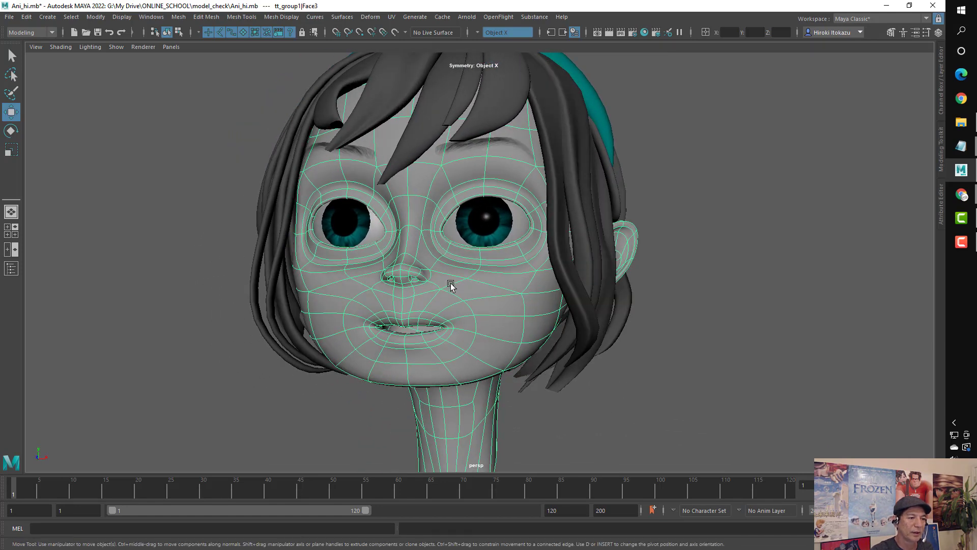
{"action": "mouse_move", "coordinate": [565, 304]}
{"action": "left_mouse_down", "text": "alt"}
{"action": "mouse_move", "coordinate": [518, 274]}
{"action": "mouse_move", "coordinate": [533, 285]}
{"action": "left_mouse_up", "text": "alt"}
{"action": "scroll", "coordinate": [464, 276], "scroll_direction": "down", "scroll_amount": 2}
{"action": "left_click", "coordinate": [677, 368]}
- Orbit between frontal and three-quarter views, ending looking up at the face from below
{"action": "scroll", "coordinate": [677, 367], "scroll_direction": "down", "scroll_amount": 2}
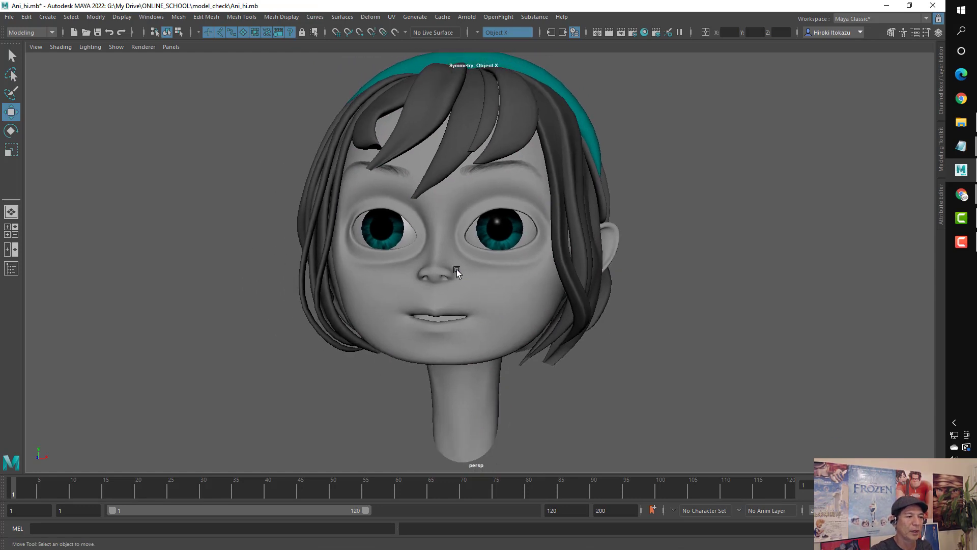
{"action": "left_click_drag", "start_coordinate": [456, 270], "coordinate": [448, 322], "text": "alt"}
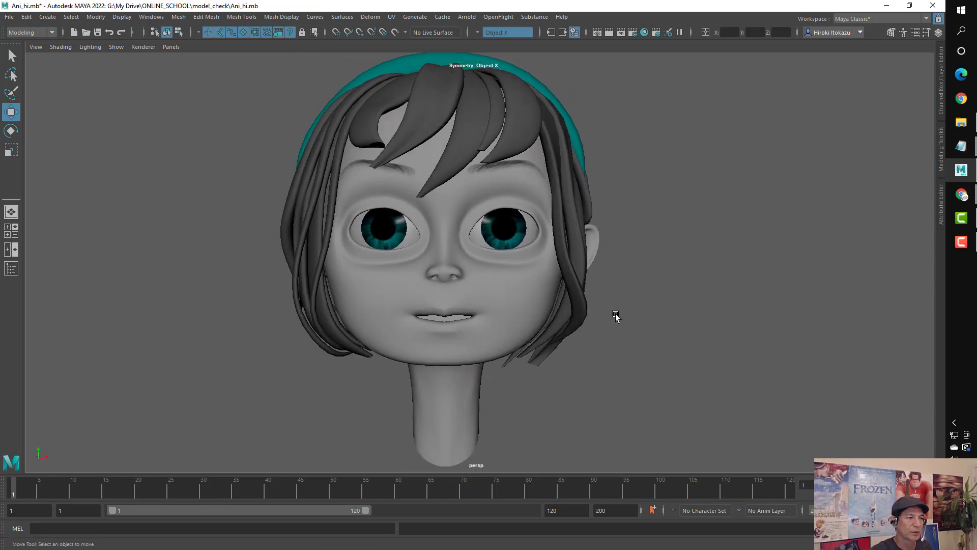
{"action": "mouse_move", "coordinate": [616, 319]}
{"action": "left_mouse_down", "text": "alt"}
{"action": "mouse_move", "coordinate": [636, 338]}
{"action": "mouse_move", "coordinate": [716, 356]}
{"action": "mouse_move", "coordinate": [654, 348]}
{"action": "mouse_move", "coordinate": [676, 365]}
{"action": "left_mouse_up", "text": "alt"}
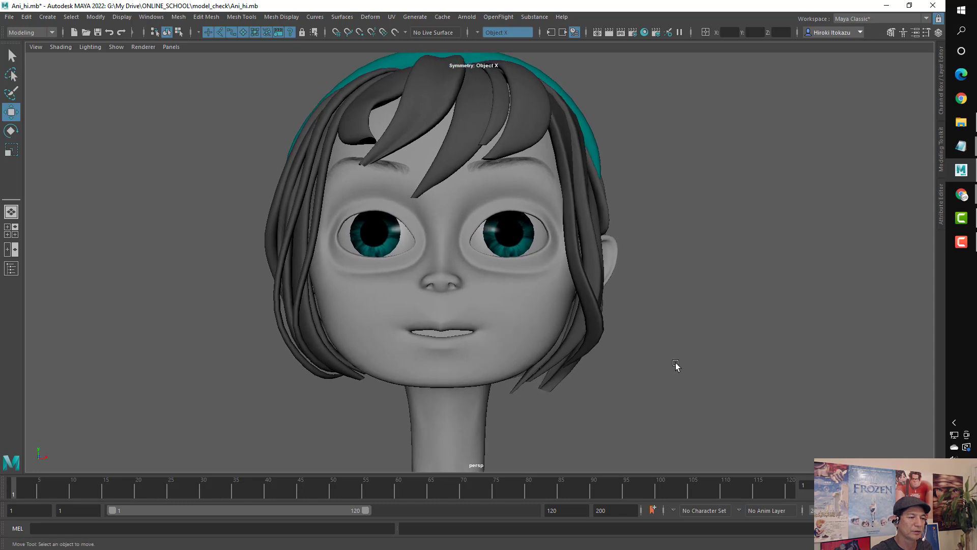
{"action": "left_click_drag", "start_coordinate": [445, 207], "coordinate": [447, 222], "text": "alt"}
{"action": "scroll", "coordinate": [433, 266], "scroll_direction": "up", "scroll_amount": 3}
{"action": "mouse_move", "coordinate": [433, 266]}
{"action": "left_mouse_down", "text": "alt"}
{"action": "mouse_move", "coordinate": [457, 274]}
{"action": "mouse_move", "coordinate": [465, 259]}
{"action": "left_mouse_up", "text": "alt"}
{"action": "left_click_drag", "start_coordinate": [547, 191], "coordinate": [543, 203], "text": "alt"}
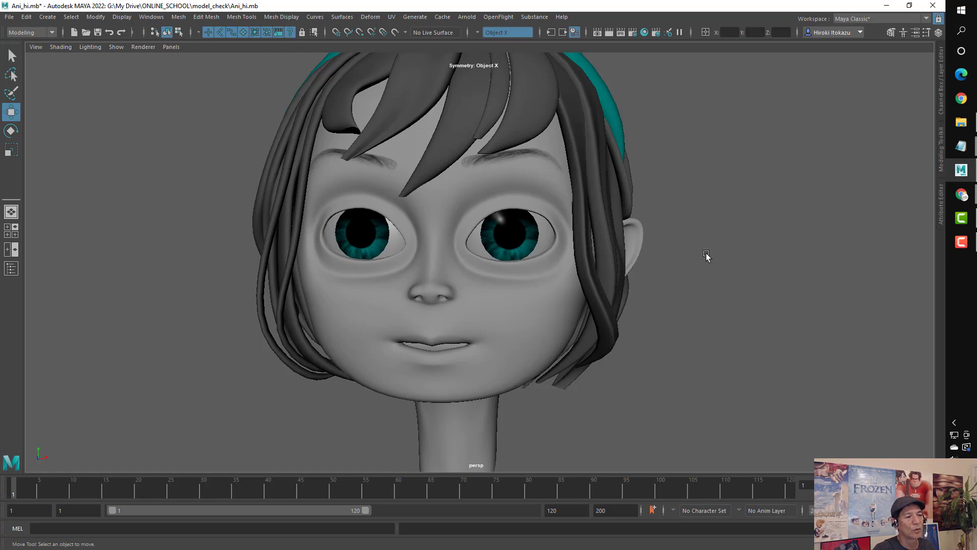
{"action": "scroll", "coordinate": [702, 275], "scroll_direction": "up", "scroll_amount": 2}
{"action": "left_click_drag", "start_coordinate": [693, 303], "coordinate": [457, 240], "text": "alt"}
{"action": "right_click_drag", "start_coordinate": [418, 238], "coordinate": [441, 228], "text": "alt"}
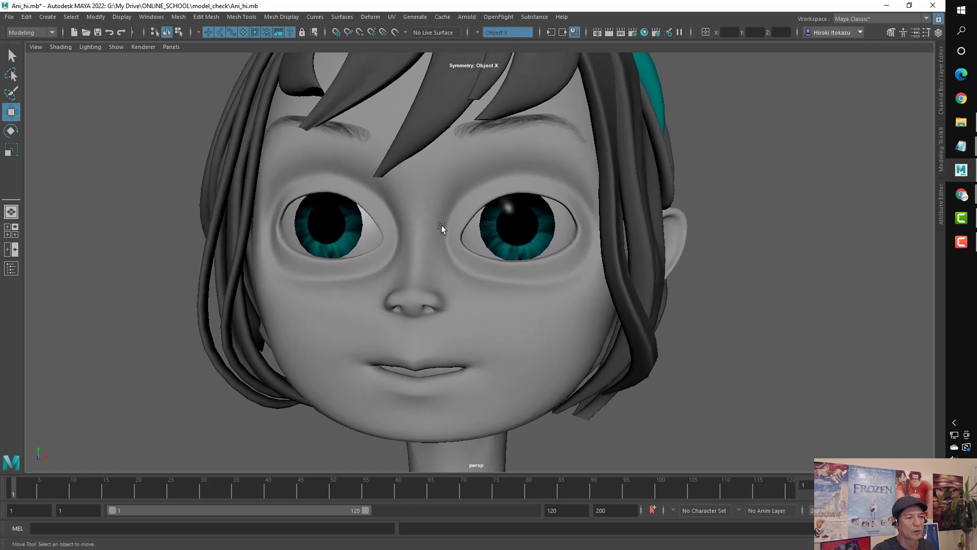
{"action": "right_click_drag", "start_coordinate": [487, 260], "coordinate": [458, 257], "text": "alt"}
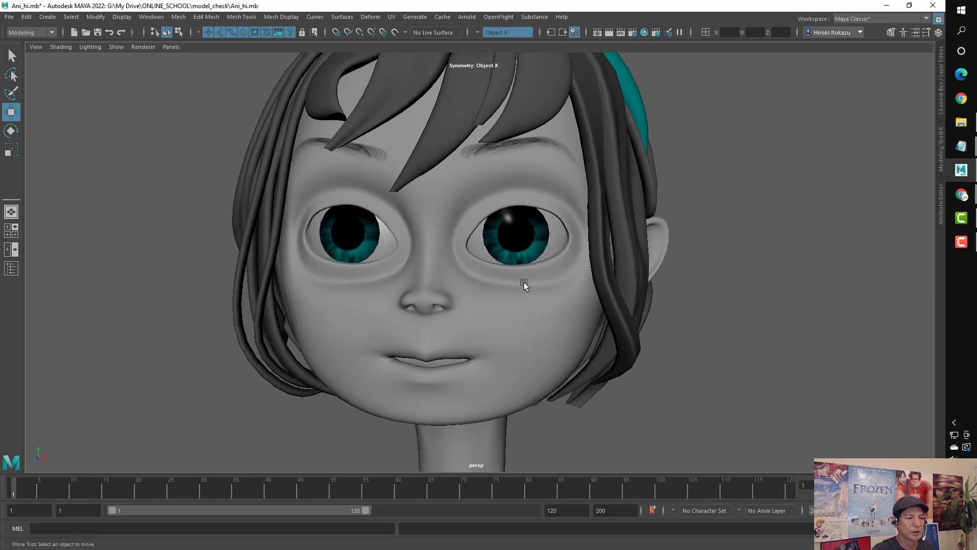
{"action": "mouse_move", "coordinate": [523, 282]}
{"action": "left_mouse_down", "text": "alt"}
{"action": "mouse_move", "coordinate": [551, 264]}
{"action": "mouse_move", "coordinate": [534, 269]}
{"action": "mouse_move", "coordinate": [545, 290]}
{"action": "left_mouse_up", "text": "alt"}
{"action": "mouse_move", "coordinate": [552, 255]}
{"action": "left_mouse_down", "text": "alt"}
{"action": "mouse_move", "coordinate": [542, 307]}
{"action": "mouse_move", "coordinate": [553, 288]}
{"action": "mouse_move", "coordinate": [426, 251]}
{"action": "left_mouse_up", "text": "alt"}
{"action": "right_click_drag", "start_coordinate": [427, 251], "coordinate": [553, 308], "text": "alt"}
{"action": "scroll", "coordinate": [494, 309], "scroll_direction": "up", "scroll_amount": 3}
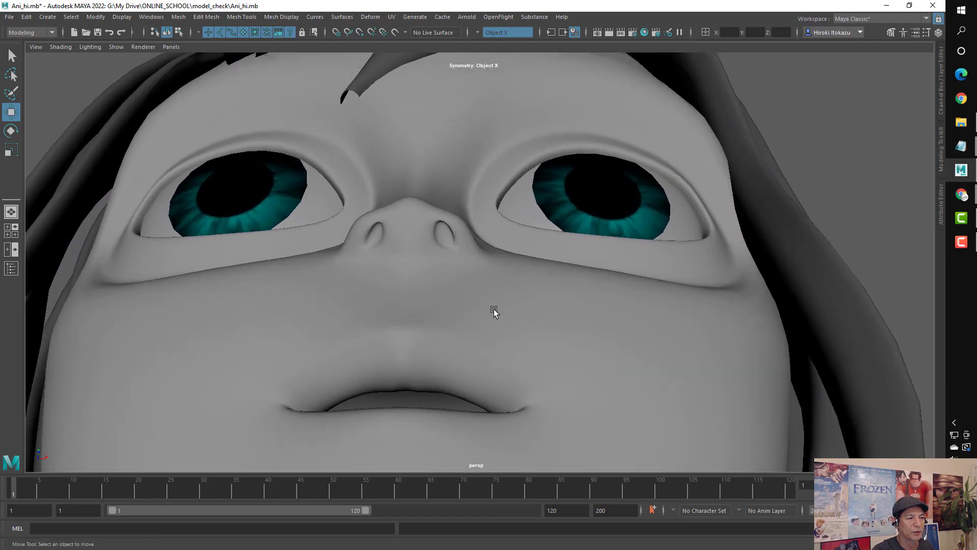
- Select the nostril and under-nose faces in face mode, then return to object mode
{"action": "left_click", "coordinate": [494, 310]}
{"action": "right_click_drag", "start_coordinate": [469, 279], "coordinate": [469, 226]}
{"action": "left_click", "coordinate": [461, 239]}
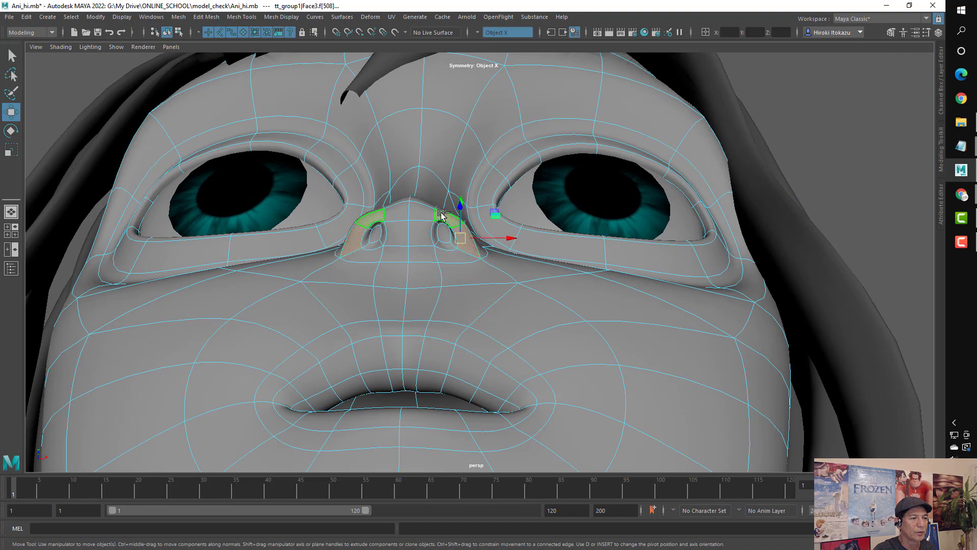
{"action": "left_click", "coordinate": [442, 215], "text": "shift"}
{"action": "mouse_move", "coordinate": [447, 209]}
{"action": "left_mouse_down", "text": "alt"}
{"action": "mouse_move", "coordinate": [500, 284]}
{"action": "mouse_move", "coordinate": [502, 274]}
{"action": "mouse_move", "coordinate": [508, 299]}
{"action": "mouse_move", "coordinate": [458, 239]}
{"action": "left_mouse_up", "text": "alt"}
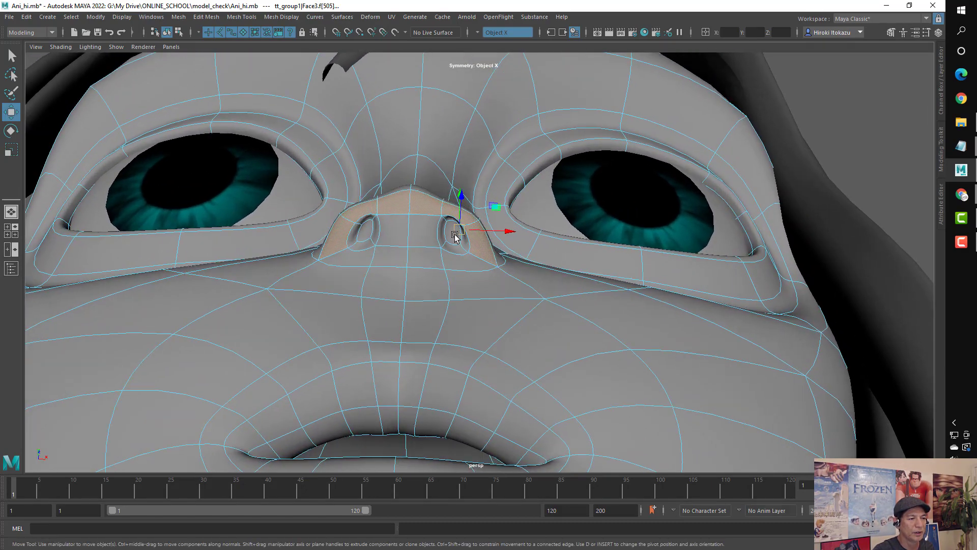
{"action": "left_click", "coordinate": [454, 236]}
{"action": "left_click_drag", "start_coordinate": [442, 295], "coordinate": [442, 294], "text": "alt"}
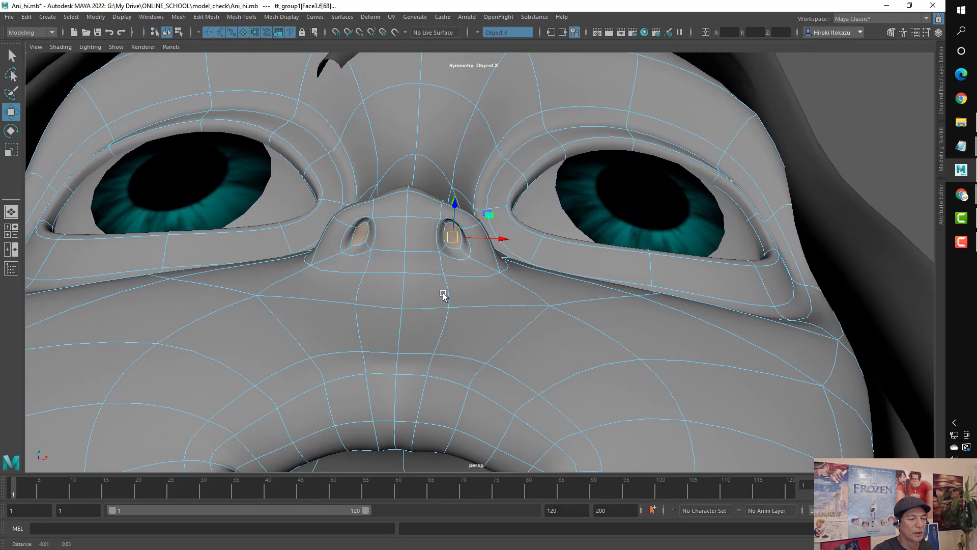
{"action": "left_click", "coordinate": [458, 266]}
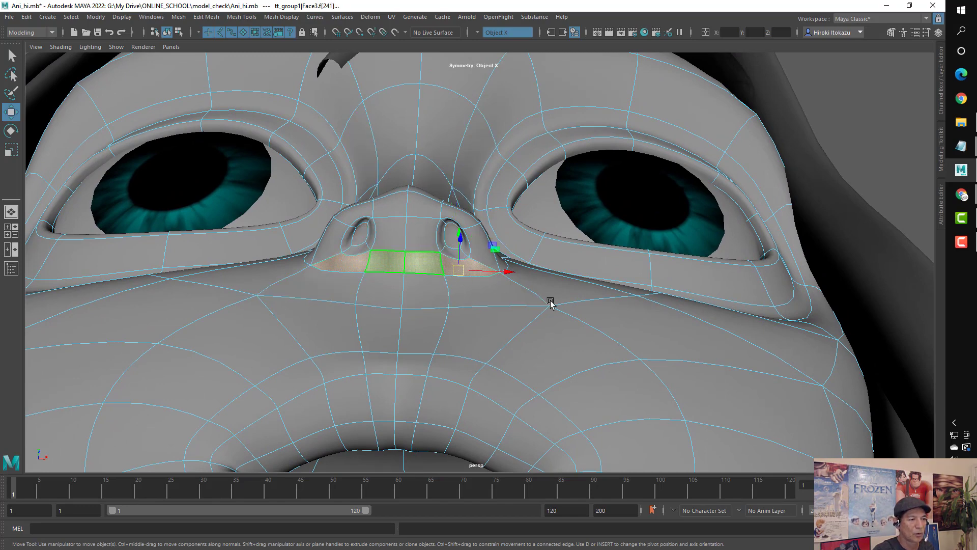
{"action": "mouse_move", "coordinate": [550, 302]}
{"action": "left_mouse_down", "text": "alt"}
{"action": "mouse_move", "coordinate": [498, 299]}
{"action": "mouse_move", "coordinate": [511, 340]}
{"action": "mouse_move", "coordinate": [504, 271]}
{"action": "mouse_move", "coordinate": [475, 237]}
{"action": "mouse_move", "coordinate": [316, 277]}
{"action": "mouse_move", "coordinate": [389, 298]}
{"action": "mouse_move", "coordinate": [349, 253]}
{"action": "left_mouse_up", "text": "alt"}
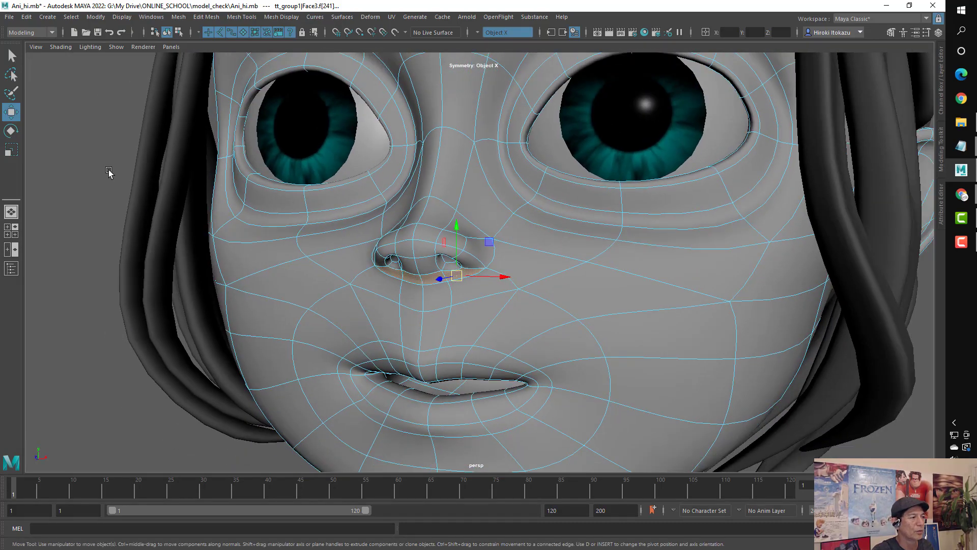
{"action": "right_click_drag", "start_coordinate": [108, 170], "coordinate": [143, 153]}
- Zoom in on the nose, sketch the desired nostril shape in red, then clear it
{"action": "mouse_move", "coordinate": [474, 296]}
{"action": "right_mouse_down", "text": "alt"}
{"action": "mouse_move", "coordinate": [505, 304]}
{"action": "mouse_move", "coordinate": [487, 288]}
{"action": "right_mouse_up", "text": "alt"}
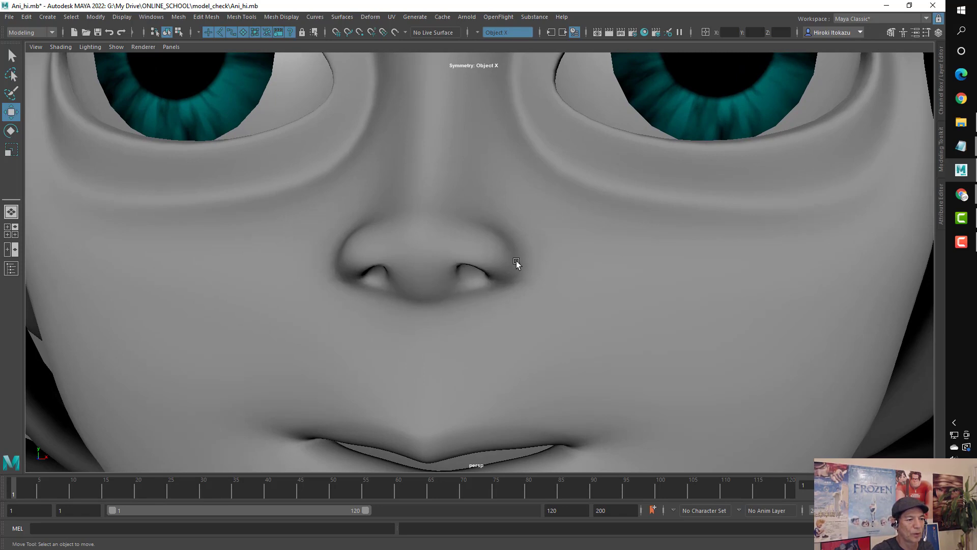
{"action": "right_click_drag", "start_coordinate": [444, 295], "coordinate": [479, 304], "text": "alt"}
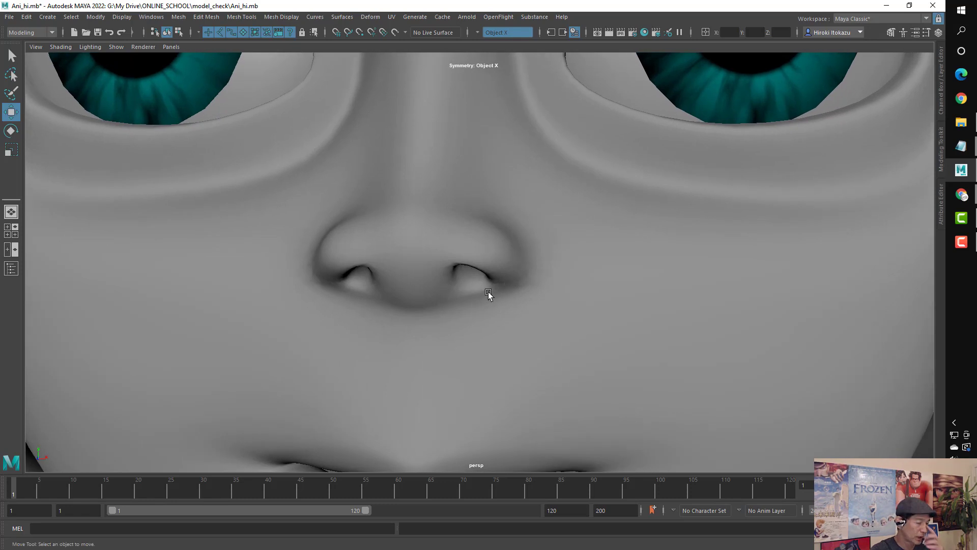
{"action": "middle_click_drag", "start_coordinate": [499, 283], "coordinate": [515, 281], "text": "alt"}
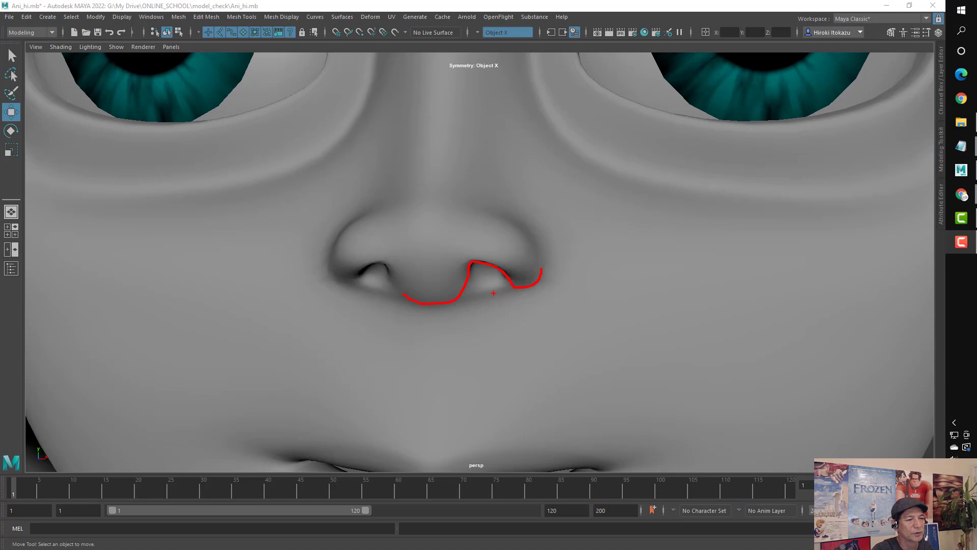
{"action": "left_click_drag", "start_coordinate": [463, 299], "coordinate": [507, 281]}
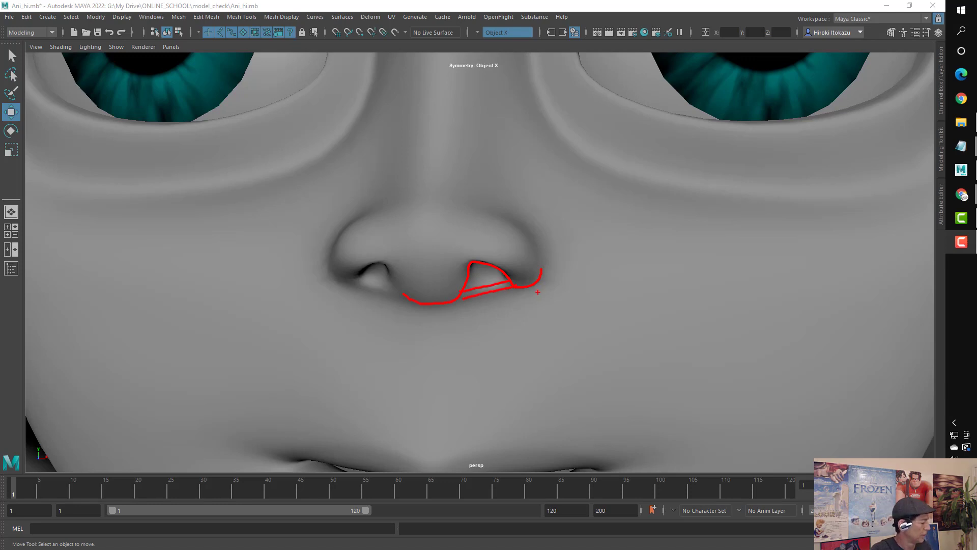
{"action": "key", "text": "Escape"}
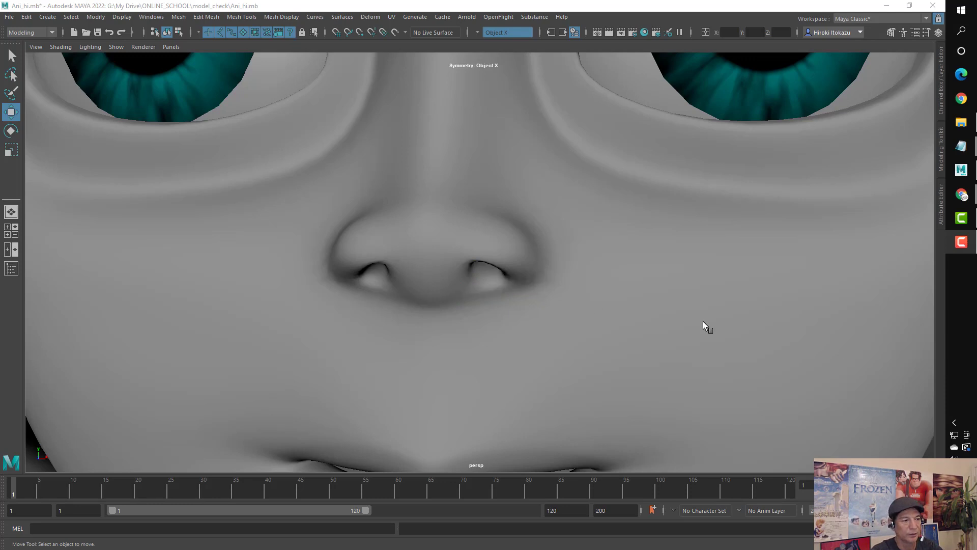
- Frame the nose and mouth, sketch red upper and lower lip contours, then clear them
{"action": "scroll", "coordinate": [688, 315], "scroll_direction": "down", "scroll_amount": 5}
{"action": "mouse_move", "coordinate": [474, 277]}
{"action": "left_mouse_down", "text": "alt"}
{"action": "mouse_move", "coordinate": [579, 324]}
{"action": "mouse_move", "coordinate": [676, 305]}
{"action": "mouse_move", "coordinate": [595, 270]}
{"action": "mouse_move", "coordinate": [642, 308]}
{"action": "left_mouse_up", "text": "alt"}
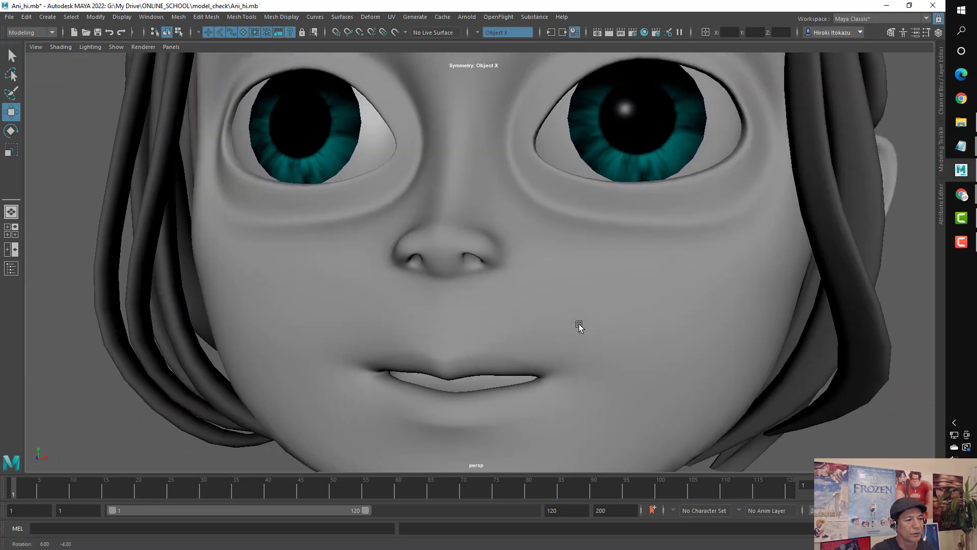
{"action": "right_click_drag", "start_coordinate": [643, 308], "coordinate": [600, 301], "text": "alt"}
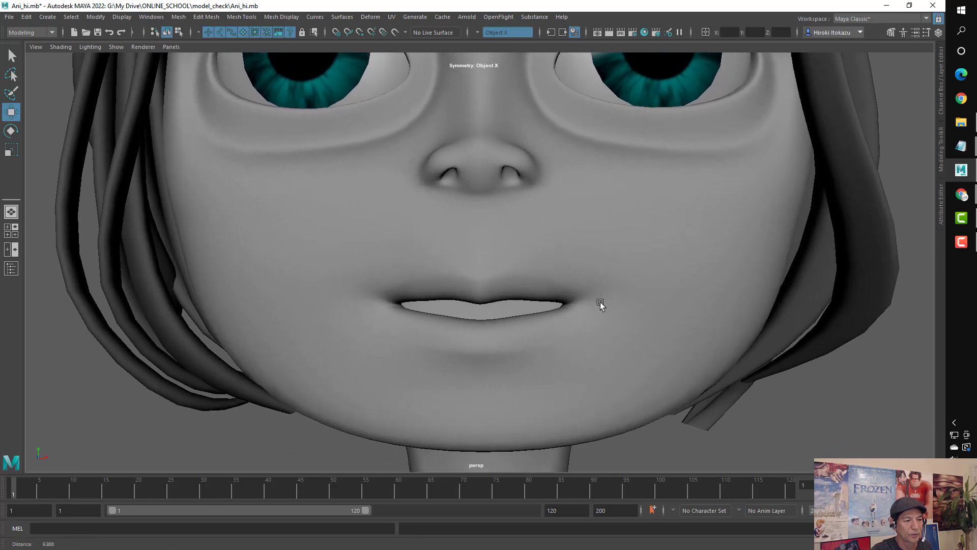
{"action": "mouse_move", "coordinate": [600, 301]}
{"action": "left_mouse_down", "text": "alt"}
{"action": "mouse_move", "coordinate": [618, 309]}
{"action": "mouse_move", "coordinate": [580, 288]}
{"action": "mouse_move", "coordinate": [542, 303]}
{"action": "left_mouse_up", "text": "alt"}
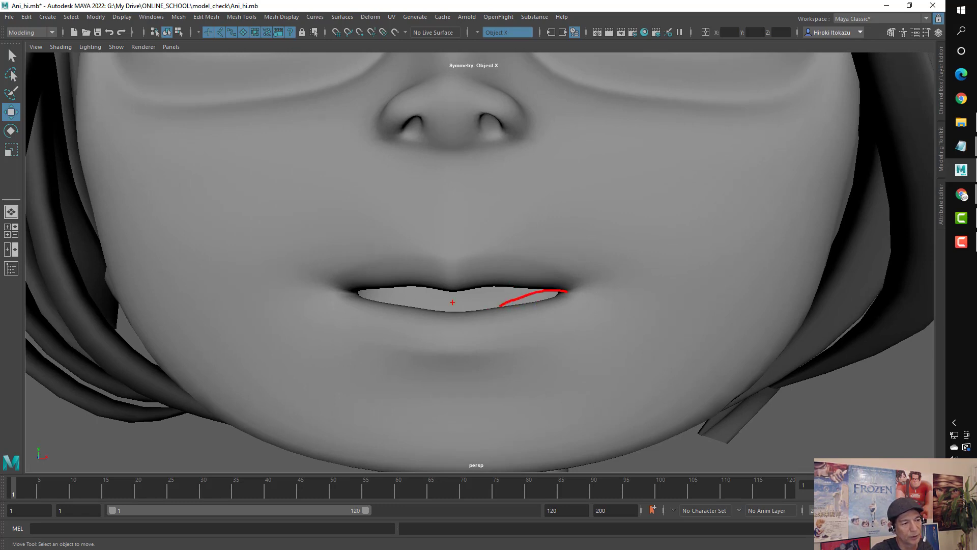
{"action": "left_click_drag", "start_coordinate": [362, 291], "coordinate": [438, 311]}
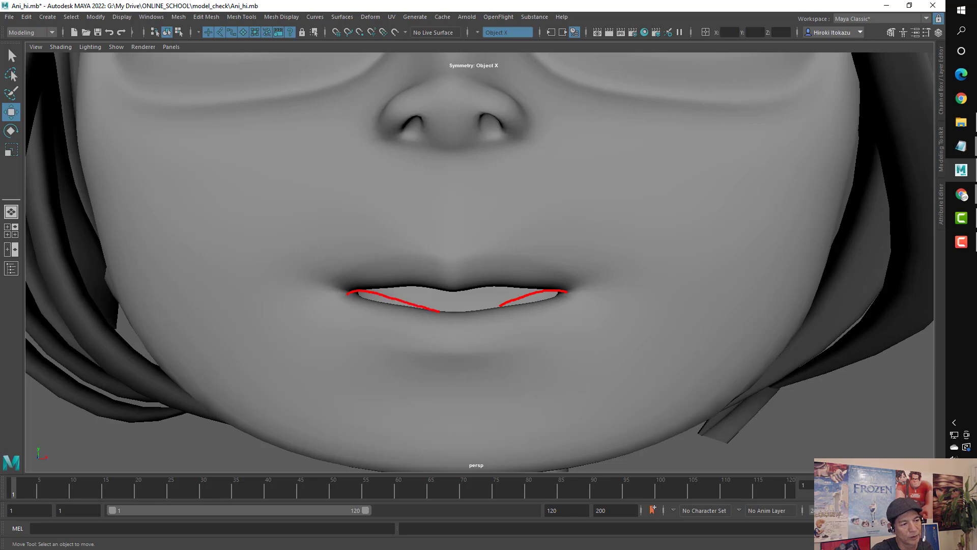
{"action": "left_click_drag", "start_coordinate": [362, 290], "coordinate": [565, 290]}
{"action": "left_click_drag", "start_coordinate": [418, 284], "coordinate": [377, 294]}
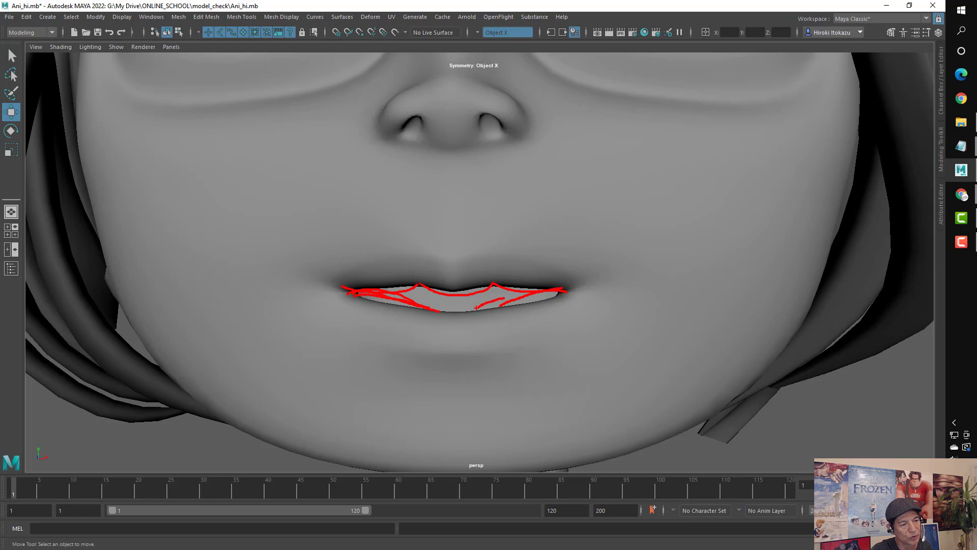
{"action": "left_click_drag", "start_coordinate": [476, 308], "coordinate": [531, 292]}
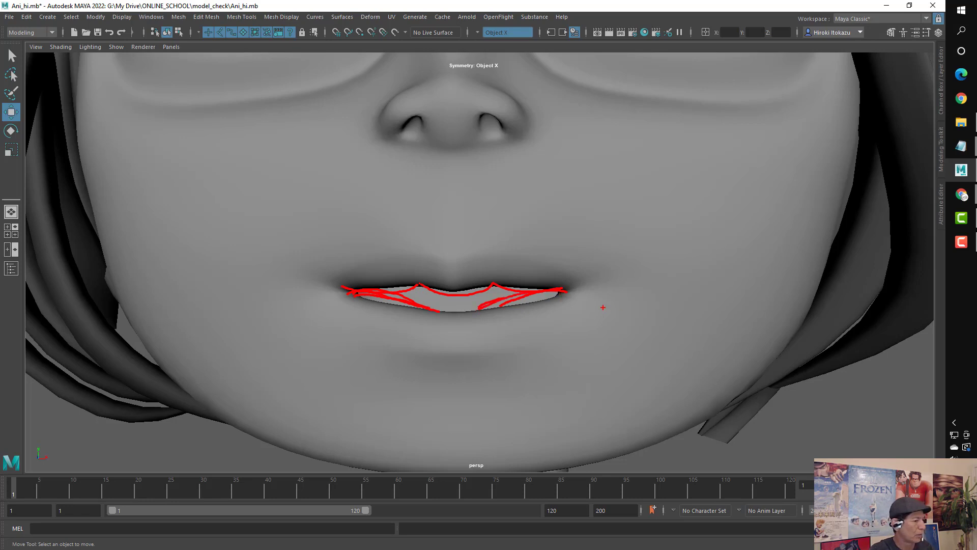
{"action": "key", "text": "Escape"}
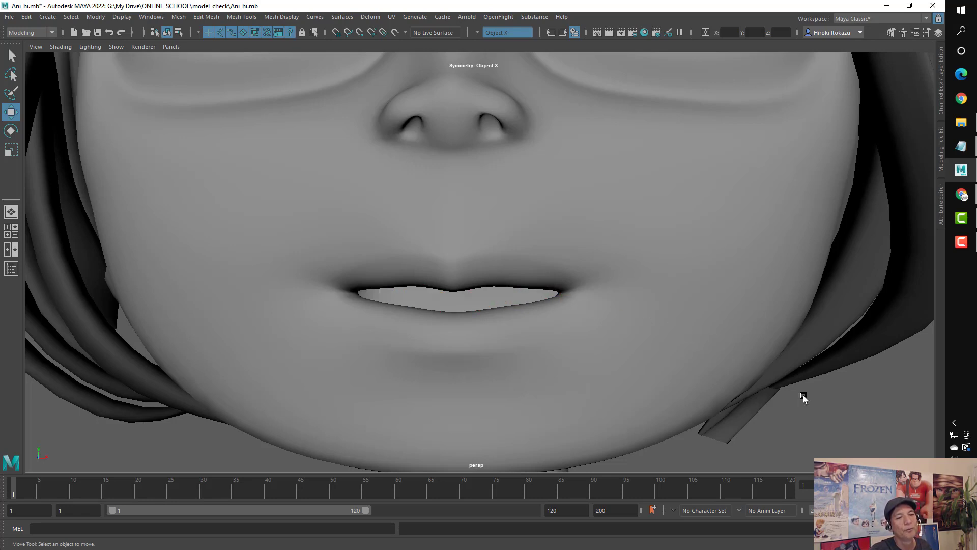
- Review the nose and lips in side profile, then orbit back to a near-front view
{"action": "mouse_move", "coordinate": [804, 395]}
{"action": "left_mouse_down", "text": "alt"}
{"action": "mouse_move", "coordinate": [731, 399]}
{"action": "mouse_move", "coordinate": [411, 255]}
{"action": "left_mouse_up", "text": "alt"}
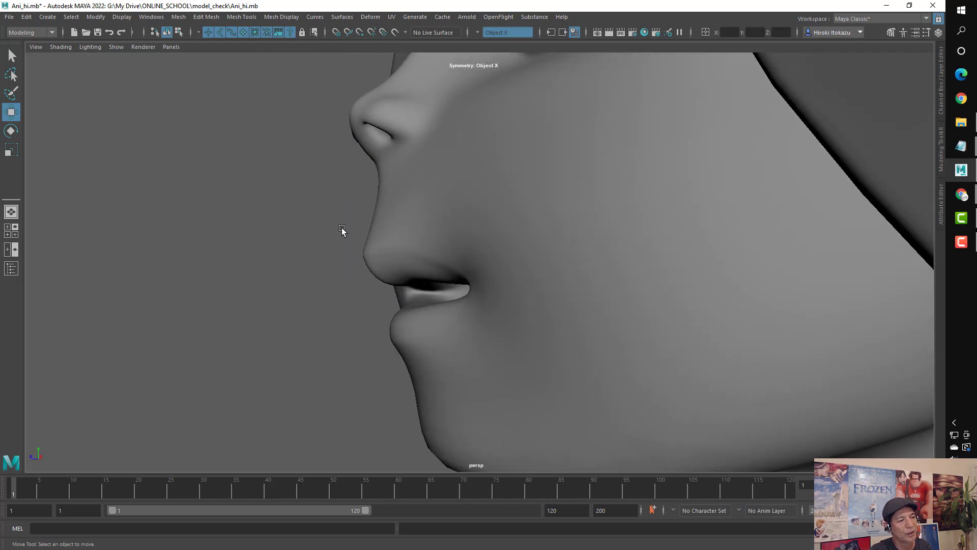
{"action": "mouse_move", "coordinate": [341, 228]}
{"action": "left_mouse_down", "text": "alt"}
{"action": "mouse_move", "coordinate": [343, 249]}
{"action": "mouse_move", "coordinate": [386, 213]}
{"action": "left_mouse_up", "text": "alt"}
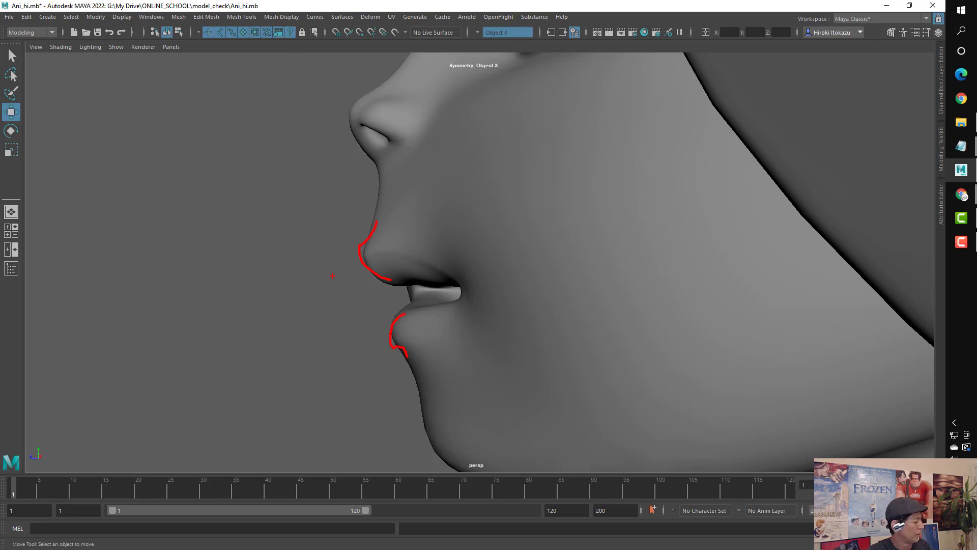
{"action": "mouse_move", "coordinate": [332, 275]}
{"action": "left_mouse_down", "text": "alt"}
{"action": "mouse_move", "coordinate": [339, 263]}
{"action": "mouse_move", "coordinate": [637, 332]}
{"action": "mouse_move", "coordinate": [582, 316]}
{"action": "mouse_move", "coordinate": [603, 300]}
{"action": "mouse_move", "coordinate": [676, 315]}
{"action": "left_mouse_up", "text": "alt"}
{"action": "scroll", "coordinate": [583, 317], "scroll_direction": "down", "scroll_amount": 5}
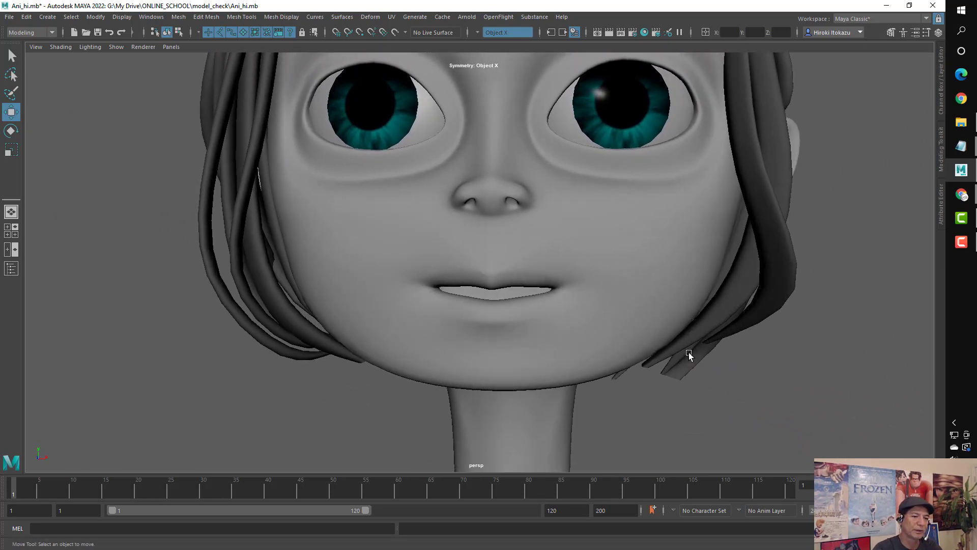
{"action": "left_click_drag", "start_coordinate": [731, 374], "coordinate": [687, 381], "text": "alt"}
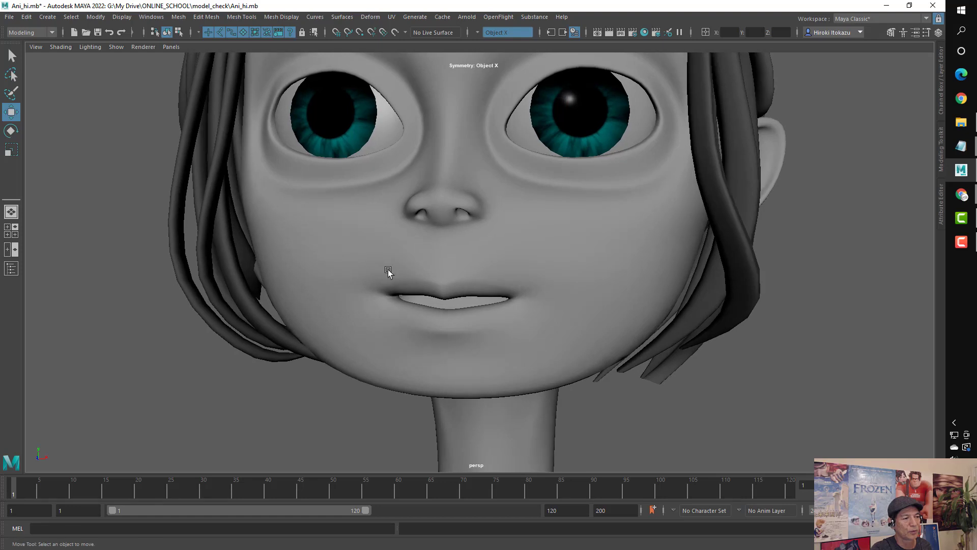
{"action": "left_click_drag", "start_coordinate": [478, 393], "coordinate": [495, 395], "text": "alt"}
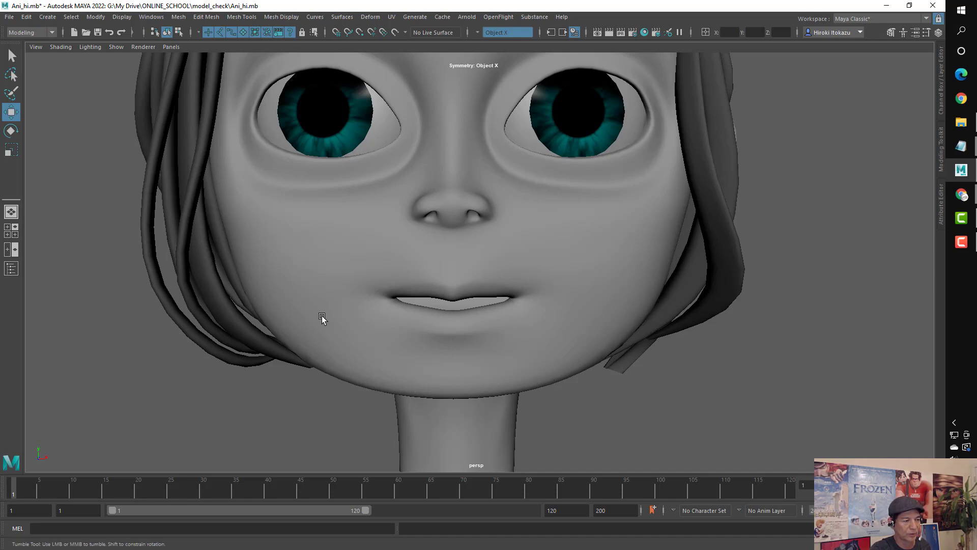
{"action": "left_click_drag", "start_coordinate": [322, 315], "coordinate": [326, 320], "text": "alt"}
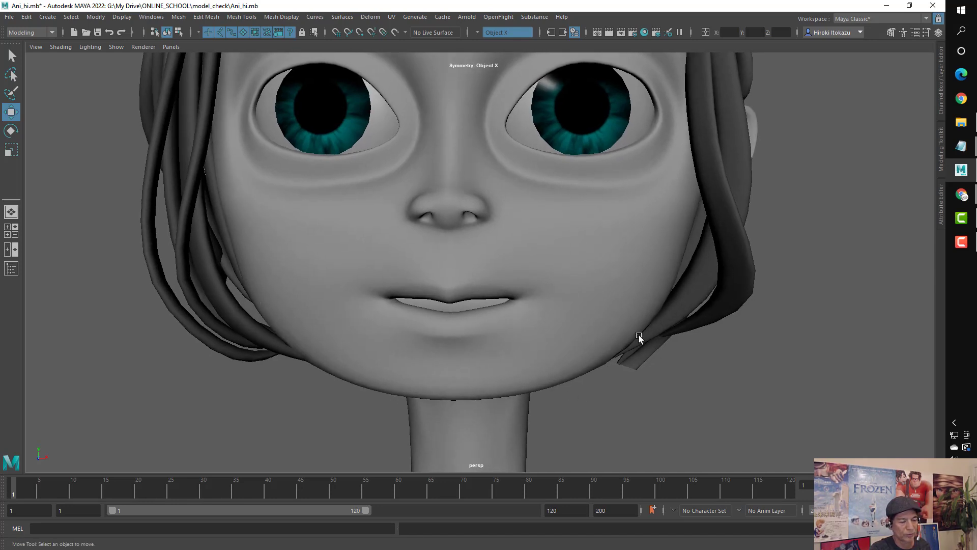
{"action": "left_click_drag", "start_coordinate": [639, 325], "coordinate": [593, 319], "text": "alt"}
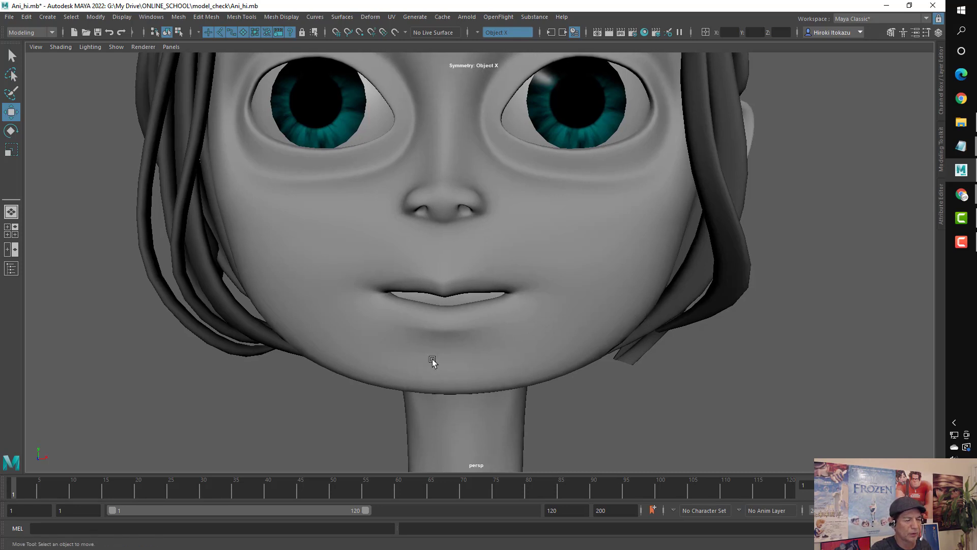
{"action": "left_click_drag", "start_coordinate": [430, 360], "coordinate": [451, 363], "text": "alt"}
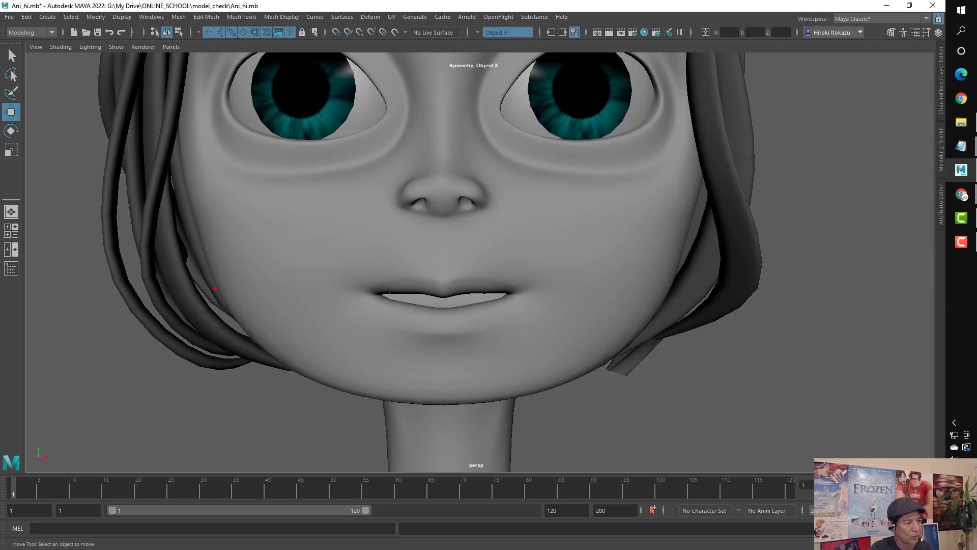
- Trace the jawline and chin with red strokes, clear them, and orbit to the side
{"action": "left_click_drag", "start_coordinate": [244, 329], "coordinate": [300, 372]}
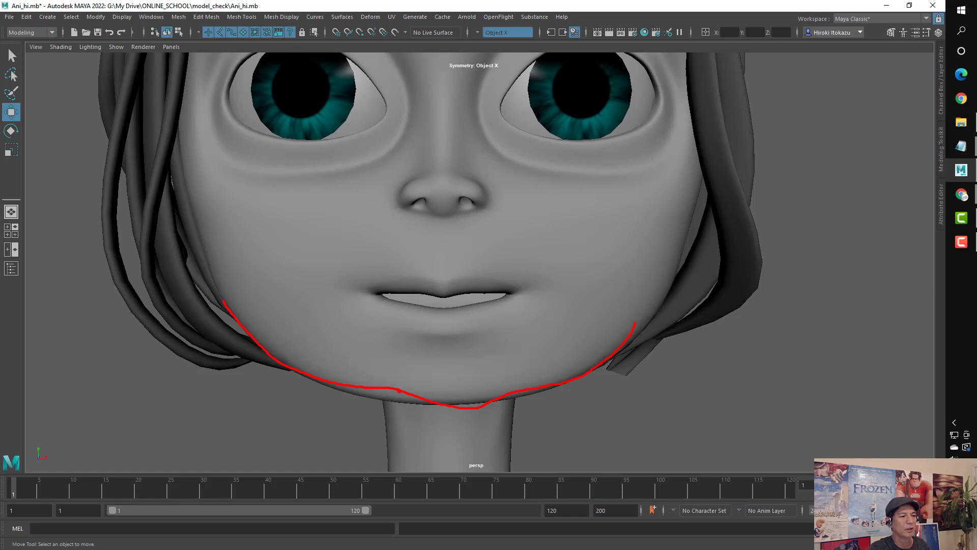
{"action": "left_click_drag", "start_coordinate": [398, 390], "coordinate": [476, 411]}
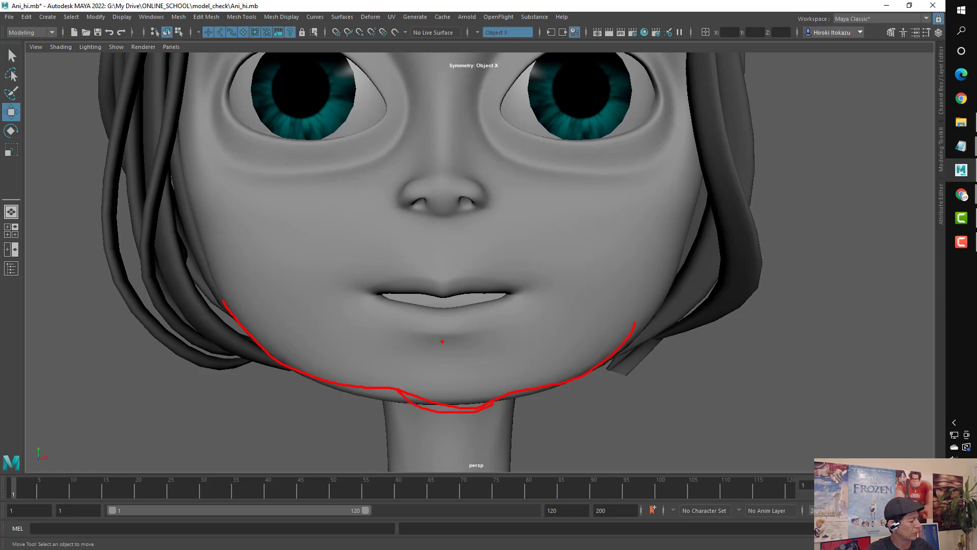
{"action": "key", "text": "Escape"}
{"action": "mouse_move", "coordinate": [632, 389]}
{"action": "left_mouse_down", "text": "alt"}
{"action": "mouse_move", "coordinate": [627, 410]}
{"action": "mouse_move", "coordinate": [447, 332]}
{"action": "mouse_move", "coordinate": [393, 399]}
{"action": "left_mouse_up", "text": "alt"}
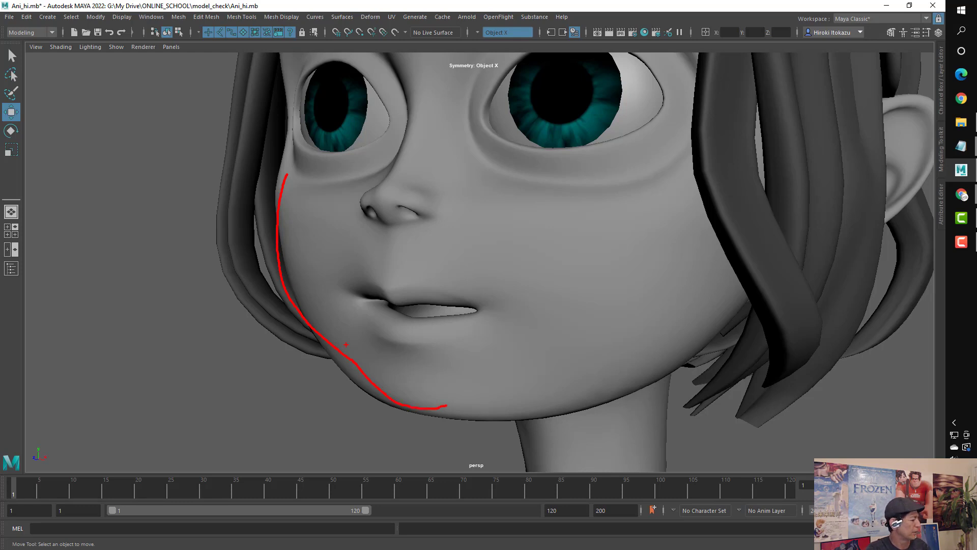
- Select the whole tt_group1 head group and duplicate it beside the original along X
{"action": "left_click", "coordinate": [444, 349]}
{"action": "key", "text": "f"}
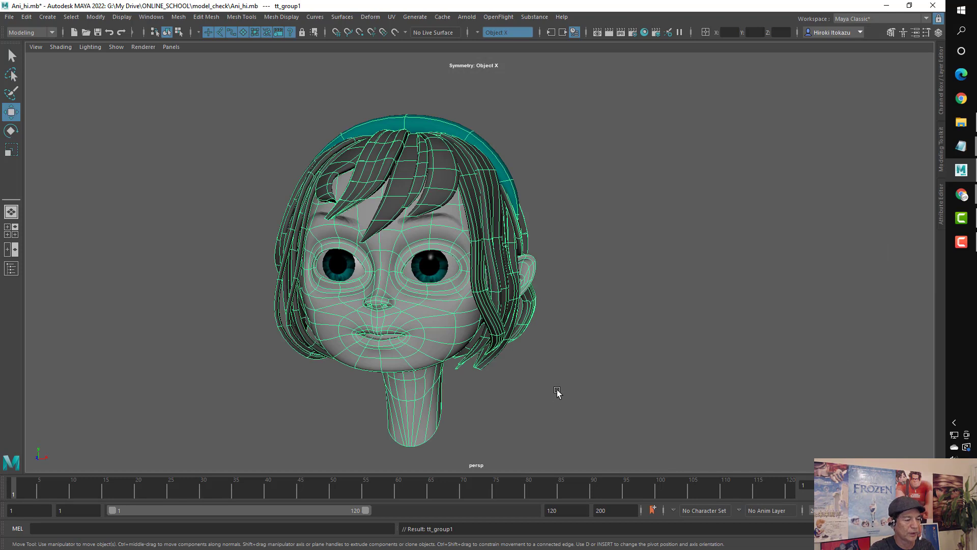
{"action": "left_click", "coordinate": [336, 266]}
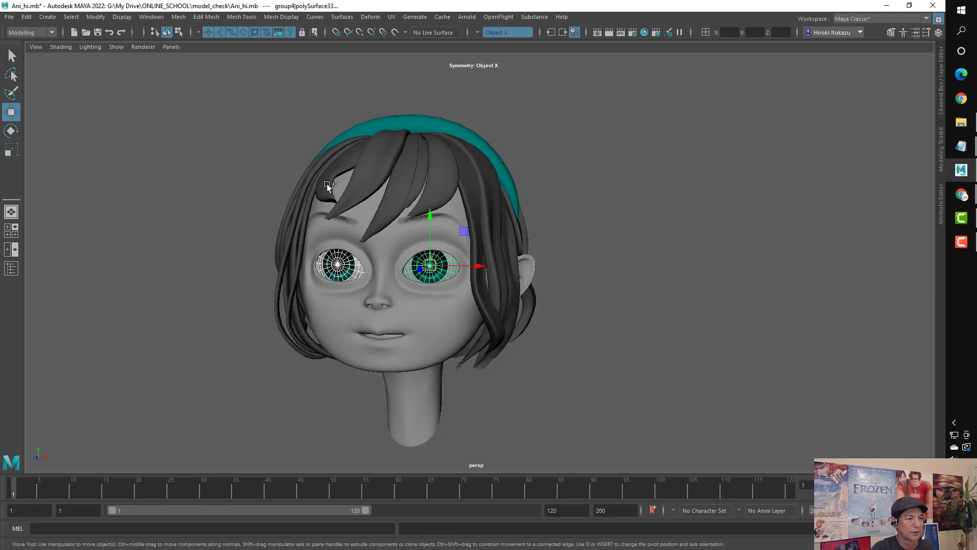
{"action": "left_click_drag", "start_coordinate": [327, 184], "coordinate": [536, 220]}
{"action": "key", "text": "Up"}
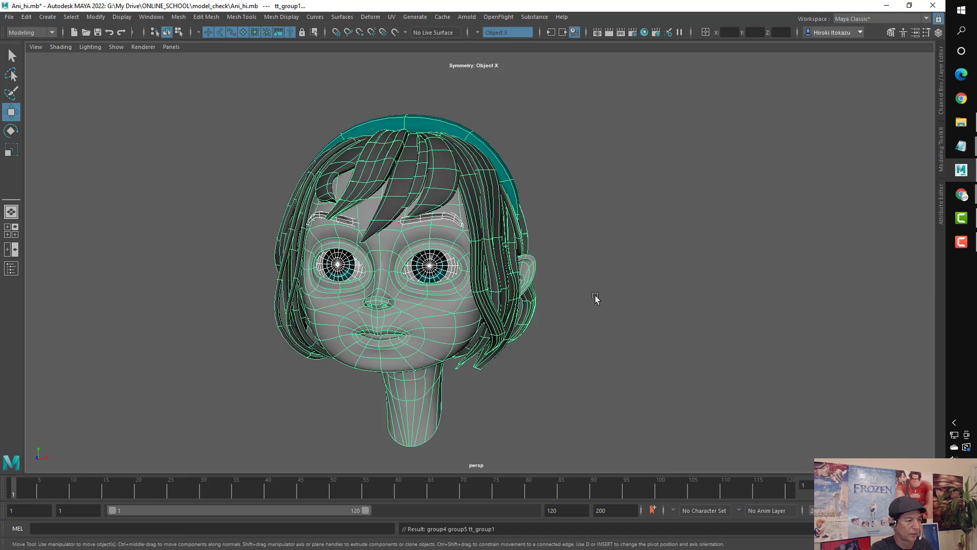
{"action": "scroll", "coordinate": [535, 317], "scroll_direction": "down", "scroll_amount": 3}
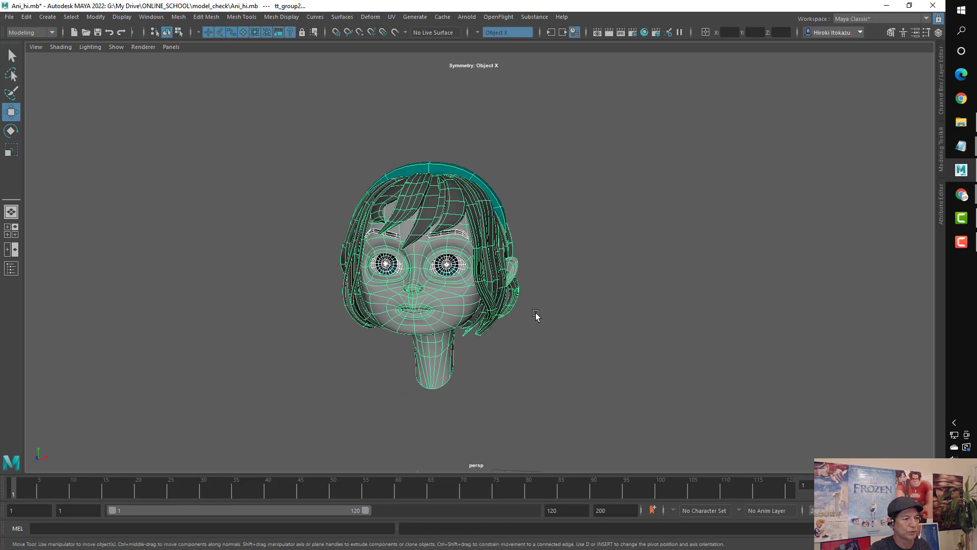
{"action": "mouse_move", "coordinate": [534, 317]}
{"action": "left_mouse_down", "text": "alt"}
{"action": "mouse_move", "coordinate": [469, 428]}
{"action": "mouse_move", "coordinate": [606, 421]}
{"action": "left_mouse_up", "text": "alt"}
{"action": "left_click", "coordinate": [501, 417]}
{"action": "key", "text": "f"}
- Isolate the copied Face3 mesh, frame it, and turn off smooth preview
{"action": "key", "text": "Down"}
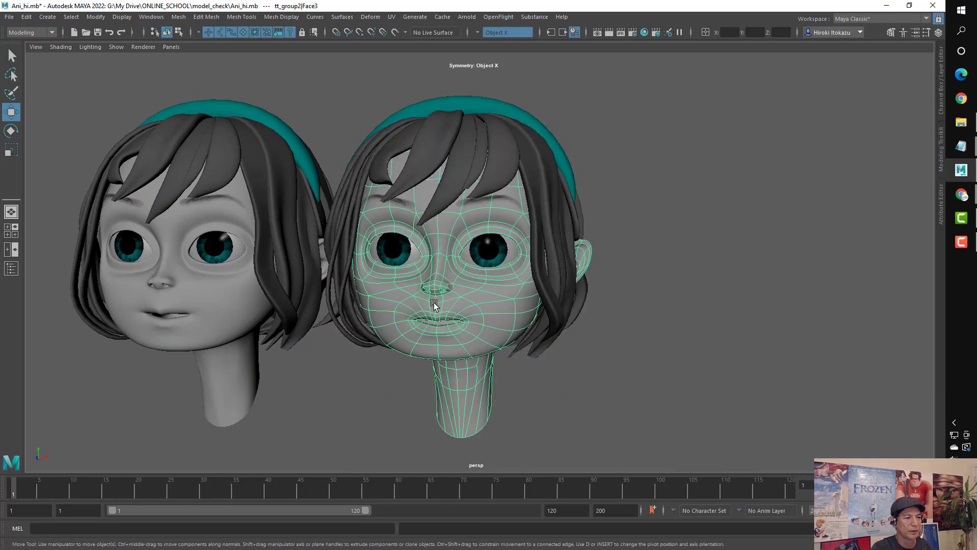
{"action": "key", "text": "f"}
{"action": "key", "text": "ctrl+1"}
{"action": "key", "text": "f"}
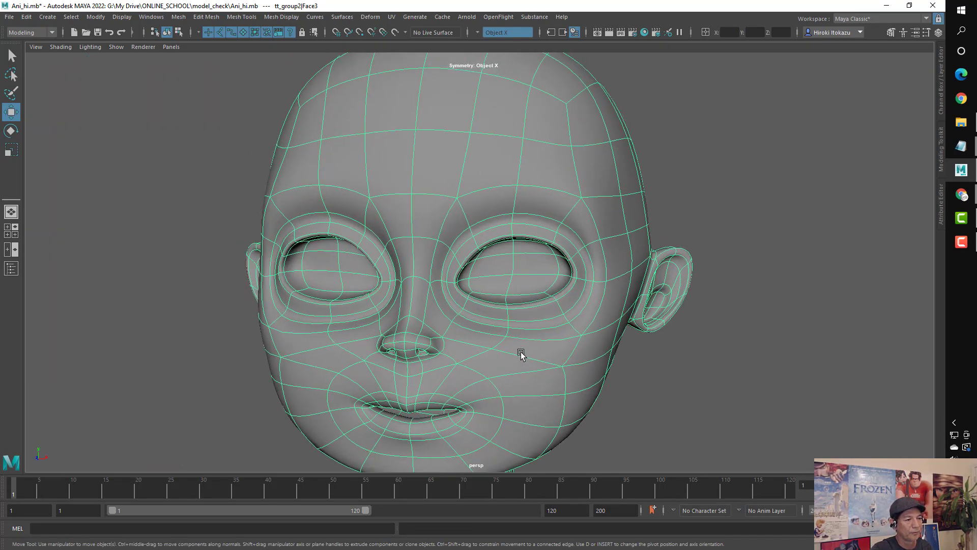
{"action": "key", "text": "1"}
{"action": "scroll", "coordinate": [415, 293], "scroll_direction": "up", "scroll_amount": 5}
- Select and frame the inner eye-corner vertices on the copied face
{"action": "right_click_drag", "start_coordinate": [421, 281], "coordinate": [406, 286]}
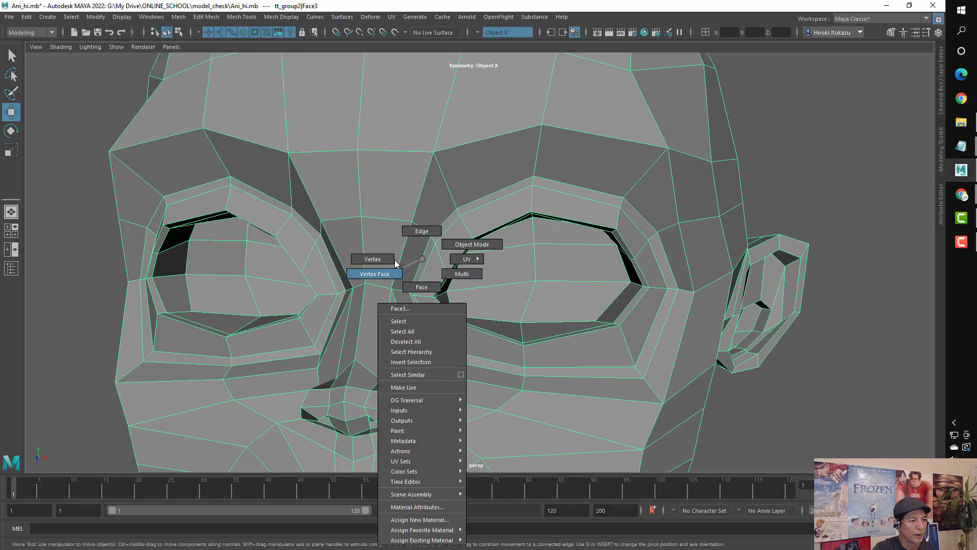
{"action": "left_click", "coordinate": [410, 291]}
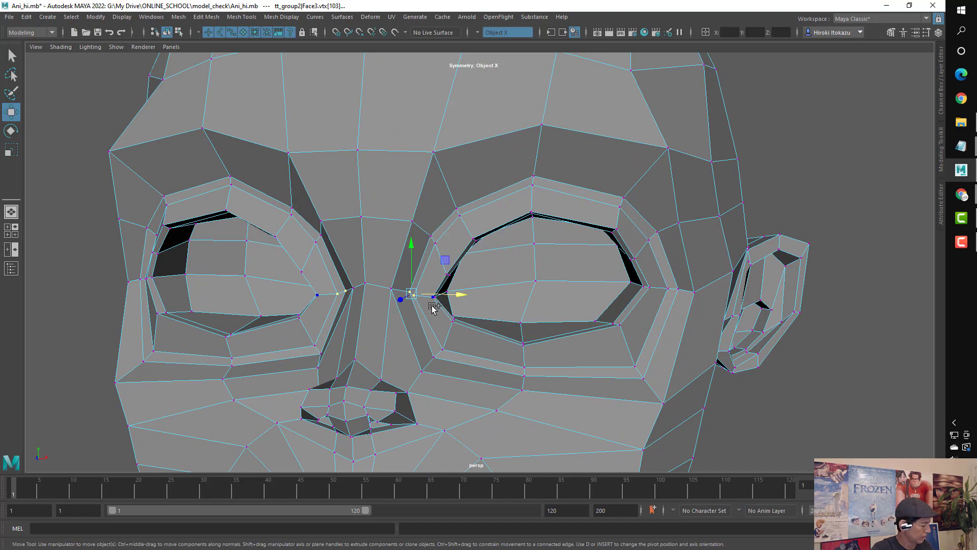
{"action": "key", "text": "f"}
{"action": "scroll", "coordinate": [506, 312], "scroll_direction": "down", "scroll_amount": 5}
{"action": "mouse_move", "coordinate": [506, 312]}
{"action": "left_mouse_down", "text": "alt"}
{"action": "mouse_move", "coordinate": [481, 285]}
{"action": "mouse_move", "coordinate": [557, 327]}
{"action": "mouse_move", "coordinate": [497, 290]}
{"action": "left_mouse_up", "text": "alt"}
{"action": "scroll", "coordinate": [481, 309], "scroll_direction": "up", "scroll_amount": 5}
{"action": "scroll", "coordinate": [458, 275], "scroll_direction": "up", "scroll_amount": 3}
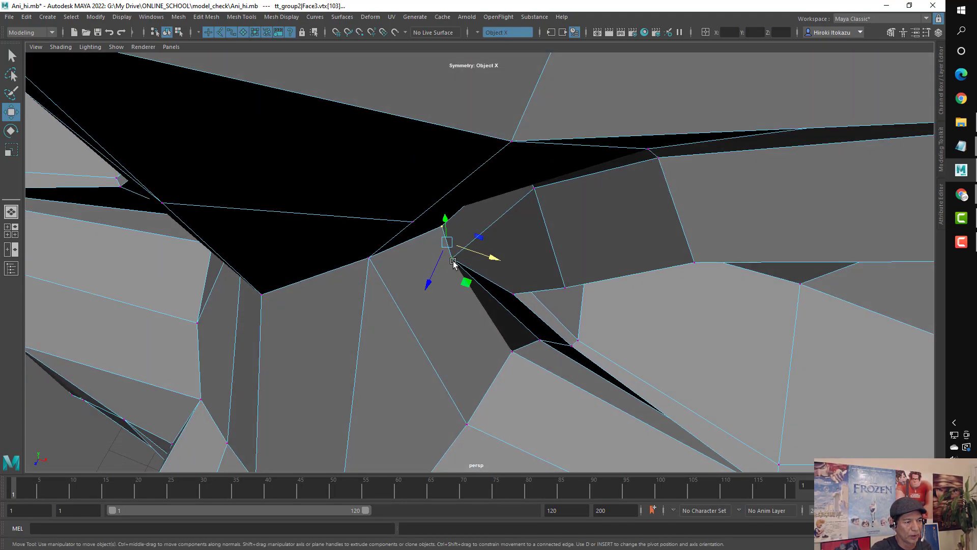
{"action": "mouse_move", "coordinate": [453, 262]}
{"action": "left_mouse_down", "text": "alt"}
{"action": "mouse_move", "coordinate": [441, 252]}
{"action": "mouse_move", "coordinate": [441, 277]}
{"action": "mouse_move", "coordinate": [489, 288]}
{"action": "mouse_move", "coordinate": [452, 286]}
{"action": "left_mouse_up", "text": "alt"}
{"action": "left_click", "coordinate": [470, 281]}
{"action": "scroll", "coordinate": [499, 289], "scroll_direction": "down", "scroll_amount": 5}
{"action": "scroll", "coordinate": [488, 275], "scroll_direction": "down", "scroll_amount": 2}
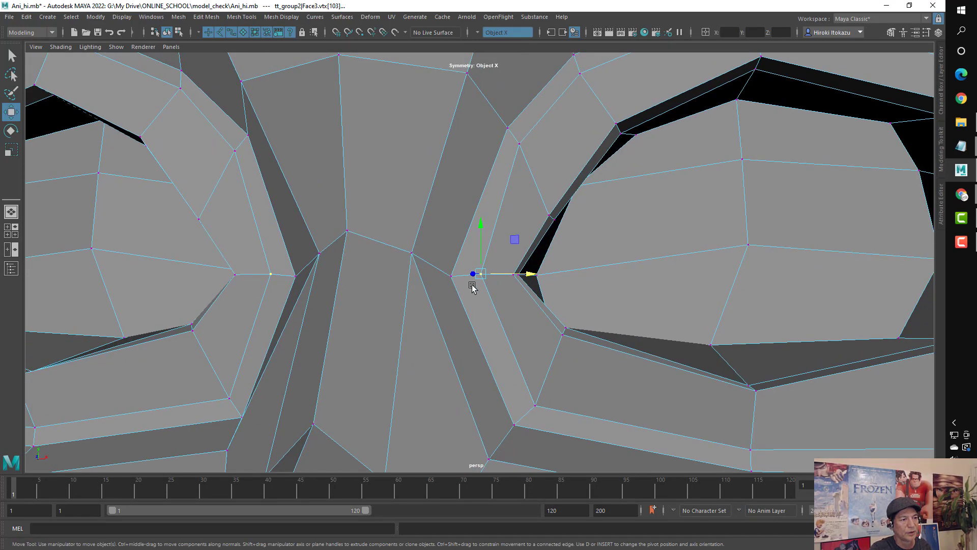
- Switch to edge mode and select the inner eye-corner and lower rim edges
{"action": "right_click", "coordinate": [501, 254]}
{"action": "left_click", "coordinate": [501, 225]}
{"action": "left_click", "coordinate": [496, 276]}
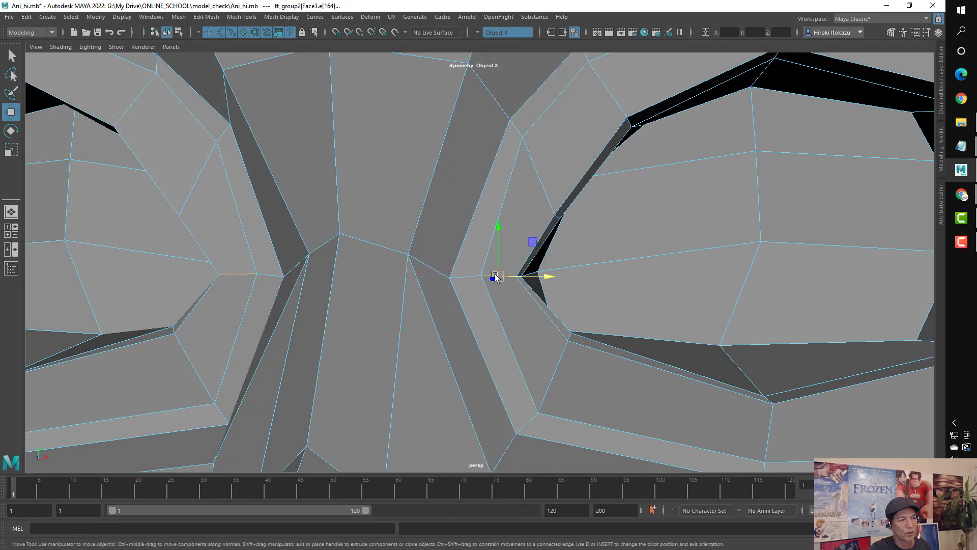
{"action": "scroll", "coordinate": [684, 120], "scroll_direction": "down", "scroll_amount": 3}
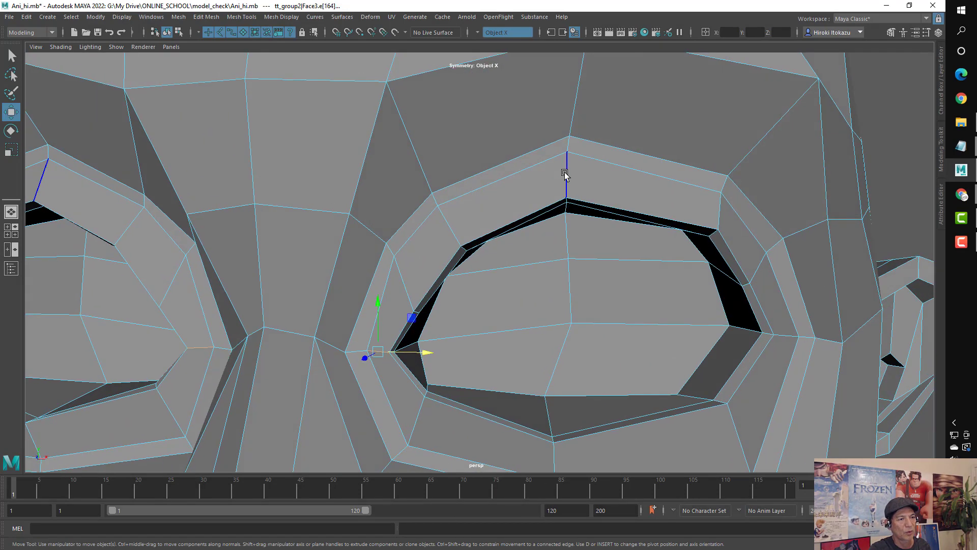
{"action": "middle_click_drag", "start_coordinate": [589, 192], "coordinate": [529, 349], "text": "alt"}
{"action": "left_click", "coordinate": [528, 350]}
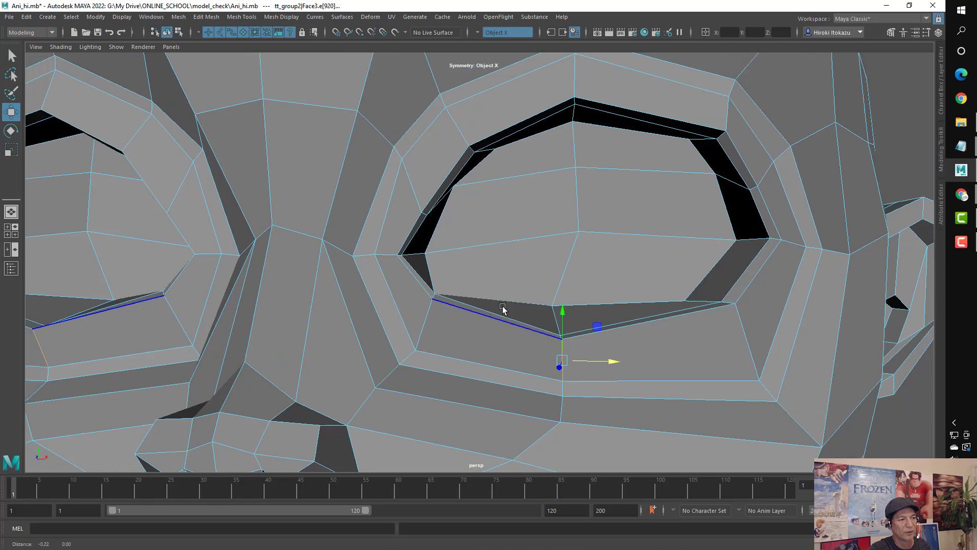
{"action": "left_click", "coordinate": [373, 249]}
{"action": "scroll", "coordinate": [387, 252], "scroll_direction": "up", "scroll_amount": 2}
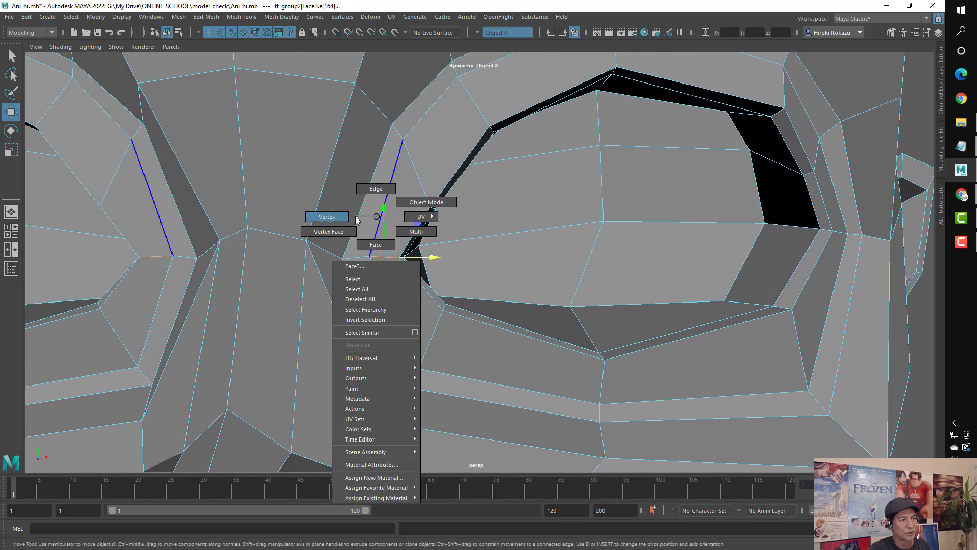
{"action": "right_click_drag", "start_coordinate": [372, 218], "coordinate": [377, 201]}
- Back in vertex mode, select vertices beside the nose and along the eye-socket rim
{"action": "left_click", "coordinate": [372, 257]}
{"action": "left_click", "coordinate": [343, 259]}
{"action": "left_click_drag", "start_coordinate": [343, 258], "coordinate": [368, 308], "text": "alt"}
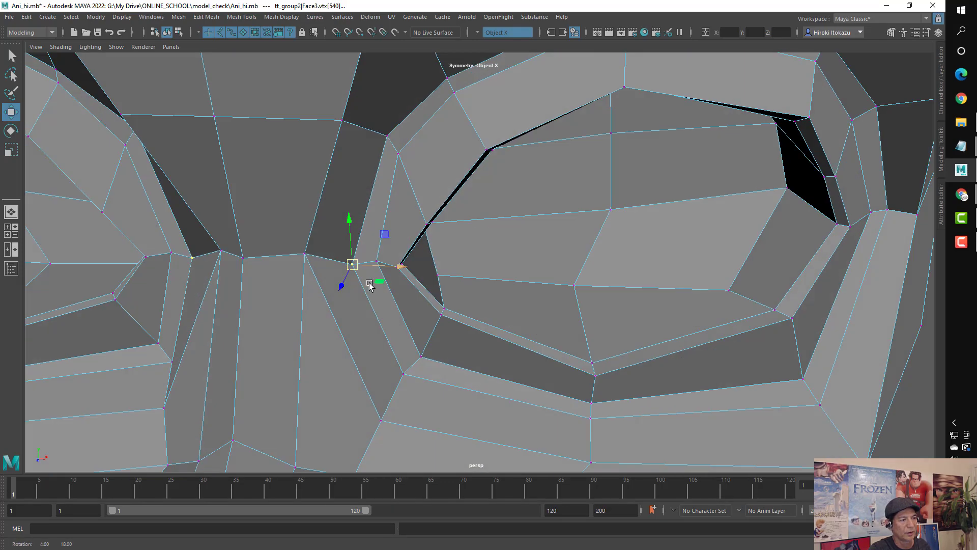
{"action": "scroll", "coordinate": [372, 314], "scroll_direction": "down", "scroll_amount": 3}
{"action": "mouse_move", "coordinate": [371, 267]}
{"action": "left_mouse_down", "text": "alt"}
{"action": "mouse_move", "coordinate": [600, 268]}
{"action": "mouse_move", "coordinate": [585, 284]}
{"action": "left_mouse_up", "text": "alt"}
{"action": "scroll", "coordinate": [662, 247], "scroll_direction": "up", "scroll_amount": 4}
{"action": "mouse_move", "coordinate": [663, 247]}
{"action": "left_mouse_down", "text": "alt"}
{"action": "mouse_move", "coordinate": [600, 306]}
{"action": "mouse_move", "coordinate": [561, 275]}
{"action": "mouse_move", "coordinate": [618, 259]}
{"action": "mouse_move", "coordinate": [493, 277]}
{"action": "mouse_move", "coordinate": [683, 295]}
{"action": "mouse_move", "coordinate": [399, 308]}
{"action": "mouse_move", "coordinate": [606, 349]}
{"action": "mouse_move", "coordinate": [738, 312]}
{"action": "mouse_move", "coordinate": [602, 338]}
{"action": "mouse_move", "coordinate": [614, 325]}
{"action": "mouse_move", "coordinate": [588, 279]}
{"action": "mouse_move", "coordinate": [536, 261]}
{"action": "left_mouse_up", "text": "alt"}
{"action": "scroll", "coordinate": [600, 306], "scroll_direction": "up", "scroll_amount": 2}
{"action": "left_click", "coordinate": [595, 287]}
{"action": "left_click", "coordinate": [519, 277]}
- Merge two selected outer eye-corner vertices into one, then clear the selection
{"action": "left_click", "coordinate": [401, 295]}
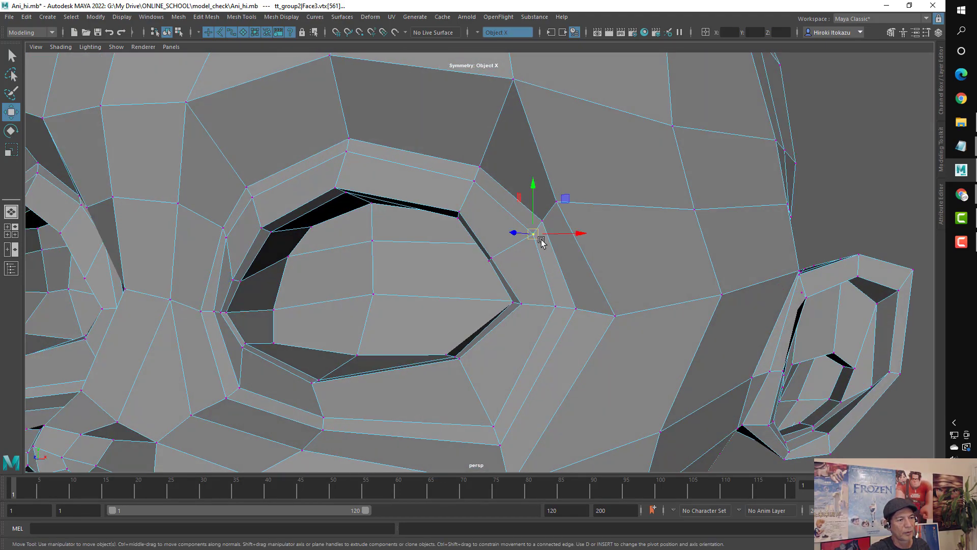
{"action": "left_click", "coordinate": [545, 216], "text": "shift"}
{"action": "left_click_drag", "start_coordinate": [545, 216], "coordinate": [526, 249], "text": "alt"}
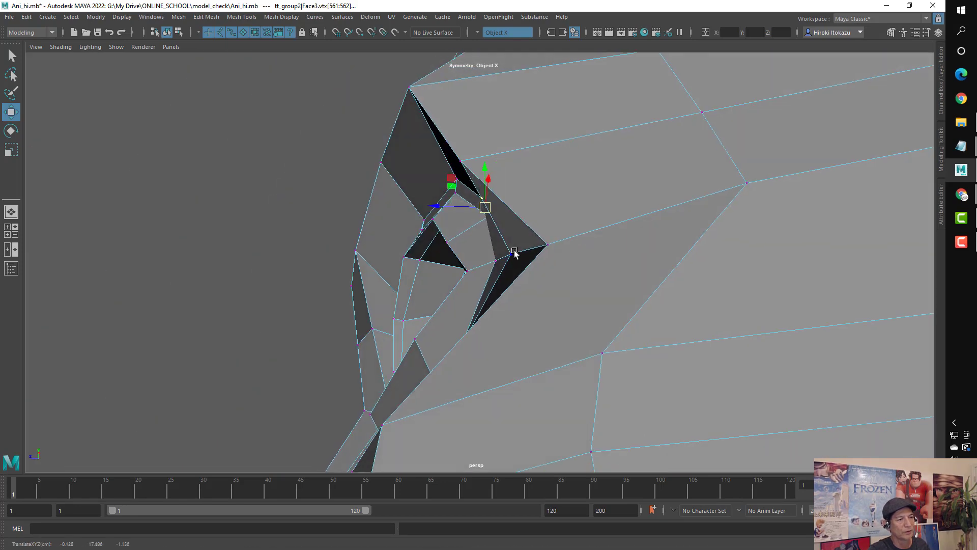
{"action": "right_click_drag", "start_coordinate": [515, 253], "coordinate": [497, 211], "text": "shift"}
{"action": "left_click", "coordinate": [491, 220]}
{"action": "left_click_drag", "start_coordinate": [491, 220], "coordinate": [555, 274], "text": "alt"}
{"action": "right_click_drag", "start_coordinate": [555, 275], "coordinate": [446, 354], "text": "alt"}
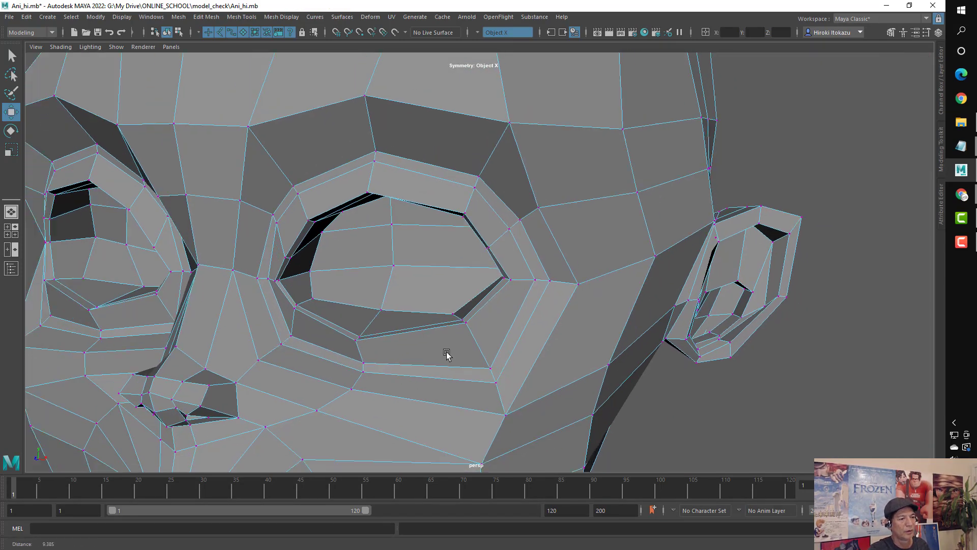
{"action": "mouse_move", "coordinate": [447, 353]}
{"action": "left_mouse_down", "text": "alt"}
{"action": "mouse_move", "coordinate": [486, 355]}
{"action": "mouse_move", "coordinate": [388, 368]}
{"action": "left_mouse_up", "text": "alt"}
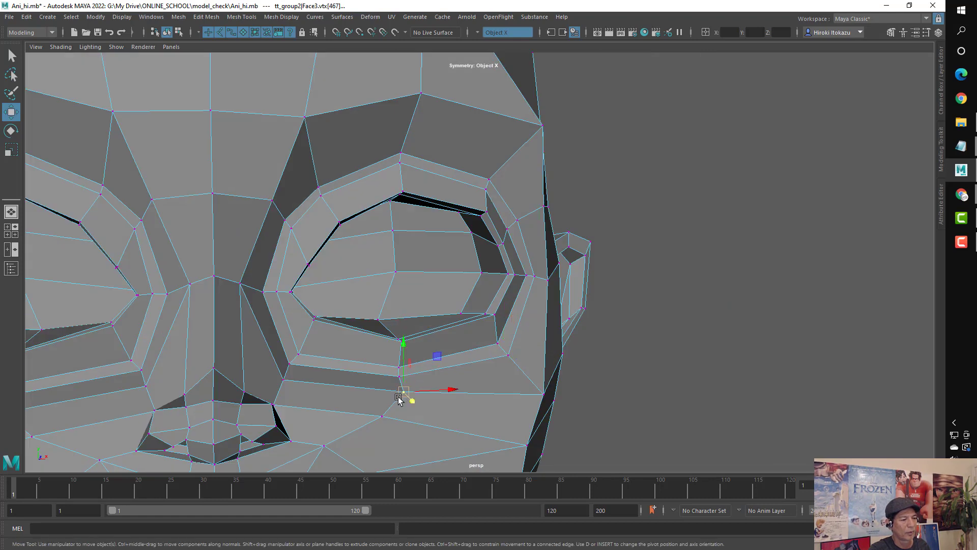
{"action": "left_click", "coordinate": [384, 415]}
{"action": "mouse_move", "coordinate": [384, 415]}
{"action": "left_mouse_down"}
{"action": "mouse_move", "coordinate": [406, 396]}
{"action": "mouse_move", "coordinate": [294, 340]}
{"action": "left_mouse_up"}
{"action": "left_click_drag", "start_coordinate": [391, 330], "coordinate": [349, 356], "text": "alt"}
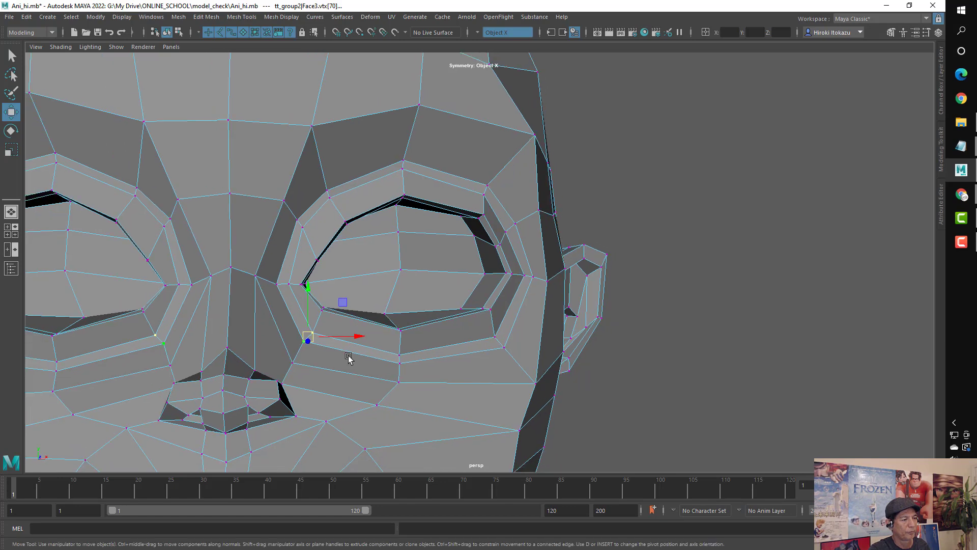
{"action": "scroll", "coordinate": [349, 318], "scroll_direction": "up", "scroll_amount": 2}
{"action": "right_click", "coordinate": [293, 259]}
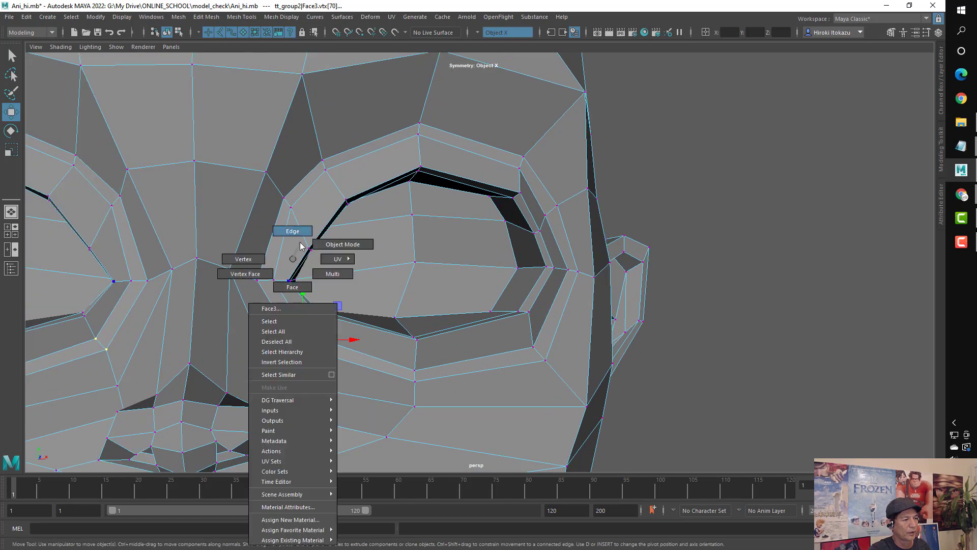
{"action": "left_click", "coordinate": [287, 284]}
{"action": "left_click", "coordinate": [272, 265]}
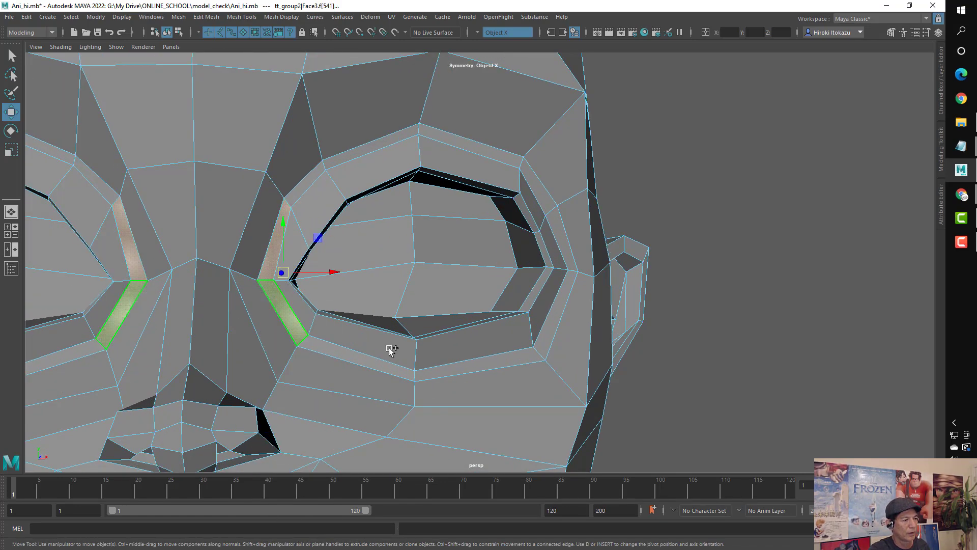
{"action": "left_click_drag", "start_coordinate": [388, 349], "coordinate": [333, 355], "text": "alt"}
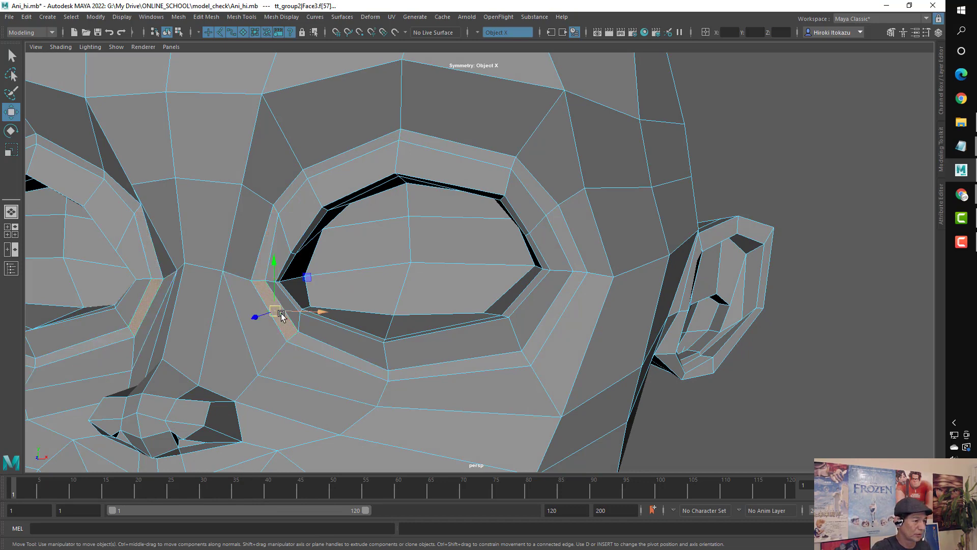
{"action": "left_click_drag", "start_coordinate": [282, 316], "coordinate": [326, 290], "text": "alt"}
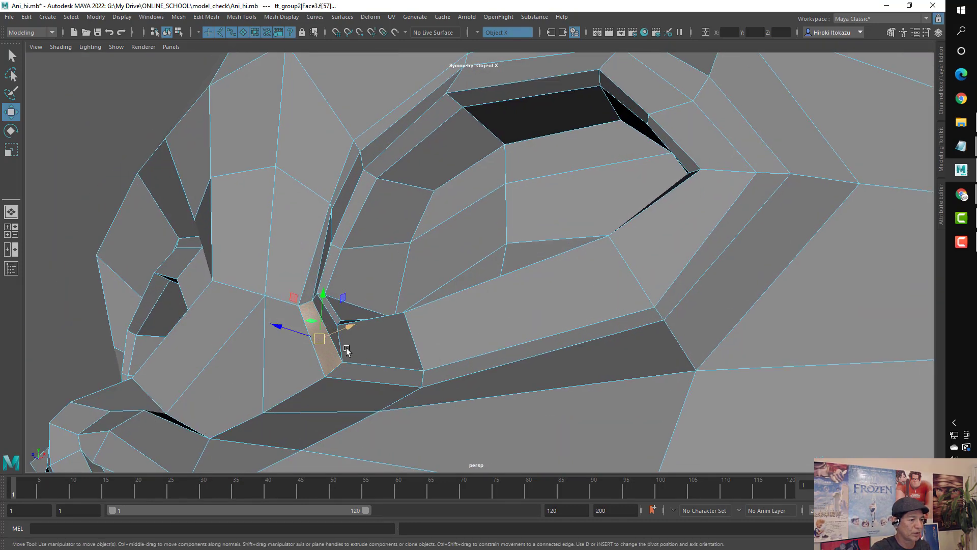
{"action": "right_click", "coordinate": [326, 290]}
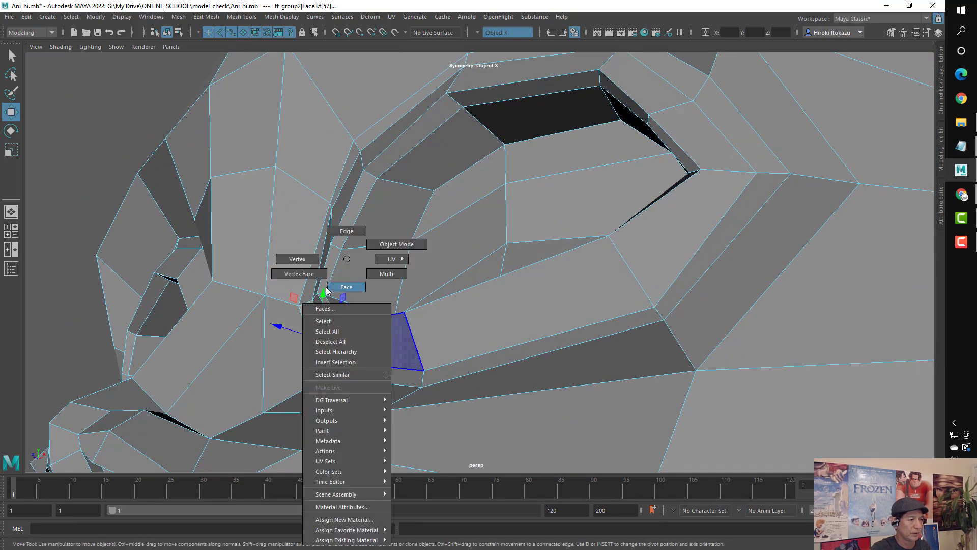
{"action": "left_click", "coordinate": [336, 227]}
{"action": "left_click", "coordinate": [331, 376]}
{"action": "left_click_drag", "start_coordinate": [338, 371], "coordinate": [345, 378], "text": "alt"}
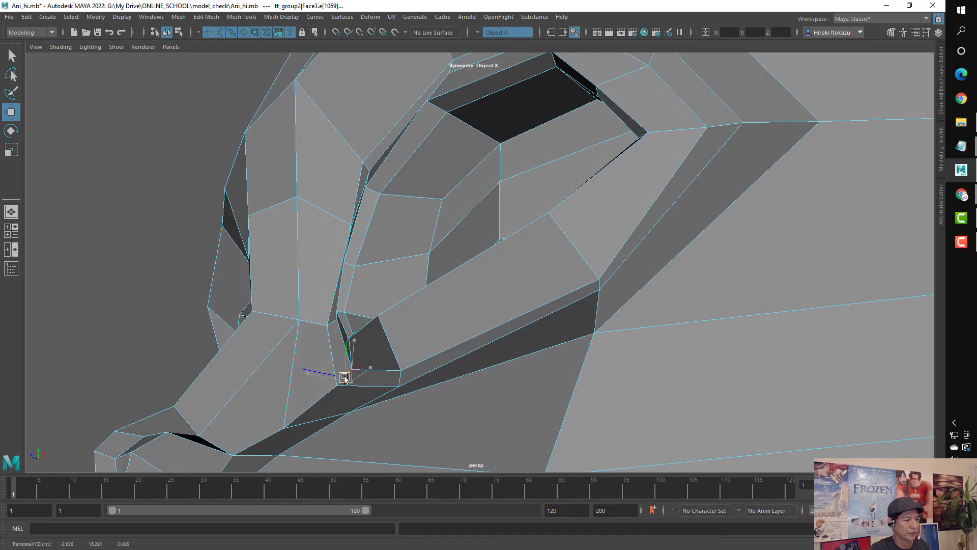
{"action": "mouse_move", "coordinate": [449, 390]}
{"action": "left_mouse_down", "text": "alt"}
{"action": "mouse_move", "coordinate": [574, 332]}
{"action": "mouse_move", "coordinate": [551, 319]}
{"action": "left_mouse_up", "text": "alt"}
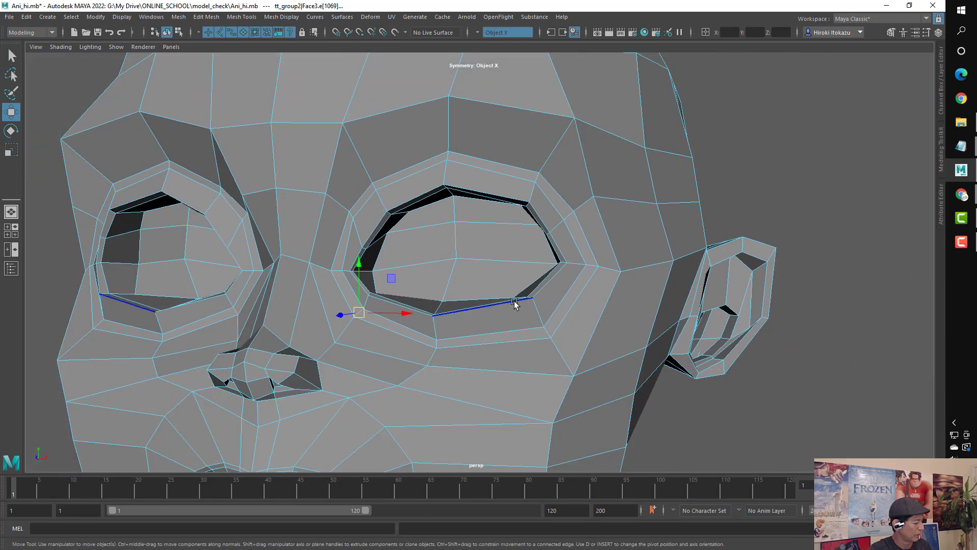
{"action": "key", "text": "3"}
{"action": "left_click", "coordinate": [810, 157]}
{"action": "mouse_move", "coordinate": [811, 157]}
{"action": "left_mouse_down", "text": "alt"}
{"action": "mouse_move", "coordinate": [631, 225]}
{"action": "mouse_move", "coordinate": [613, 222]}
{"action": "mouse_move", "coordinate": [478, 286]}
{"action": "left_mouse_up", "text": "alt"}
{"action": "key", "text": "1"}
{"action": "left_click", "coordinate": [408, 323]}
{"action": "mouse_move", "coordinate": [408, 323]}
{"action": "left_mouse_down", "text": "alt"}
{"action": "mouse_move", "coordinate": [373, 332]}
{"action": "mouse_move", "coordinate": [419, 296]}
{"action": "mouse_move", "coordinate": [480, 307]}
{"action": "left_mouse_up", "text": "alt"}
{"action": "scroll", "coordinate": [443, 273], "scroll_direction": "up", "scroll_amount": 3}
- Zoom in and select the face loop along the ridge beside the nose bridge
{"action": "scroll", "coordinate": [430, 290], "scroll_direction": "up", "scroll_amount": 2}
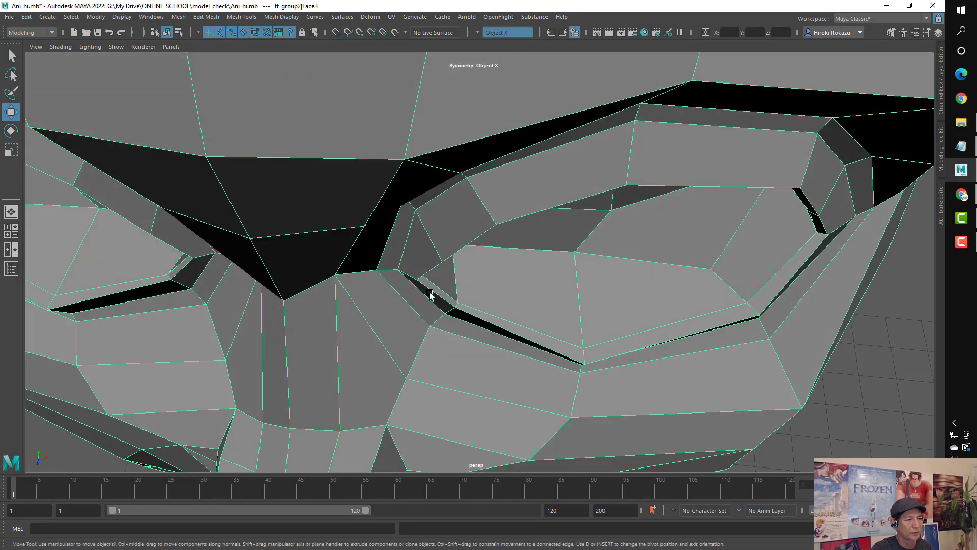
{"action": "scroll", "coordinate": [435, 265], "scroll_direction": "up", "scroll_amount": 2}
{"action": "right_click", "coordinate": [425, 232]}
{"action": "left_click", "coordinate": [425, 204]}
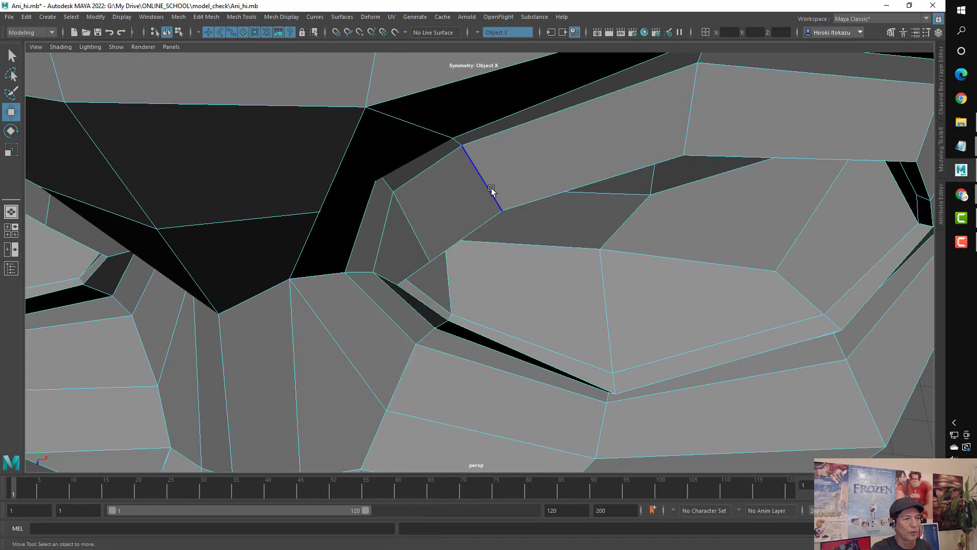
{"action": "right_click", "coordinate": [484, 196]}
{"action": "left_click", "coordinate": [490, 216]}
{"action": "double_click", "coordinate": [466, 206]}
{"action": "scroll", "coordinate": [466, 206], "scroll_direction": "down", "scroll_amount": 4}
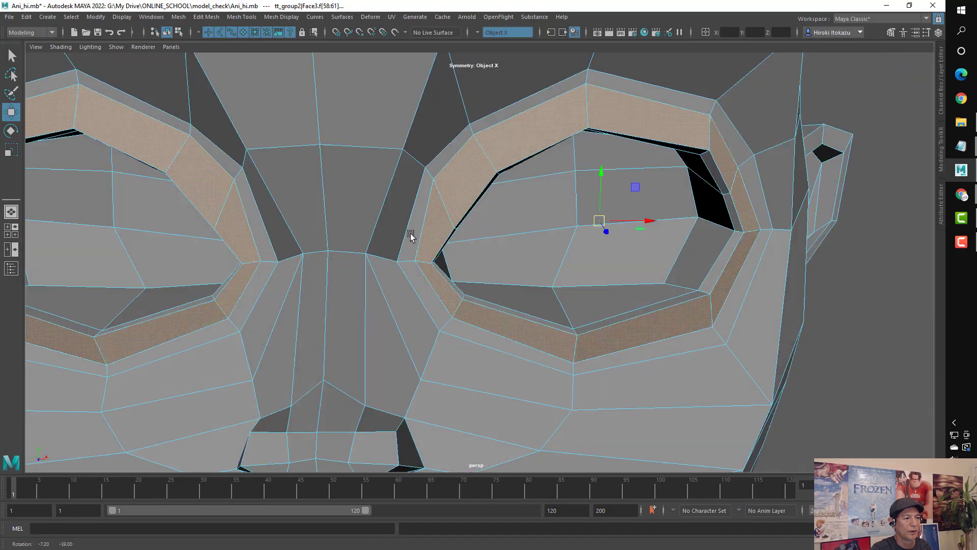
{"action": "scroll", "coordinate": [410, 235], "scroll_direction": "up", "scroll_amount": 3}
{"action": "scroll", "coordinate": [423, 282], "scroll_direction": "up", "scroll_amount": 2}
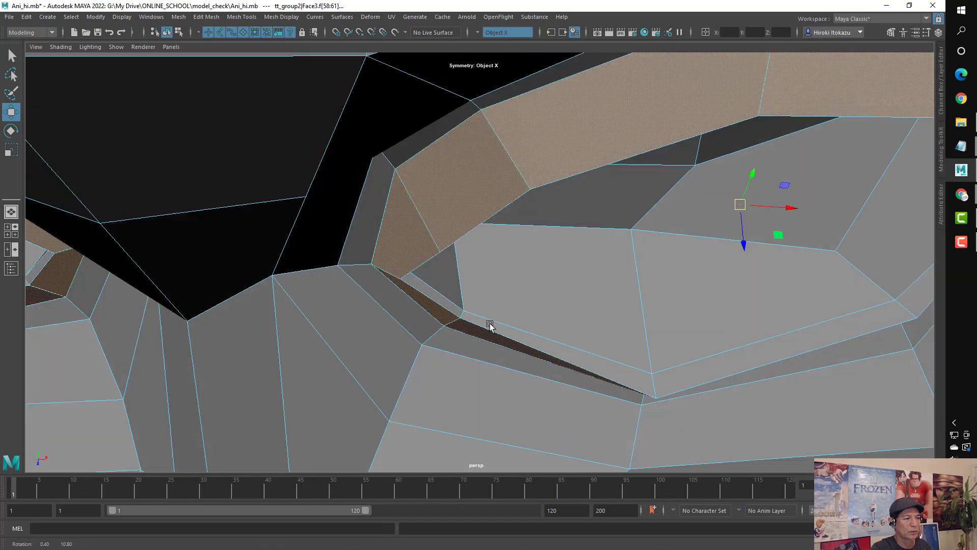
{"action": "scroll", "coordinate": [412, 279], "scroll_direction": "up", "scroll_amount": 2}
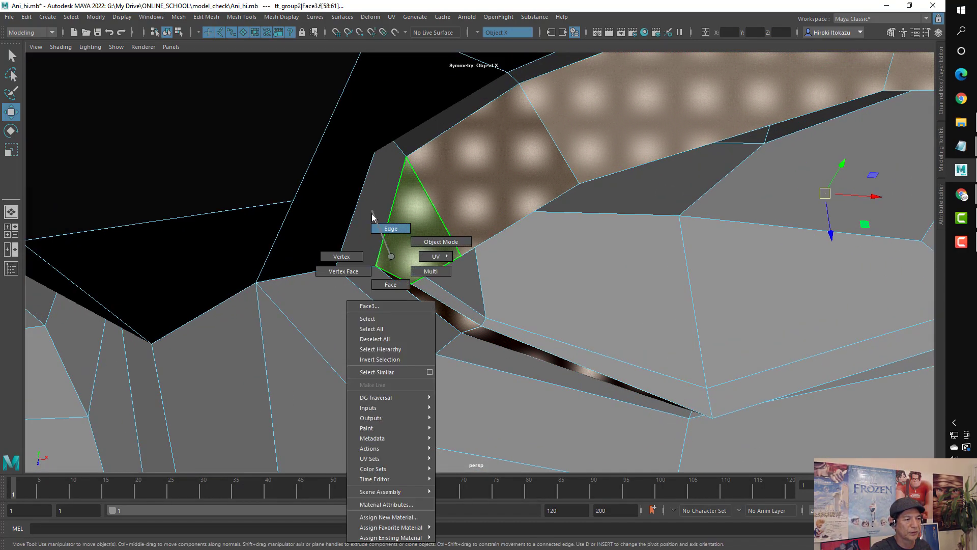
- Select the edges at the inner eye corner while viewing the whole eye region
{"action": "mouse_move", "coordinate": [391, 258]}
{"action": "right_mouse_down"}
{"action": "mouse_move", "coordinate": [389, 227]}
{"action": "mouse_move", "coordinate": [371, 256]}
{"action": "right_mouse_up"}
{"action": "left_click", "coordinate": [392, 273]}
{"action": "right_click", "coordinate": [413, 256]}
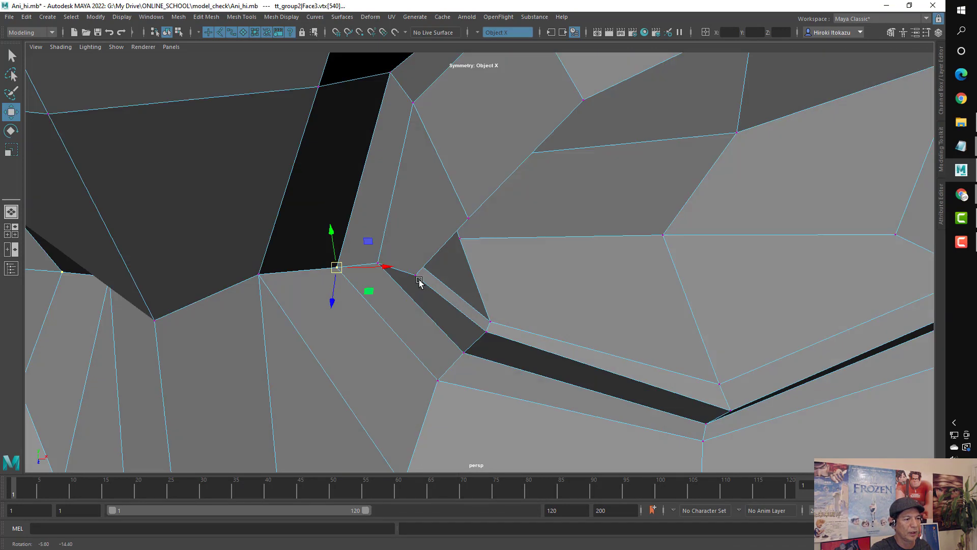
{"action": "left_click", "coordinate": [415, 275]}
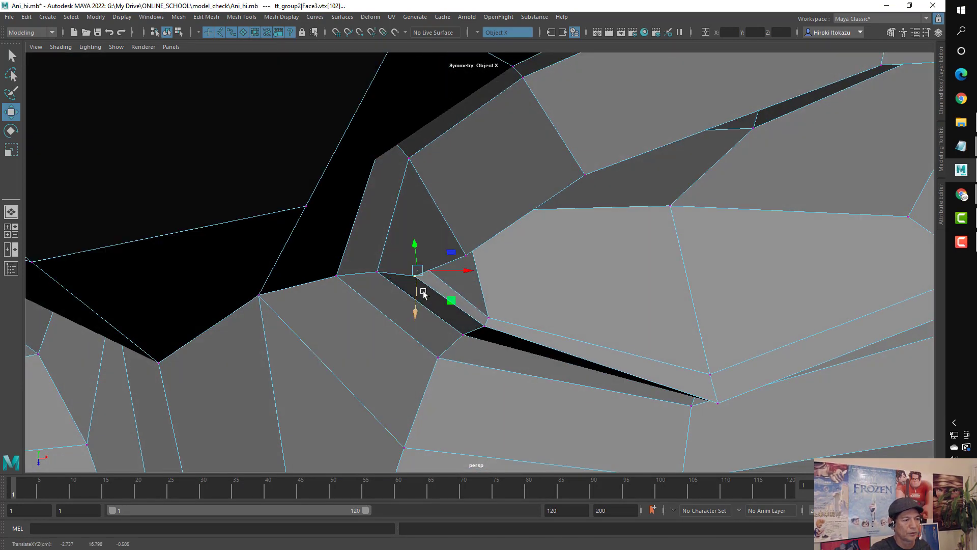
{"action": "middle_click_drag", "start_coordinate": [421, 289], "coordinate": [405, 345], "text": "alt"}
{"action": "left_click_drag", "start_coordinate": [406, 342], "coordinate": [397, 336], "text": "alt"}
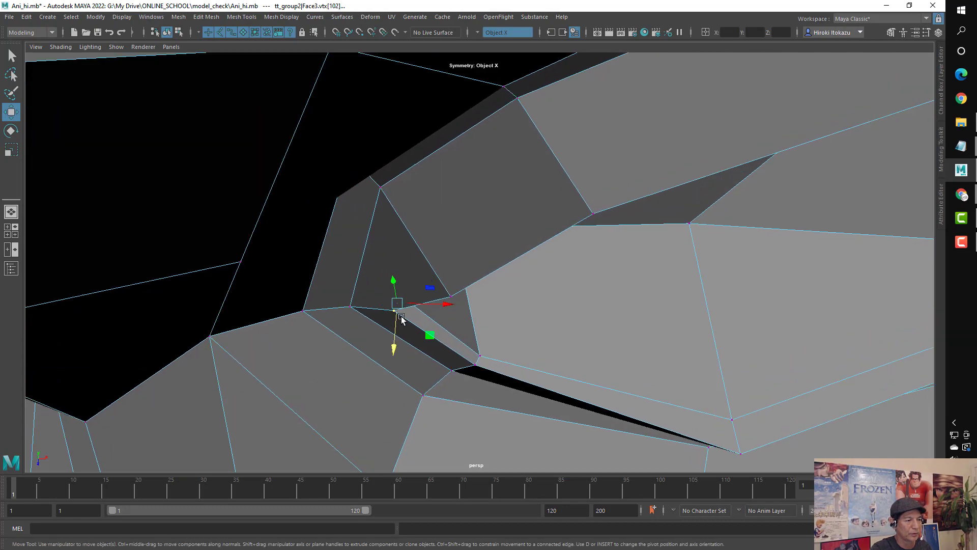
{"action": "right_click_drag", "start_coordinate": [390, 262], "coordinate": [377, 232]}
{"action": "left_click", "coordinate": [379, 301]}
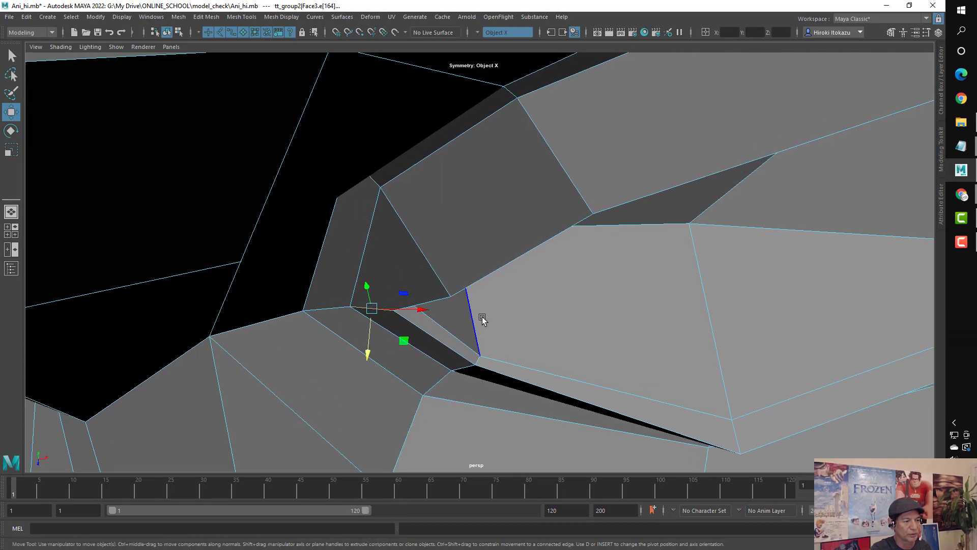
{"action": "left_click_drag", "start_coordinate": [483, 319], "coordinate": [407, 306], "text": "alt"}
{"action": "scroll", "coordinate": [423, 295], "scroll_direction": "up", "scroll_amount": 3}
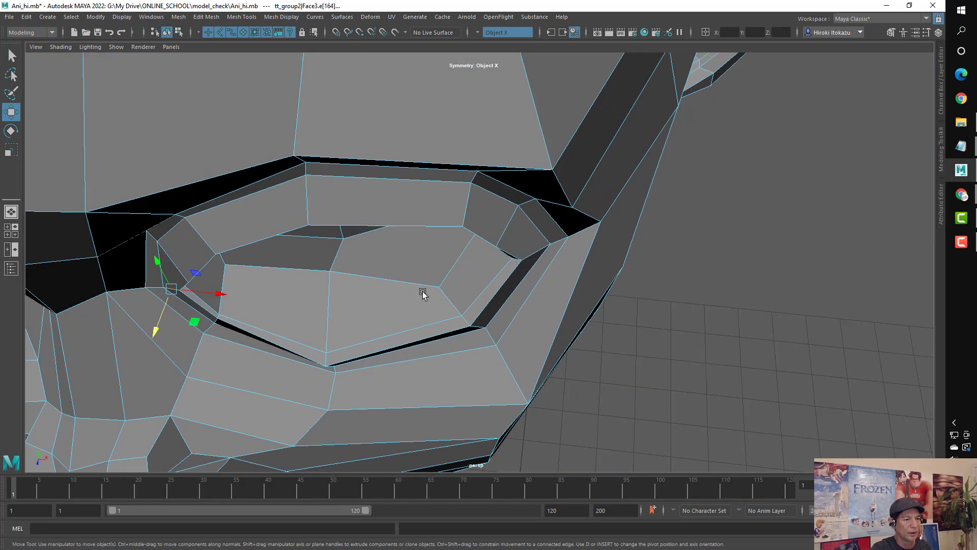
{"action": "scroll", "coordinate": [422, 294], "scroll_direction": "up", "scroll_amount": 3}
{"action": "mouse_move", "coordinate": [594, 300]}
{"action": "left_mouse_down", "text": "alt"}
{"action": "mouse_move", "coordinate": [532, 327]}
{"action": "mouse_move", "coordinate": [491, 312]}
{"action": "mouse_move", "coordinate": [503, 295]}
{"action": "left_mouse_up", "text": "alt"}
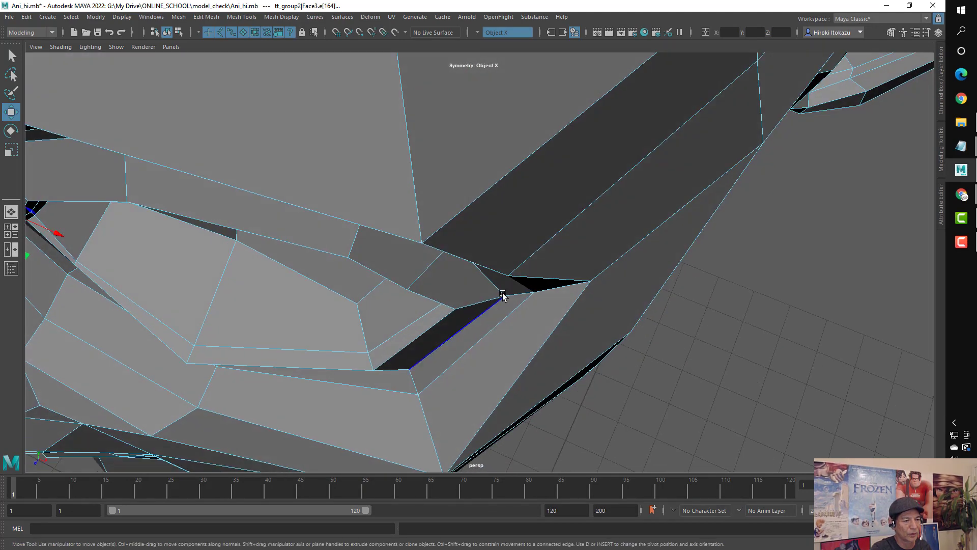
- Move the inner eye-corner vertices up and to the left to reshape the corner
{"action": "right_click", "coordinate": [501, 265]}
{"action": "left_click", "coordinate": [416, 312]}
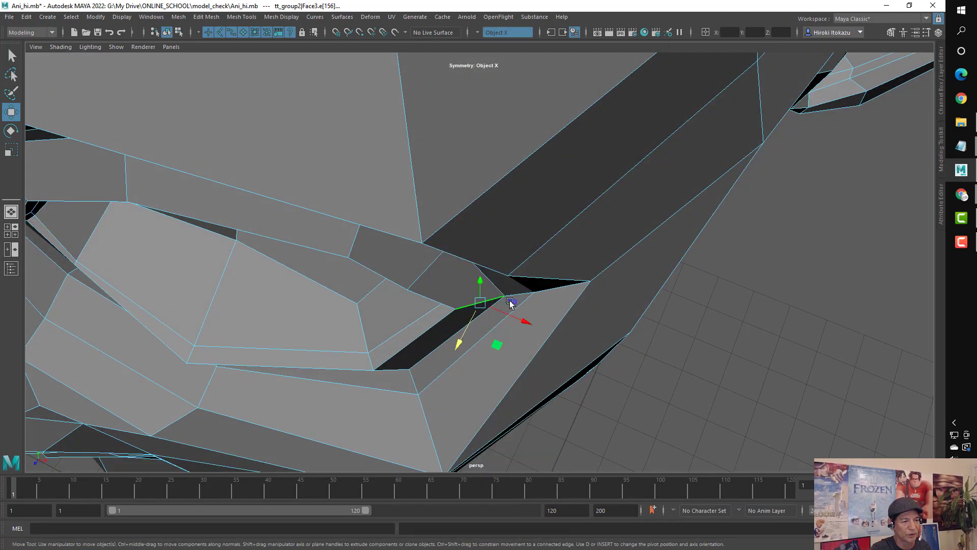
{"action": "mouse_move", "coordinate": [522, 301]}
{"action": "left_mouse_down"}
{"action": "mouse_move", "coordinate": [501, 306]}
{"action": "mouse_move", "coordinate": [534, 319]}
{"action": "mouse_move", "coordinate": [618, 306]}
{"action": "mouse_move", "coordinate": [263, 355]}
{"action": "mouse_move", "coordinate": [219, 350]}
{"action": "mouse_move", "coordinate": [241, 383]}
{"action": "mouse_move", "coordinate": [242, 344]}
{"action": "mouse_move", "coordinate": [267, 370]}
{"action": "mouse_move", "coordinate": [252, 318]}
{"action": "left_mouse_up"}
{"action": "left_click", "coordinate": [483, 301]}
{"action": "left_click", "coordinate": [219, 364]}
{"action": "right_click_drag", "start_coordinate": [249, 285], "coordinate": [219, 265]}
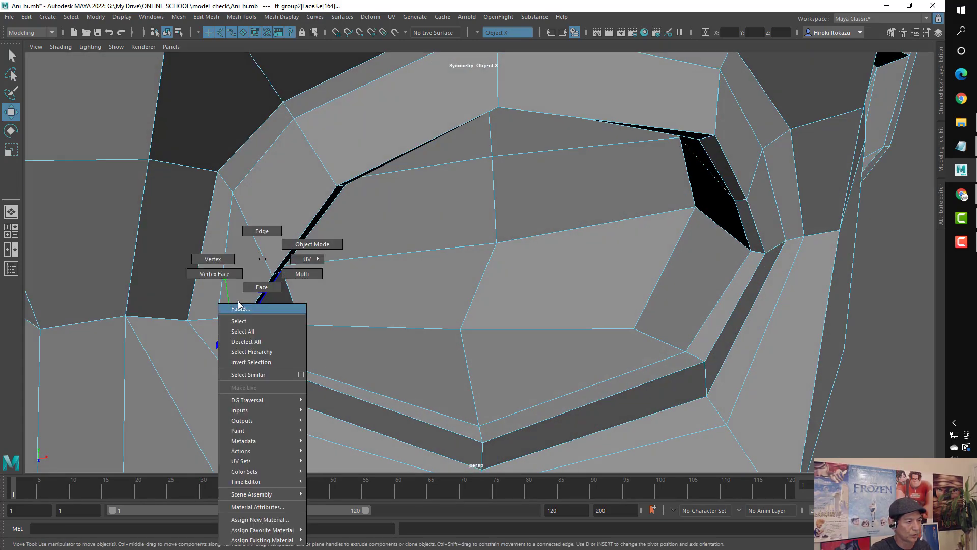
{"action": "mouse_move", "coordinate": [251, 320]}
{"action": "left_mouse_down", "text": "alt"}
{"action": "mouse_move", "coordinate": [245, 362]}
{"action": "mouse_move", "coordinate": [237, 349]}
{"action": "mouse_move", "coordinate": [661, 317]}
{"action": "left_mouse_up", "text": "alt"}
{"action": "left_click", "coordinate": [222, 337]}
- Preview the smoothed face from a three-quarter view, then return to the low-poly cage
{"action": "key", "text": "3"}
{"action": "right_click_drag", "start_coordinate": [661, 317], "coordinate": [491, 353], "text": "alt"}
{"action": "left_click_drag", "start_coordinate": [491, 354], "coordinate": [502, 328], "text": "alt"}
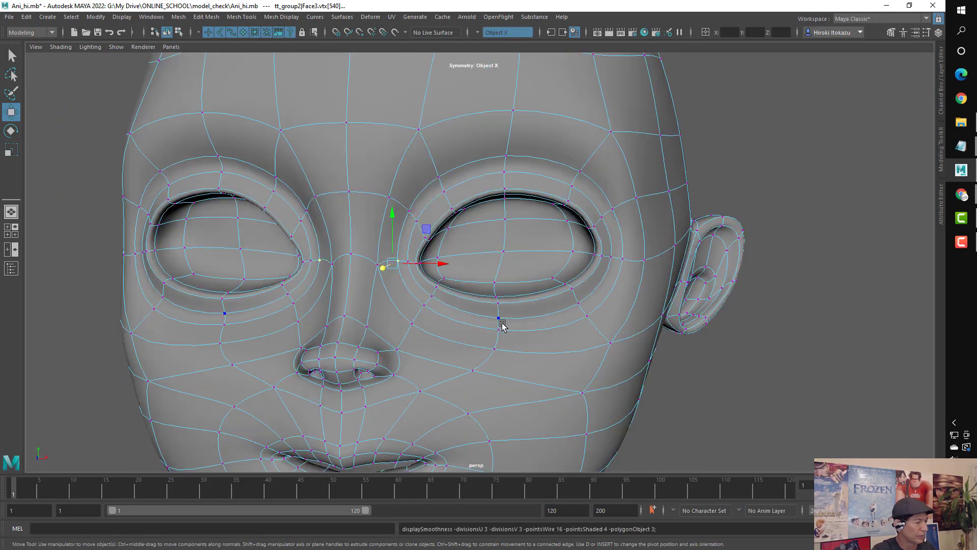
{"action": "mouse_move", "coordinate": [601, 262]}
{"action": "left_mouse_down", "text": "alt"}
{"action": "mouse_move", "coordinate": [537, 289]}
{"action": "mouse_move", "coordinate": [661, 373]}
{"action": "left_mouse_up", "text": "alt"}
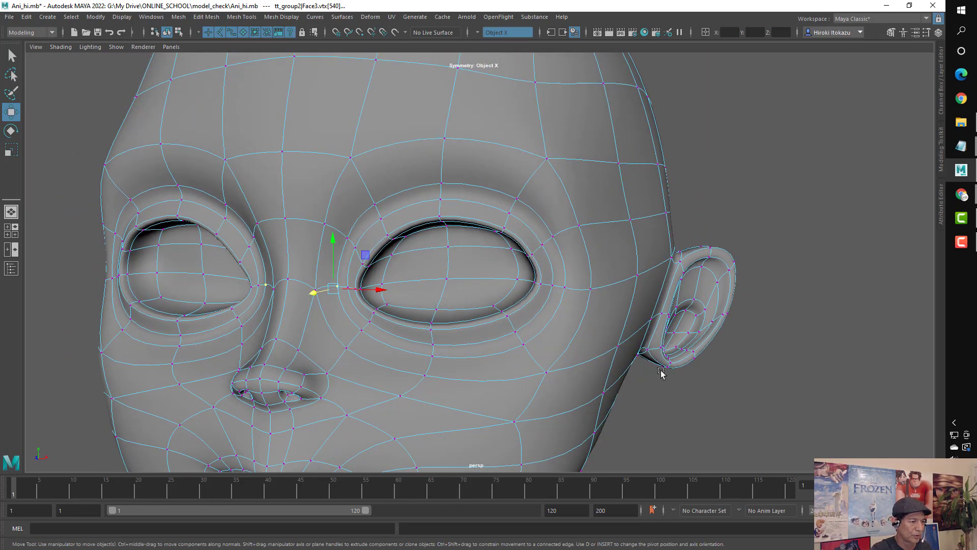
{"action": "left_click_drag", "start_coordinate": [573, 312], "coordinate": [500, 276], "text": "alt"}
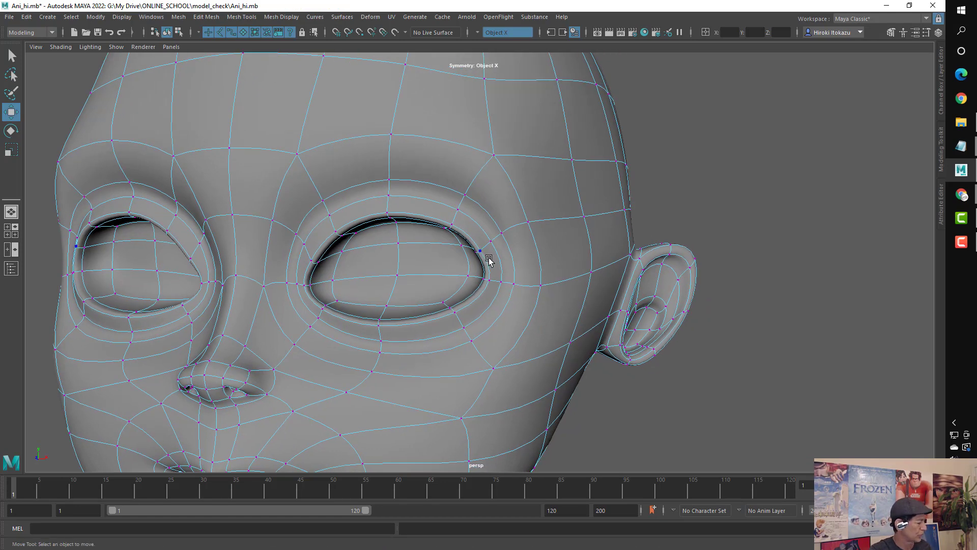
{"action": "key", "text": "1"}
- Select the outer eye-corner vertex and nudge it slightly
{"action": "scroll", "coordinate": [514, 268], "scroll_direction": "up", "scroll_amount": 2}
{"action": "scroll", "coordinate": [504, 279], "scroll_direction": "up", "scroll_amount": 2}
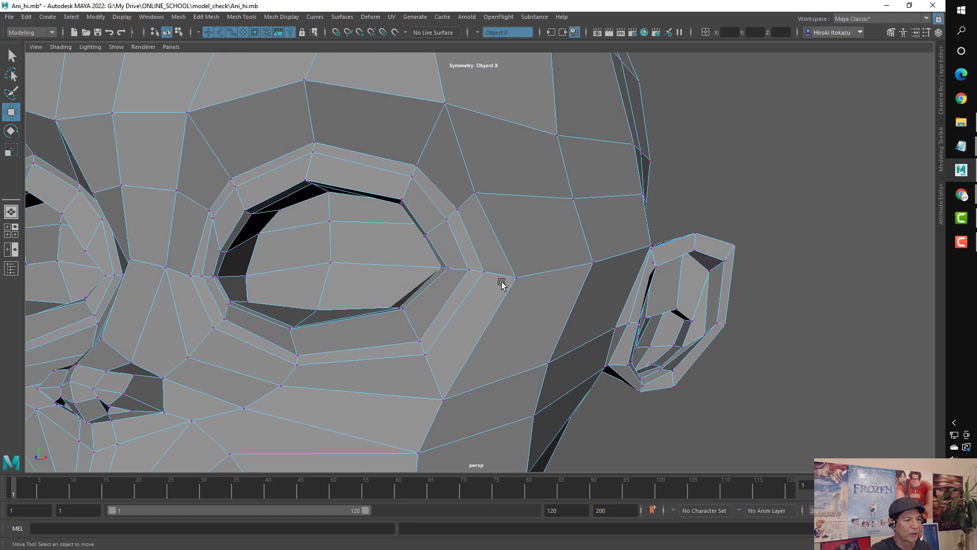
{"action": "left_click", "coordinate": [495, 266]}
{"action": "mouse_move", "coordinate": [445, 272]}
{"action": "left_mouse_down", "text": "alt"}
{"action": "mouse_move", "coordinate": [487, 280]}
{"action": "mouse_move", "coordinate": [495, 292]}
{"action": "mouse_move", "coordinate": [498, 258]}
{"action": "left_mouse_up", "text": "alt"}
{"action": "mouse_move", "coordinate": [441, 272]}
{"action": "left_mouse_down", "text": "alt"}
{"action": "mouse_move", "coordinate": [458, 293]}
{"action": "mouse_move", "coordinate": [454, 257]}
{"action": "mouse_move", "coordinate": [430, 258]}
{"action": "left_mouse_up", "text": "alt"}
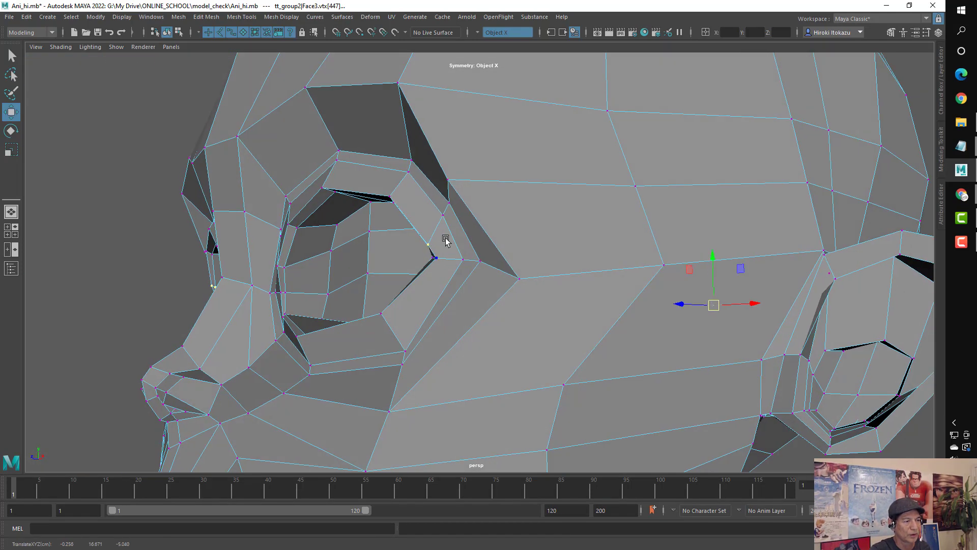
{"action": "right_click_drag", "start_coordinate": [445, 244], "coordinate": [485, 240], "text": "alt"}
{"action": "left_click_drag", "start_coordinate": [485, 240], "coordinate": [441, 215], "text": "alt"}
- Shift the outer eye-corner vertices outward toward the ear
{"action": "middle_click_drag", "start_coordinate": [456, 202], "coordinate": [471, 234]}
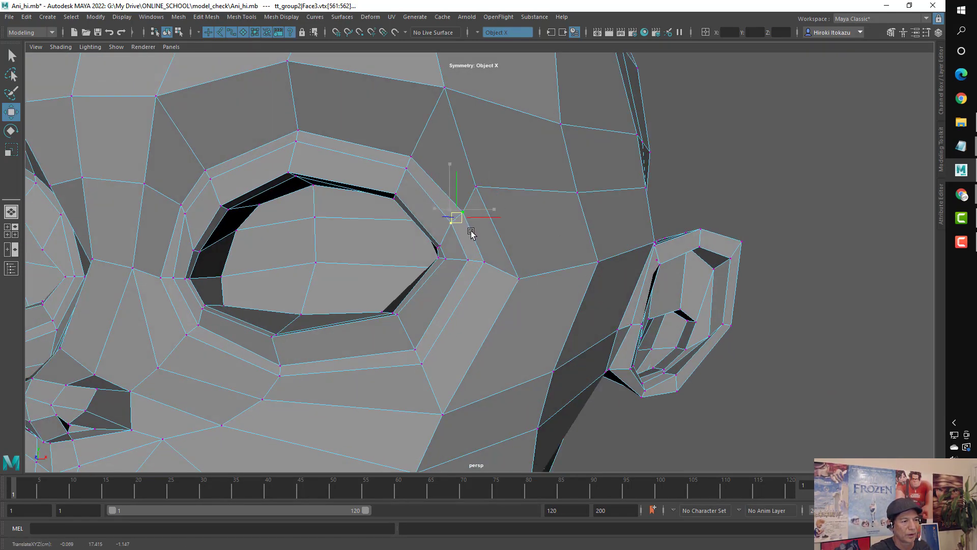
{"action": "left_click", "coordinate": [475, 187]}
{"action": "mouse_move", "coordinate": [475, 187]}
{"action": "left_mouse_down", "text": "alt"}
{"action": "mouse_move", "coordinate": [489, 214]}
{"action": "mouse_move", "coordinate": [482, 231]}
{"action": "mouse_move", "coordinate": [497, 208]}
{"action": "mouse_move", "coordinate": [456, 168]}
{"action": "mouse_move", "coordinate": [511, 157]}
{"action": "mouse_move", "coordinate": [504, 203]}
{"action": "left_mouse_up", "text": "alt"}
{"action": "key", "text": "Up"}
{"action": "left_click", "coordinate": [500, 205]}
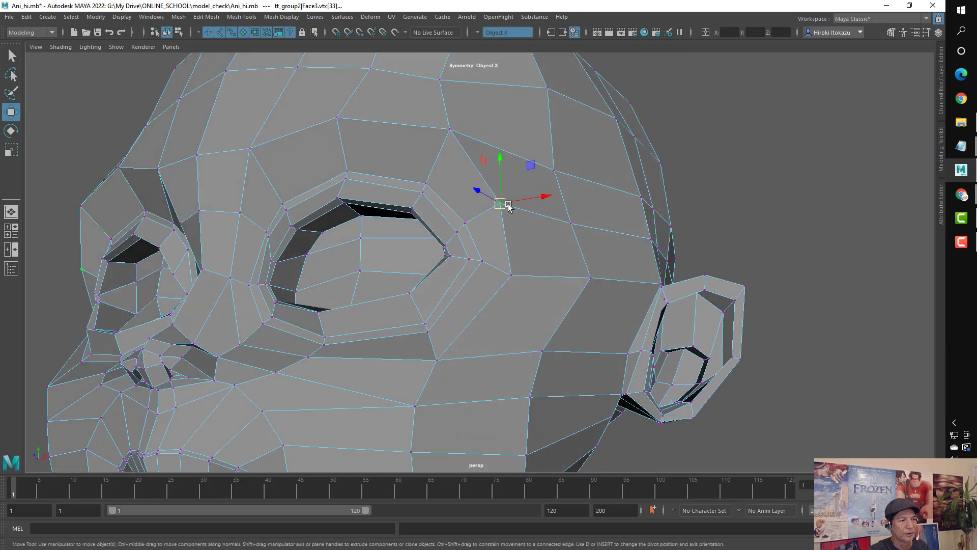
{"action": "left_click", "coordinate": [525, 268]}
{"action": "mouse_move", "coordinate": [525, 268]}
{"action": "left_mouse_down", "text": "alt"}
{"action": "mouse_move", "coordinate": [512, 275]}
{"action": "mouse_move", "coordinate": [524, 266]}
{"action": "mouse_move", "coordinate": [501, 240]}
{"action": "mouse_move", "coordinate": [455, 277]}
{"action": "mouse_move", "coordinate": [440, 273]}
{"action": "left_mouse_up", "text": "alt"}
{"action": "left_click", "coordinate": [501, 219]}
- Select the edge loop through the eye corner and the edge along the nose bridge
{"action": "right_click_drag", "start_coordinate": [580, 230], "coordinate": [578, 203]}
{"action": "double_click", "coordinate": [580, 234]}
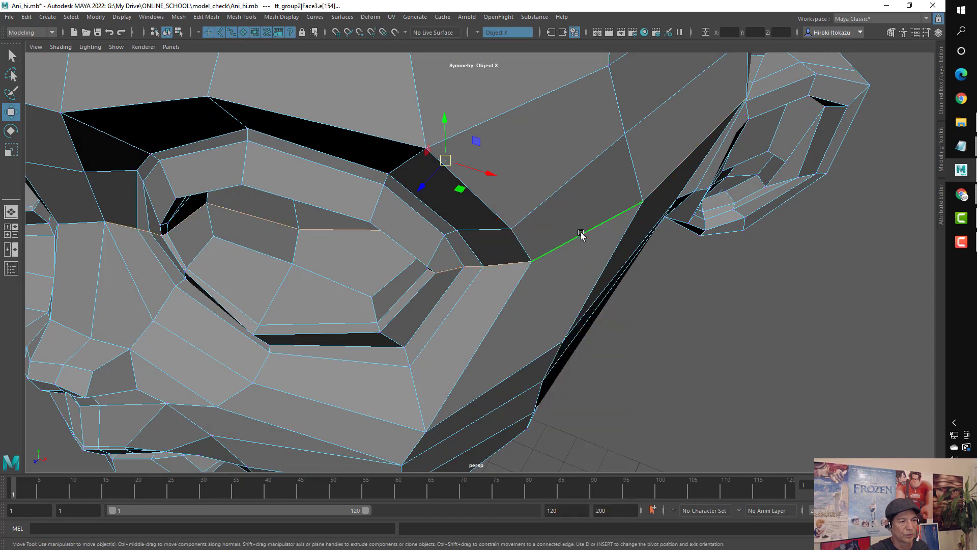
{"action": "left_click_drag", "start_coordinate": [580, 233], "coordinate": [448, 272], "text": "alt"}
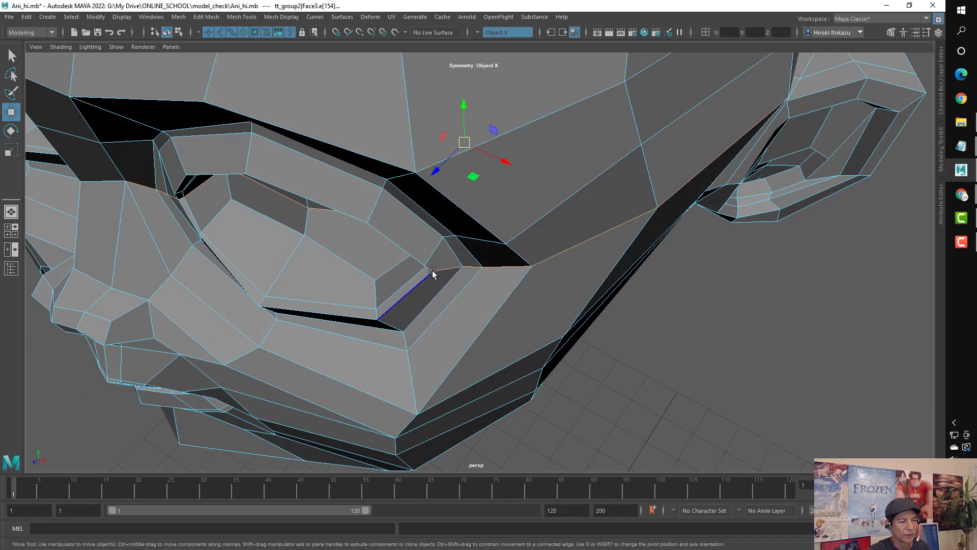
{"action": "left_click_drag", "start_coordinate": [486, 250], "coordinate": [504, 247], "text": "alt"}
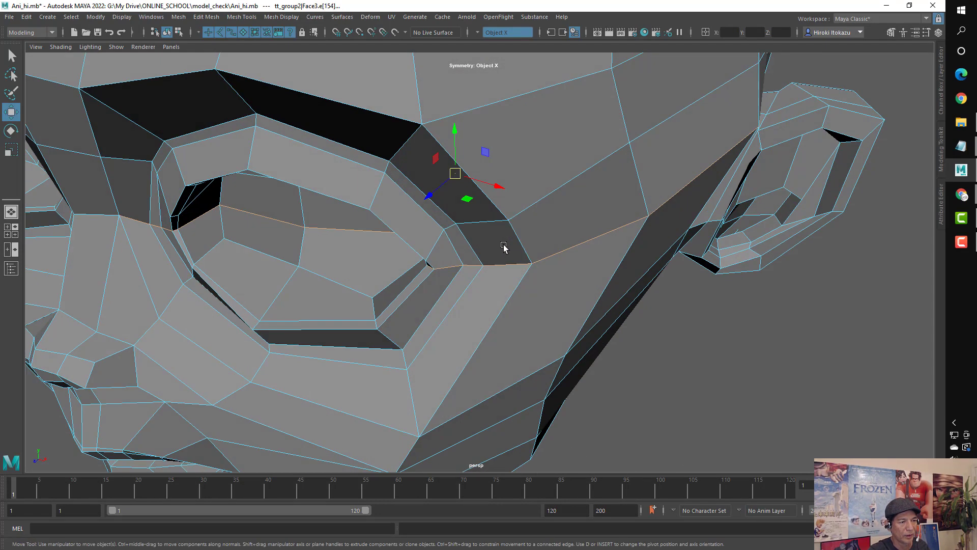
{"action": "left_click_drag", "start_coordinate": [497, 296], "coordinate": [475, 267], "text": "alt"}
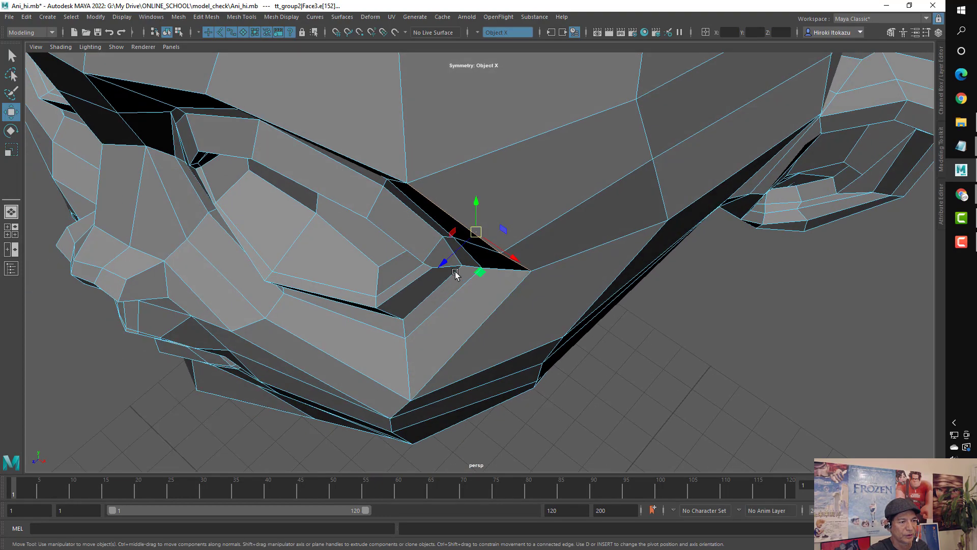
{"action": "scroll", "coordinate": [476, 267], "scroll_direction": "up", "scroll_amount": 5}
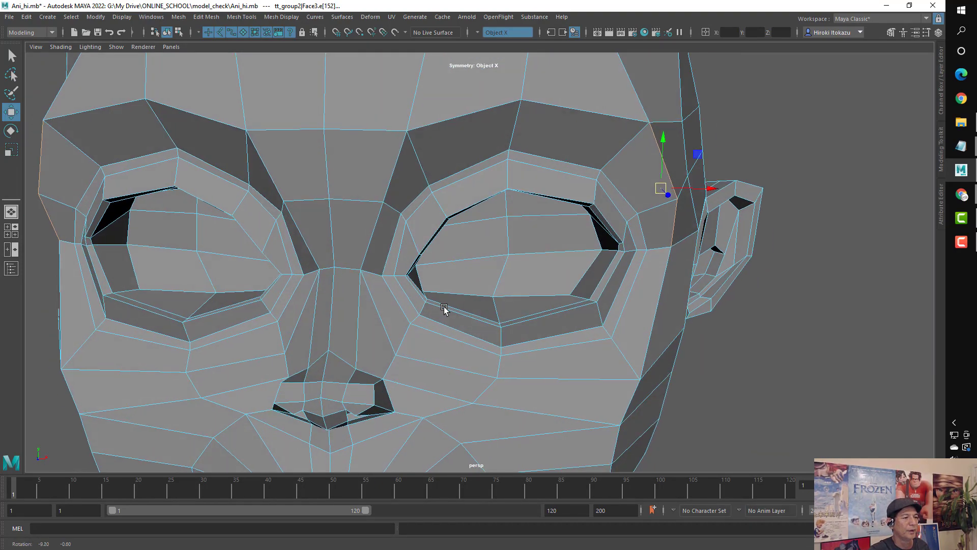
{"action": "mouse_move", "coordinate": [407, 277]}
{"action": "left_mouse_down", "text": "alt"}
{"action": "mouse_move", "coordinate": [383, 292]}
{"action": "mouse_move", "coordinate": [435, 277]}
{"action": "mouse_move", "coordinate": [343, 214]}
{"action": "left_mouse_up", "text": "alt"}
{"action": "right_click", "coordinate": [342, 214]}
{"action": "left_click", "coordinate": [342, 255]}
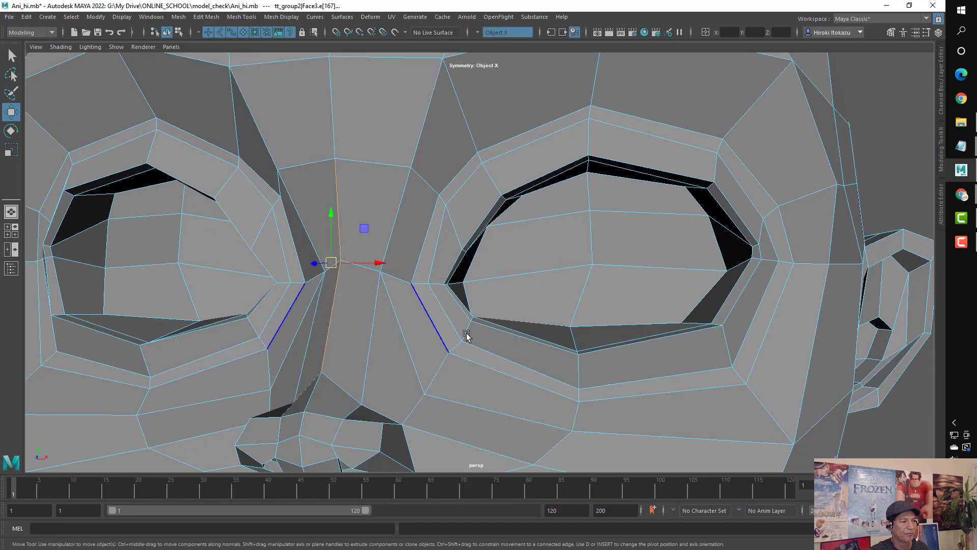
{"action": "mouse_move", "coordinate": [466, 335]}
{"action": "left_mouse_down", "text": "alt"}
{"action": "mouse_move", "coordinate": [371, 331]}
{"action": "mouse_move", "coordinate": [543, 330]}
{"action": "mouse_move", "coordinate": [437, 307]}
{"action": "mouse_move", "coordinate": [375, 319]}
{"action": "mouse_move", "coordinate": [478, 321]}
{"action": "mouse_move", "coordinate": [375, 311]}
{"action": "mouse_move", "coordinate": [402, 255]}
{"action": "left_mouse_up", "text": "alt"}
- Slide the nose-bridge vertices sideways, then view the smoothed nose from the front
{"action": "right_click_drag", "start_coordinate": [415, 251], "coordinate": [414, 223]}
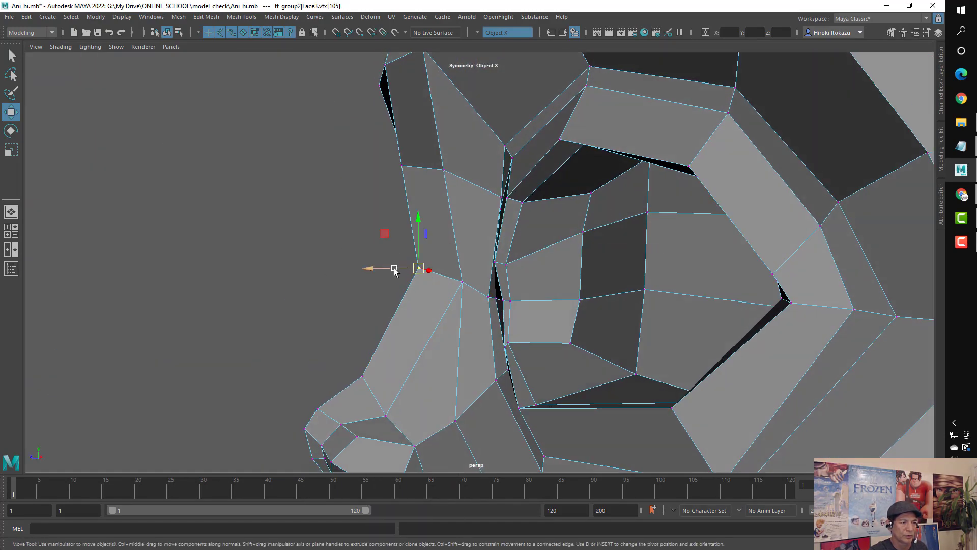
{"action": "left_click_drag", "start_coordinate": [395, 270], "coordinate": [409, 273]}
{"action": "left_click_drag", "start_coordinate": [467, 289], "coordinate": [450, 281]}
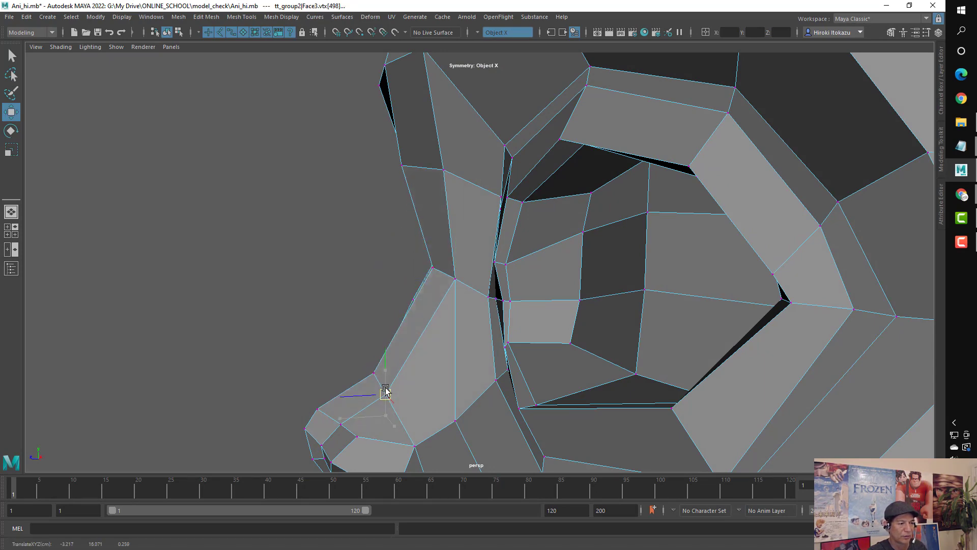
{"action": "mouse_move", "coordinate": [385, 391]}
{"action": "left_mouse_down", "text": "alt"}
{"action": "mouse_move", "coordinate": [417, 392]}
{"action": "mouse_move", "coordinate": [386, 355]}
{"action": "left_mouse_up", "text": "alt"}
{"action": "left_click", "coordinate": [423, 262]}
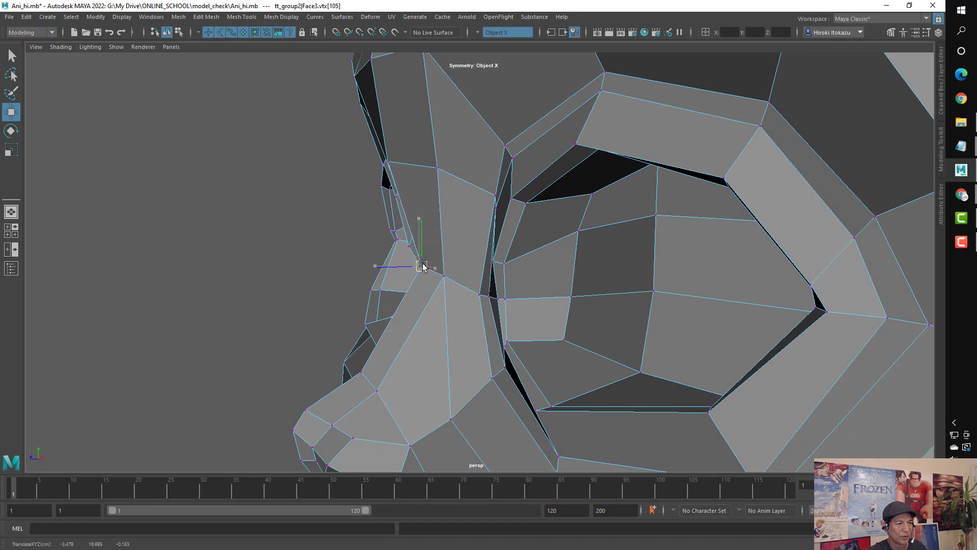
{"action": "mouse_move", "coordinate": [425, 268]}
{"action": "left_mouse_down", "text": "alt"}
{"action": "mouse_move", "coordinate": [386, 360]}
{"action": "mouse_move", "coordinate": [432, 251]}
{"action": "mouse_move", "coordinate": [384, 243]}
{"action": "left_mouse_up", "text": "alt"}
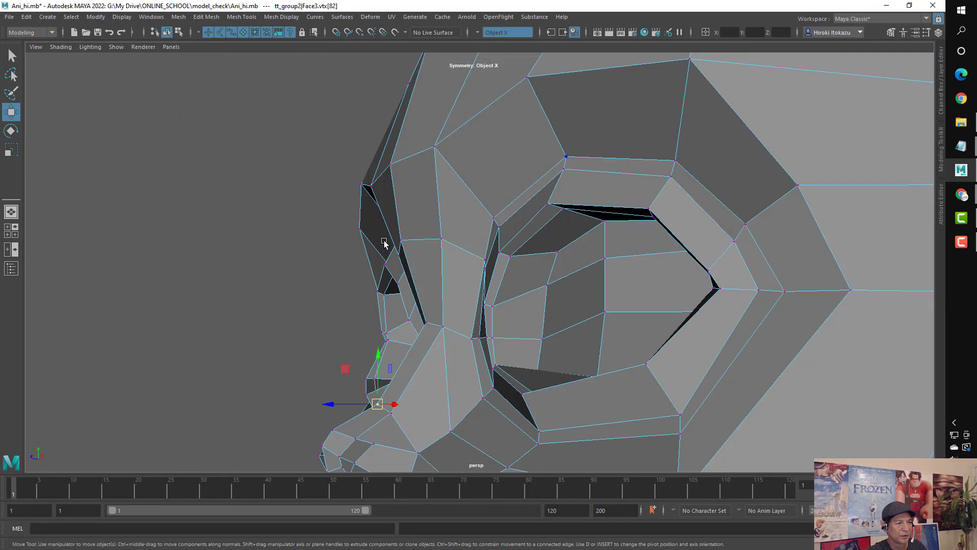
{"action": "left_click", "coordinate": [442, 240]}
{"action": "mouse_move", "coordinate": [447, 251]}
{"action": "left_mouse_down", "text": "alt"}
{"action": "mouse_move", "coordinate": [497, 298]}
{"action": "mouse_move", "coordinate": [497, 286]}
{"action": "mouse_move", "coordinate": [483, 349]}
{"action": "mouse_move", "coordinate": [474, 299]}
{"action": "mouse_move", "coordinate": [511, 316]}
{"action": "mouse_move", "coordinate": [493, 292]}
{"action": "mouse_move", "coordinate": [490, 316]}
{"action": "left_mouse_up", "text": "alt"}
{"action": "key", "text": "3"}
{"action": "mouse_move", "coordinate": [388, 259]}
{"action": "left_mouse_down", "text": "alt"}
{"action": "mouse_move", "coordinate": [399, 257]}
{"action": "mouse_move", "coordinate": [376, 260]}
{"action": "mouse_move", "coordinate": [398, 258]}
{"action": "left_mouse_up", "text": "alt"}
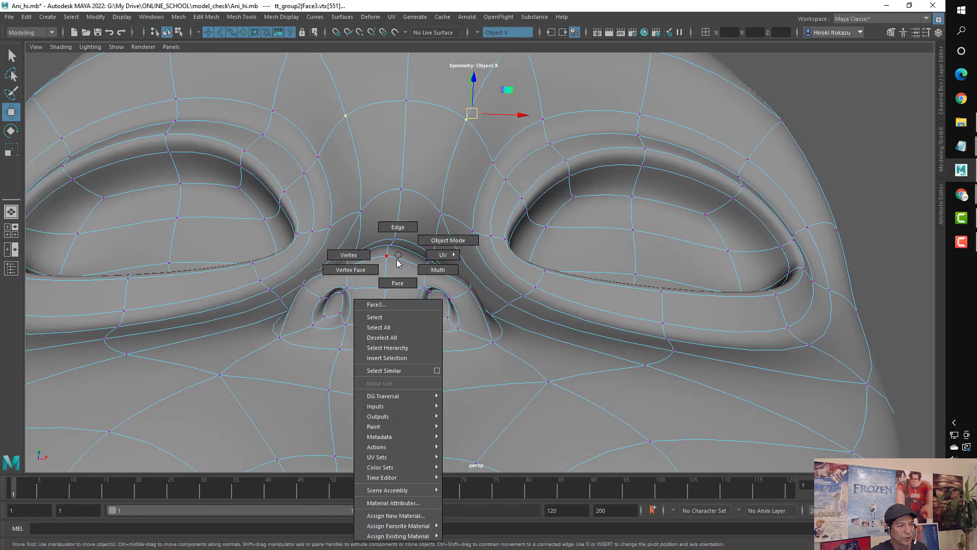
- Select the faces inside the nostrils from below and move them slightly down
{"action": "right_click_drag", "start_coordinate": [398, 258], "coordinate": [397, 281]}
{"action": "left_click_drag", "start_coordinate": [406, 246], "coordinate": [425, 241], "text": "alt"}
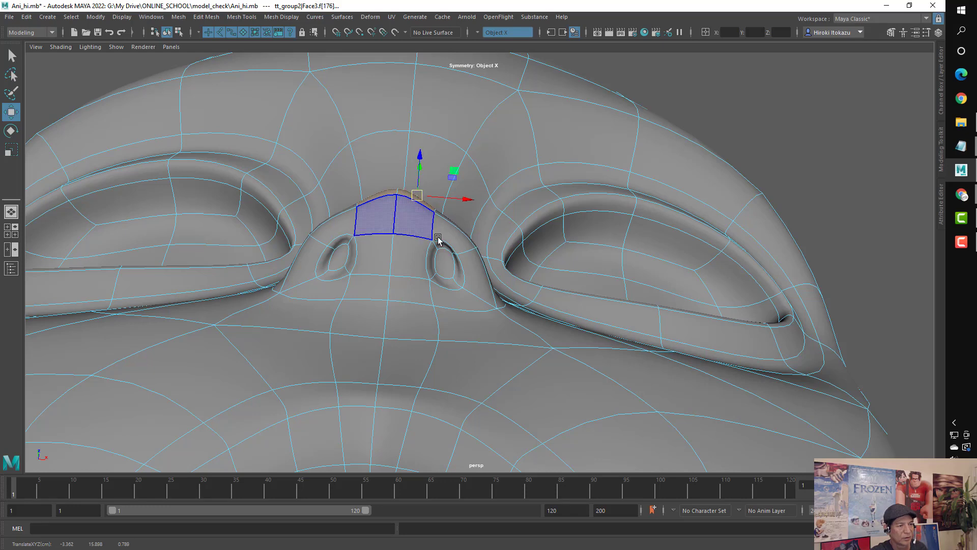
{"action": "left_click", "coordinate": [448, 264]}
{"action": "right_click", "coordinate": [448, 265]}
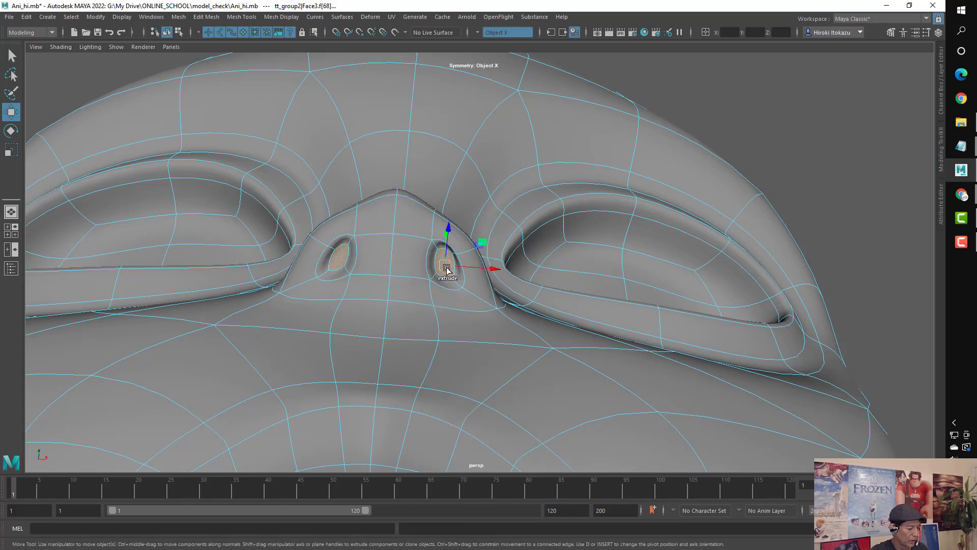
{"action": "left_click_drag", "start_coordinate": [541, 148], "coordinate": [481, 241], "text": "alt"}
{"action": "left_click_drag", "start_coordinate": [448, 192], "coordinate": [446, 190]}
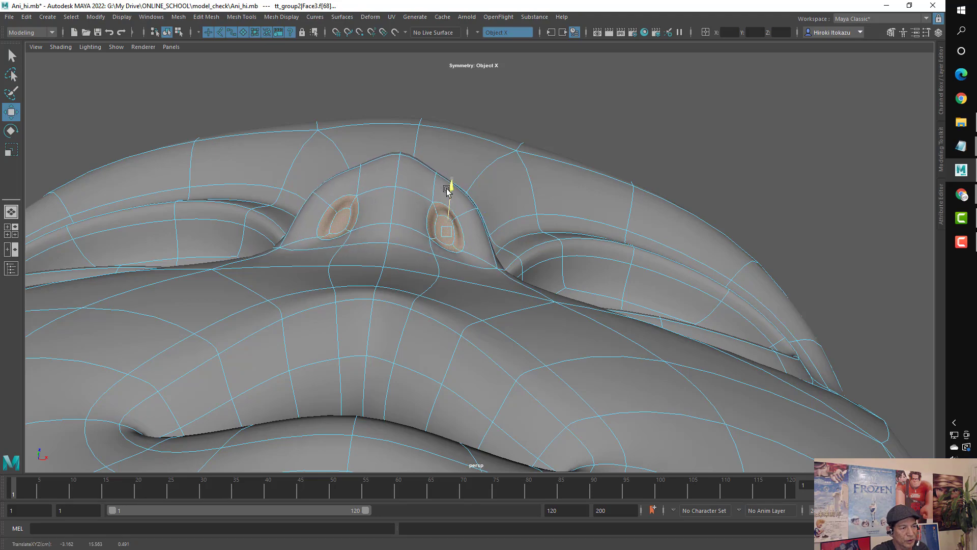
{"action": "right_click_drag", "start_coordinate": [446, 192], "coordinate": [430, 253], "text": "alt"}
- Back in the low-poly cage, select a face under the nostril wing
{"action": "key", "text": "1"}
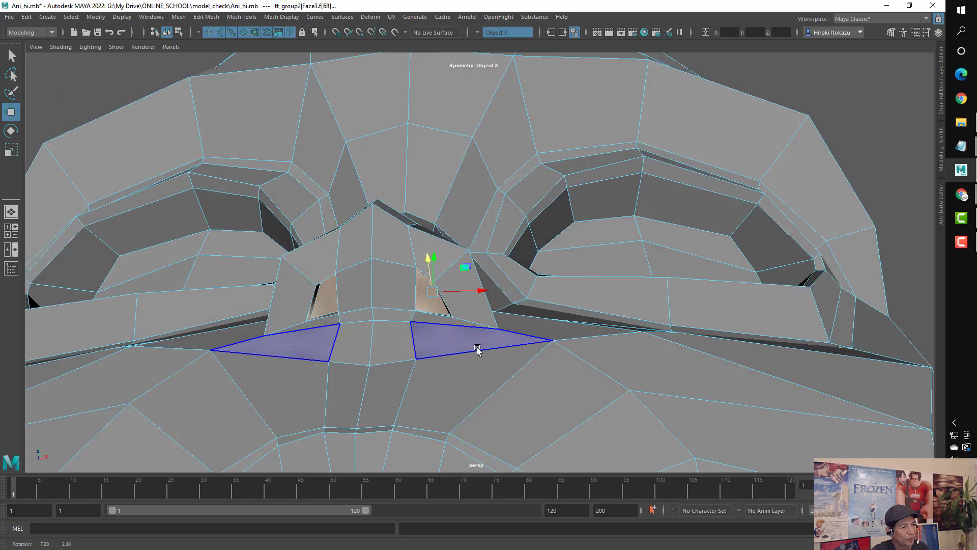
{"action": "right_click_drag", "start_coordinate": [480, 349], "coordinate": [444, 338], "text": "alt"}
{"action": "mouse_move", "coordinate": [444, 338]}
{"action": "left_mouse_down", "text": "alt"}
{"action": "mouse_move", "coordinate": [408, 280]}
{"action": "mouse_move", "coordinate": [411, 264]}
{"action": "left_mouse_up", "text": "alt"}
{"action": "right_click_drag", "start_coordinate": [410, 264], "coordinate": [321, 270], "text": "alt"}
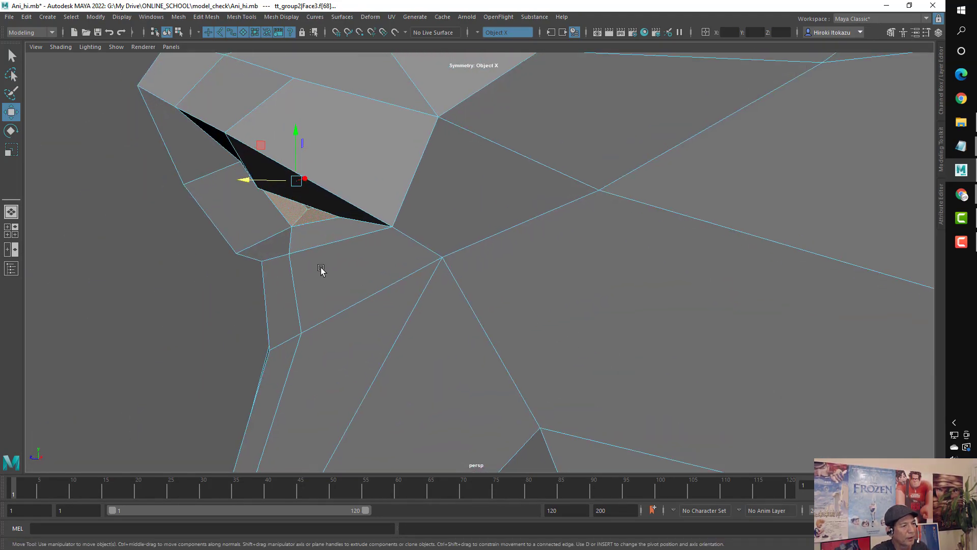
{"action": "right_click", "coordinate": [346, 260]}
{"action": "left_click", "coordinate": [345, 286]}
{"action": "left_click", "coordinate": [324, 262]}
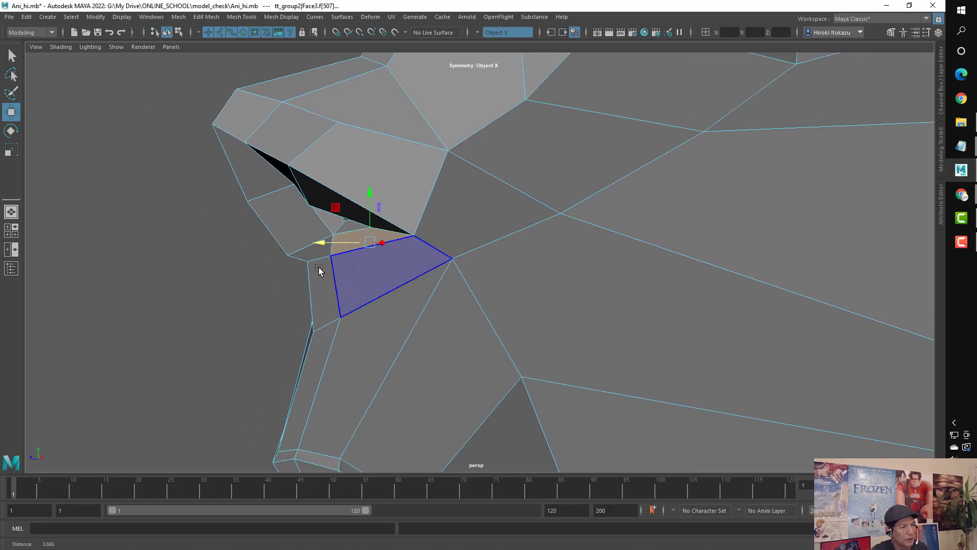
{"action": "left_click_drag", "start_coordinate": [320, 267], "coordinate": [376, 253], "text": "alt"}
{"action": "mouse_move", "coordinate": [520, 288]}
{"action": "left_mouse_down", "text": "alt"}
{"action": "mouse_move", "coordinate": [462, 275]}
{"action": "mouse_move", "coordinate": [373, 276]}
{"action": "mouse_move", "coordinate": [493, 301]}
{"action": "left_mouse_up", "text": "alt"}
- In the maximized side view, nudge the vertex under the nostril up slightly
{"action": "key", "text": "space"}
{"action": "key", "text": "space"}
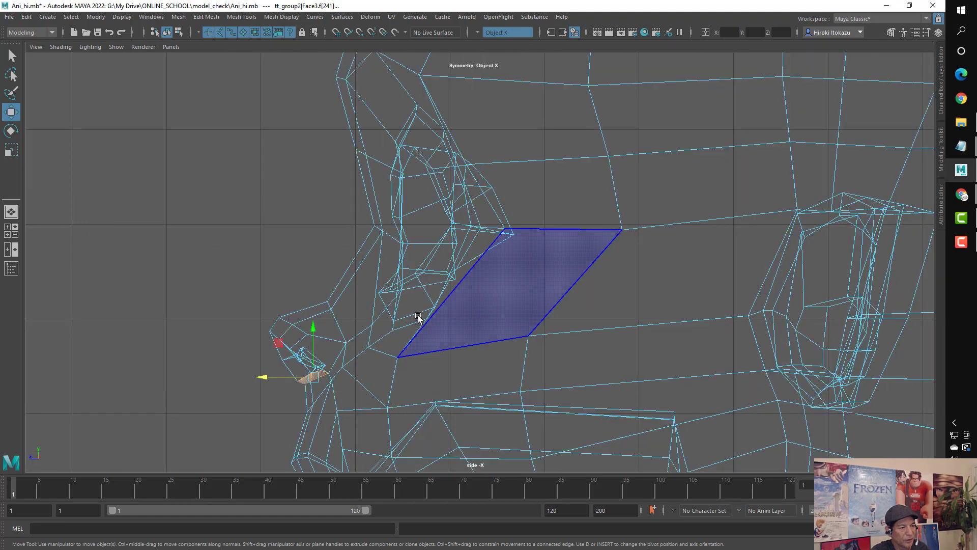
{"action": "mouse_move", "coordinate": [418, 321]}
{"action": "right_mouse_down", "text": "alt"}
{"action": "mouse_move", "coordinate": [584, 371]}
{"action": "mouse_move", "coordinate": [659, 296]}
{"action": "mouse_move", "coordinate": [526, 359]}
{"action": "mouse_move", "coordinate": [519, 295]}
{"action": "right_mouse_up", "text": "alt"}
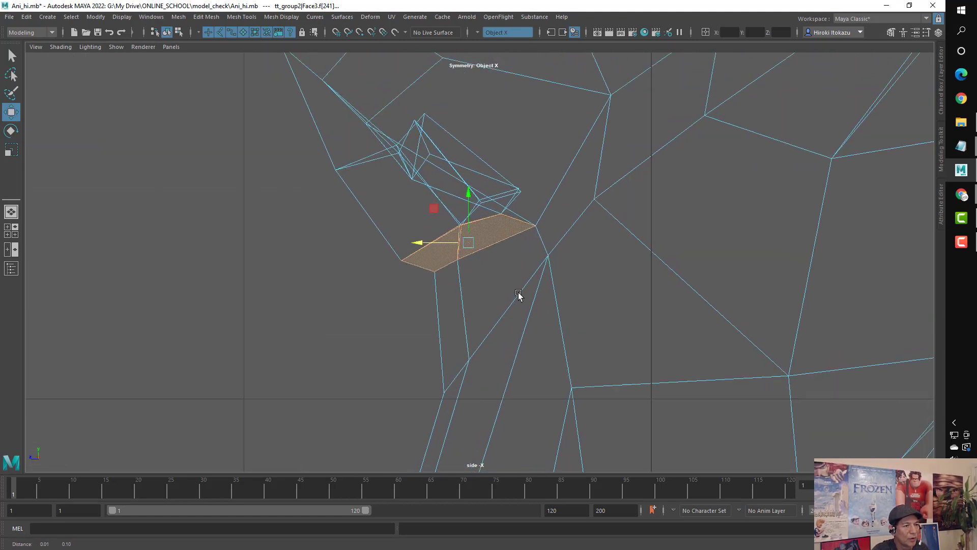
{"action": "right_click_drag", "start_coordinate": [393, 236], "coordinate": [343, 240]}
{"action": "left_click", "coordinate": [411, 273]}
{"action": "left_click_drag", "start_coordinate": [411, 285], "coordinate": [409, 276]}
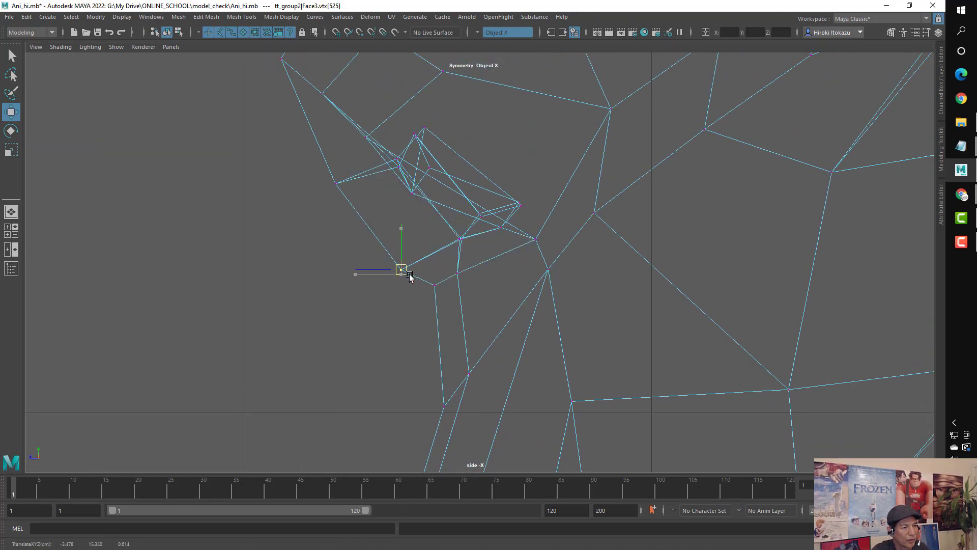
{"action": "left_click_drag", "start_coordinate": [467, 253], "coordinate": [466, 252]}
{"action": "left_click_drag", "start_coordinate": [461, 239], "coordinate": [465, 247]}
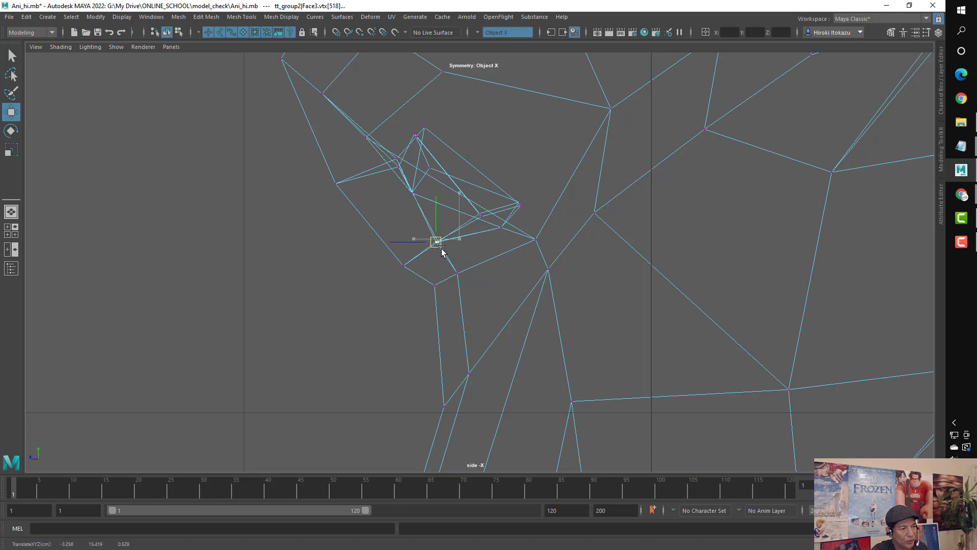
{"action": "key", "text": "5"}
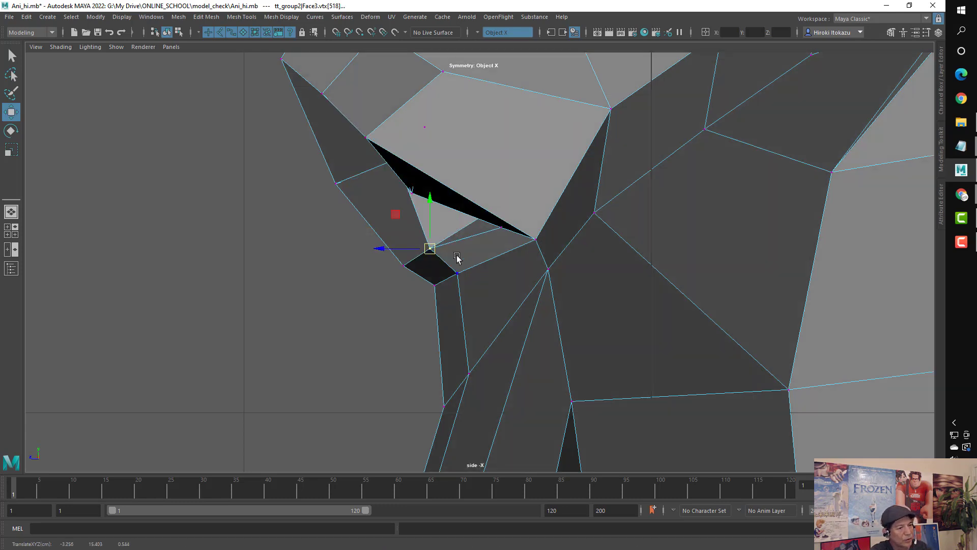
- Pull the nostril vertex up, adjust the edge below the wing, and preview smoothed
{"action": "mouse_move", "coordinate": [470, 251]}
{"action": "right_mouse_down"}
{"action": "mouse_move", "coordinate": [467, 259]}
{"action": "mouse_move", "coordinate": [436, 245]}
{"action": "right_mouse_up"}
{"action": "left_click", "coordinate": [467, 258]}
{"action": "scroll", "coordinate": [473, 273], "scroll_direction": "up", "scroll_amount": 1}
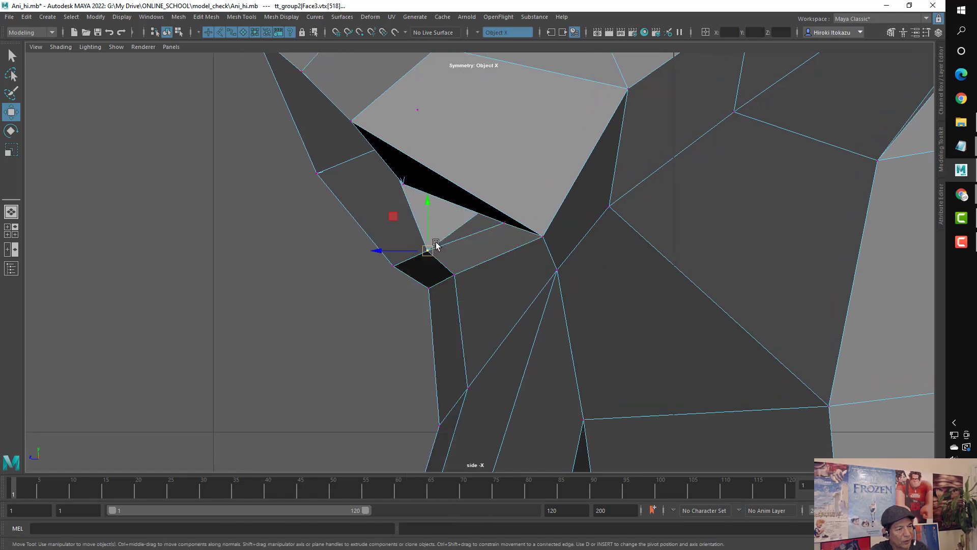
{"action": "left_click_drag", "start_coordinate": [427, 252], "coordinate": [427, 254]}
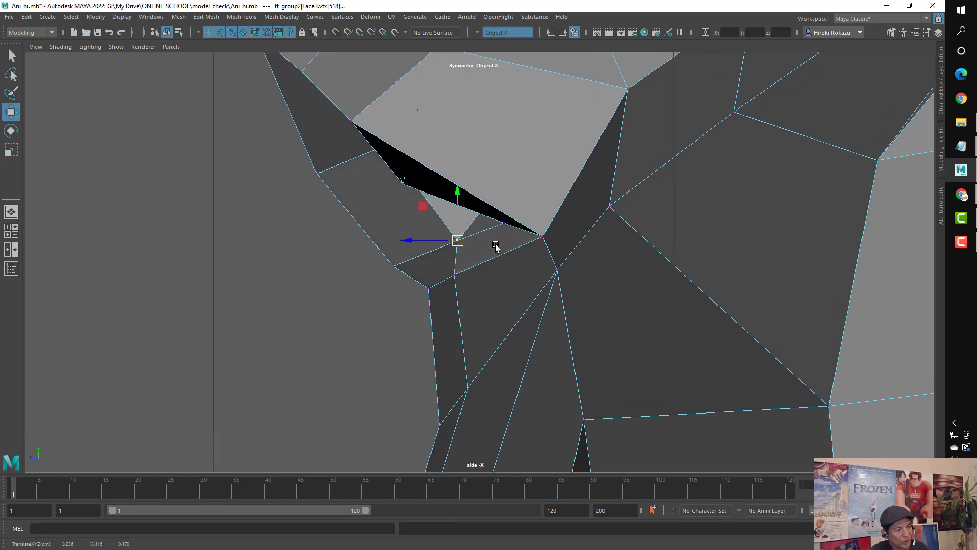
{"action": "right_click_drag", "start_coordinate": [495, 246], "coordinate": [494, 220]}
{"action": "left_click", "coordinate": [470, 226]}
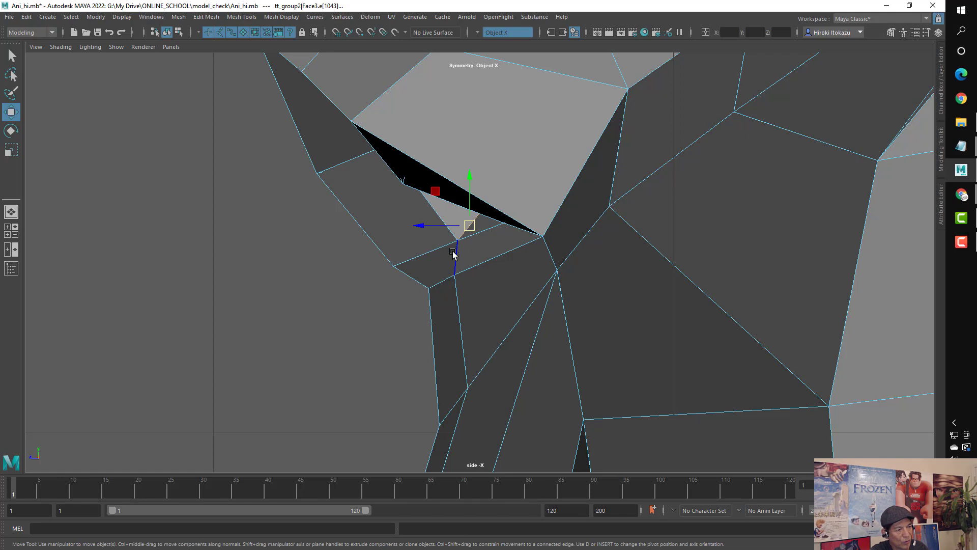
{"action": "scroll", "coordinate": [430, 248], "scroll_direction": "down", "scroll_amount": 3}
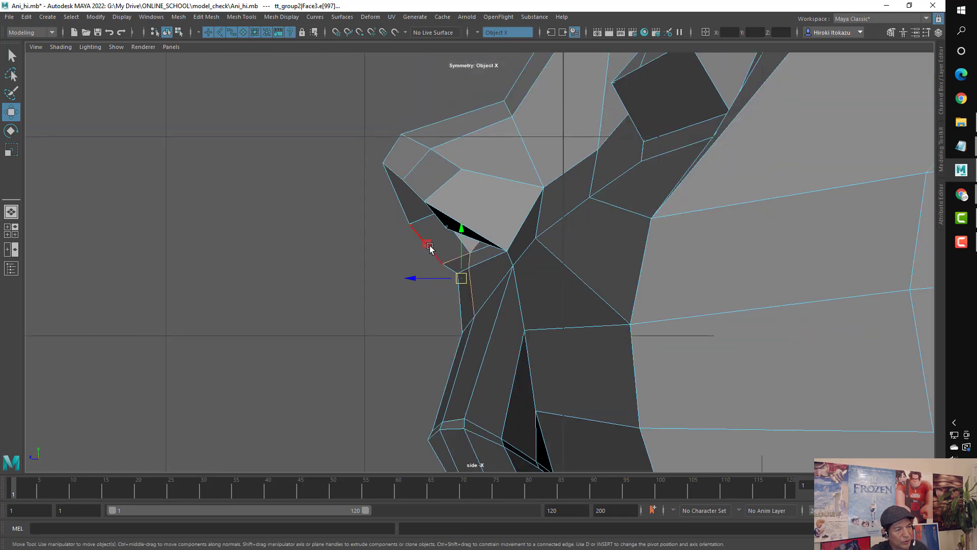
{"action": "mouse_move", "coordinate": [527, 265]}
{"action": "left_mouse_down", "text": "alt"}
{"action": "mouse_move", "coordinate": [556, 185]}
{"action": "mouse_move", "coordinate": [526, 190]}
{"action": "mouse_move", "coordinate": [549, 214]}
{"action": "mouse_move", "coordinate": [479, 253]}
{"action": "mouse_move", "coordinate": [497, 257]}
{"action": "left_mouse_up", "text": "alt"}
{"action": "key", "text": "3"}
{"action": "right_click_drag", "start_coordinate": [491, 216], "coordinate": [540, 188]}
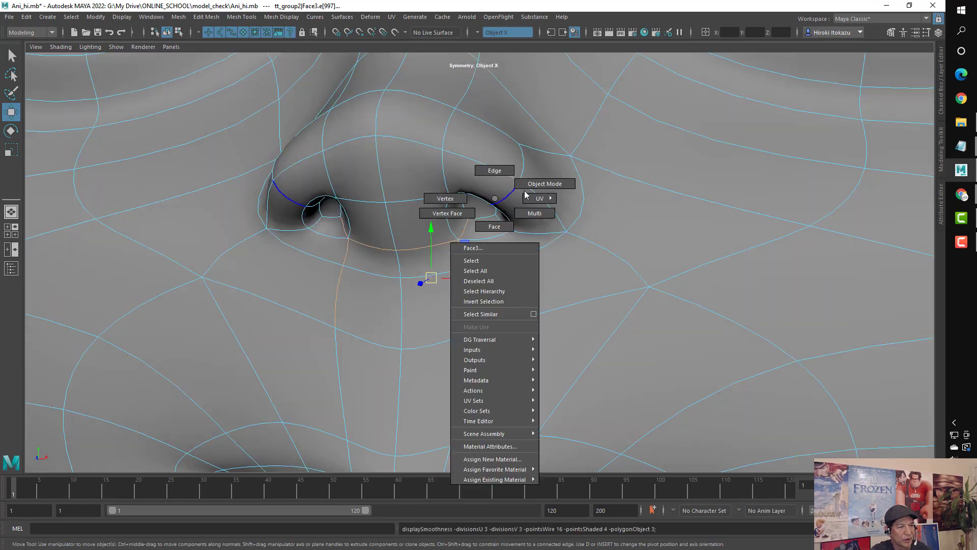
{"action": "scroll", "coordinate": [413, 217], "scroll_direction": "down", "scroll_amount": 3}
{"action": "scroll", "coordinate": [413, 216], "scroll_direction": "down", "scroll_amount": 2}
{"action": "left_click", "coordinate": [827, 406]}
{"action": "scroll", "coordinate": [526, 325], "scroll_direction": "up", "scroll_amount": 3}
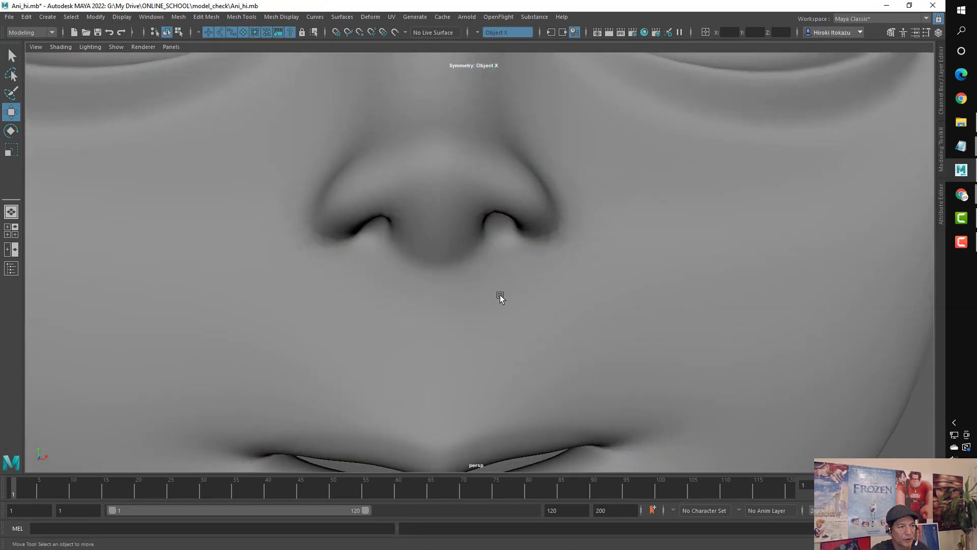
{"action": "scroll", "coordinate": [497, 295], "scroll_direction": "up", "scroll_amount": 3}
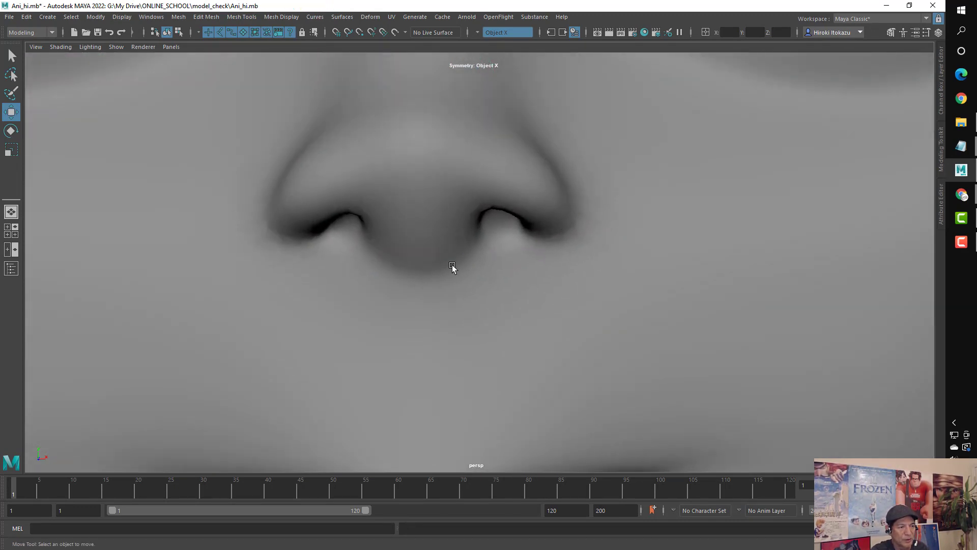
{"action": "left_click", "coordinate": [512, 250]}
{"action": "key", "text": "1"}
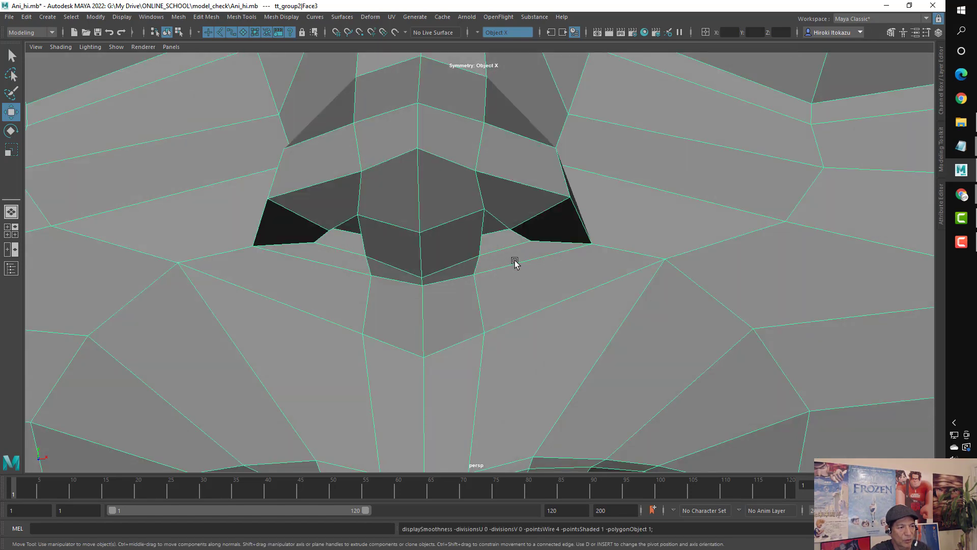
{"action": "mouse_move", "coordinate": [514, 262]}
{"action": "left_mouse_down", "text": "alt"}
{"action": "mouse_move", "coordinate": [451, 262]}
{"action": "mouse_move", "coordinate": [434, 237]}
{"action": "mouse_move", "coordinate": [385, 255]}
{"action": "mouse_move", "coordinate": [469, 266]}
{"action": "mouse_move", "coordinate": [478, 258]}
{"action": "mouse_move", "coordinate": [402, 255]}
{"action": "mouse_move", "coordinate": [443, 255]}
{"action": "left_mouse_up", "text": "alt"}
{"action": "right_click", "coordinate": [434, 237]}
{"action": "left_click", "coordinate": [408, 229]}
{"action": "left_click", "coordinate": [403, 244]}
{"action": "right_click_drag", "start_coordinate": [443, 255], "coordinate": [418, 226]}
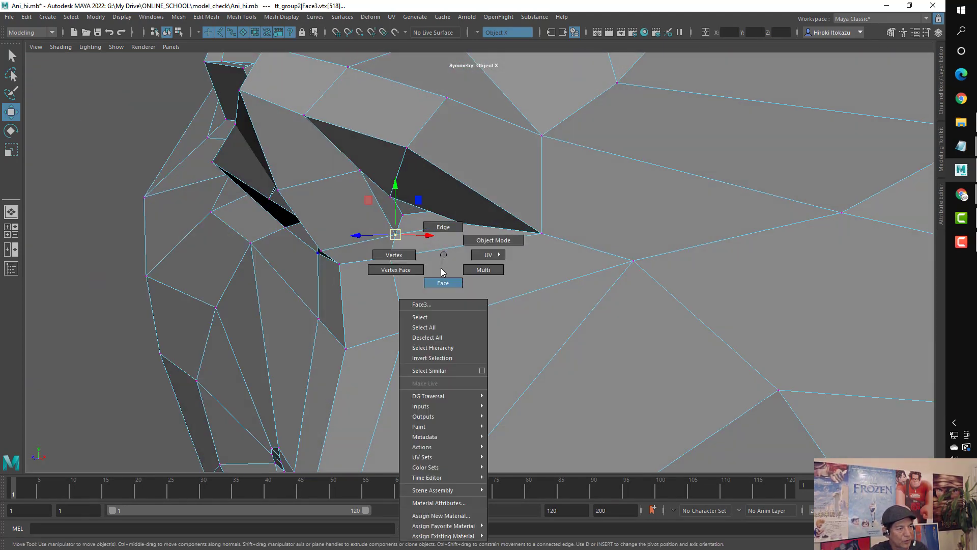
{"action": "left_click", "coordinate": [418, 226]}
{"action": "mouse_move", "coordinate": [414, 239]}
{"action": "left_mouse_down", "text": "alt"}
{"action": "mouse_move", "coordinate": [444, 290]}
{"action": "mouse_move", "coordinate": [469, 284]}
{"action": "mouse_move", "coordinate": [445, 278]}
{"action": "left_mouse_up", "text": "alt"}
{"action": "key", "text": "3"}
{"action": "scroll", "coordinate": [509, 285], "scroll_direction": "down", "scroll_amount": 5}
{"action": "left_click_drag", "start_coordinate": [600, 295], "coordinate": [514, 258], "text": "alt"}
{"action": "right_click_drag", "start_coordinate": [515, 244], "coordinate": [432, 247]}
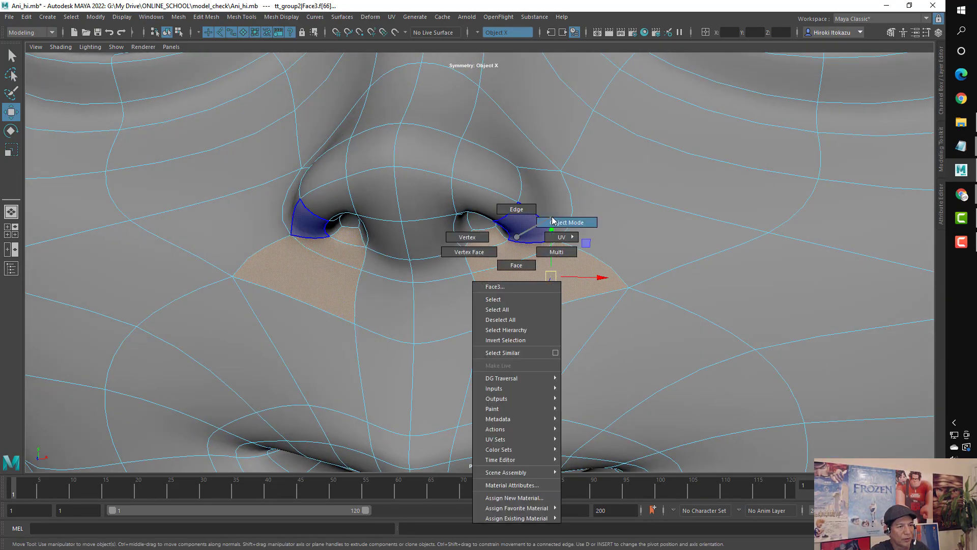
{"action": "scroll", "coordinate": [448, 264], "scroll_direction": "down", "scroll_amount": 2}
{"action": "scroll", "coordinate": [494, 246], "scroll_direction": "up", "scroll_amount": 4}
{"action": "mouse_move", "coordinate": [493, 246]}
{"action": "left_mouse_down", "text": "alt"}
{"action": "mouse_move", "coordinate": [496, 231]}
{"action": "mouse_move", "coordinate": [520, 237]}
{"action": "left_mouse_up", "text": "alt"}
{"action": "mouse_move", "coordinate": [520, 237]}
{"action": "right_mouse_down", "text": "alt"}
{"action": "mouse_move", "coordinate": [468, 268]}
{"action": "mouse_move", "coordinate": [537, 305]}
{"action": "mouse_move", "coordinate": [591, 306]}
{"action": "mouse_move", "coordinate": [536, 301]}
{"action": "right_mouse_up", "text": "alt"}
{"action": "left_click", "coordinate": [535, 342]}
{"action": "key", "text": "1"}
- Select the edges at the mouth corner
{"action": "scroll", "coordinate": [529, 317], "scroll_direction": "down", "scroll_amount": 1}
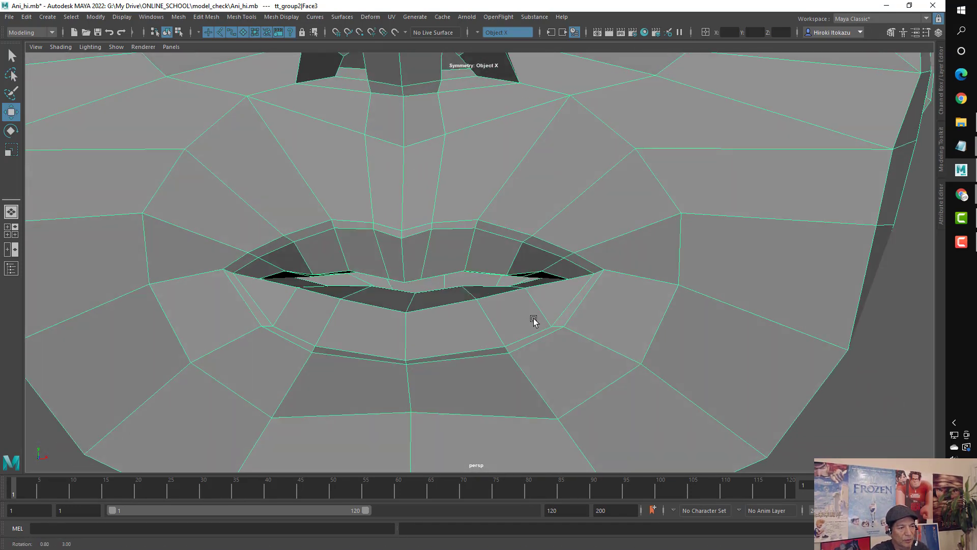
{"action": "scroll", "coordinate": [566, 332], "scroll_direction": "up", "scroll_amount": 2}
{"action": "scroll", "coordinate": [447, 290], "scroll_direction": "up", "scroll_amount": 2}
{"action": "scroll", "coordinate": [422, 262], "scroll_direction": "up", "scroll_amount": 2}
{"action": "right_click", "coordinate": [423, 259]}
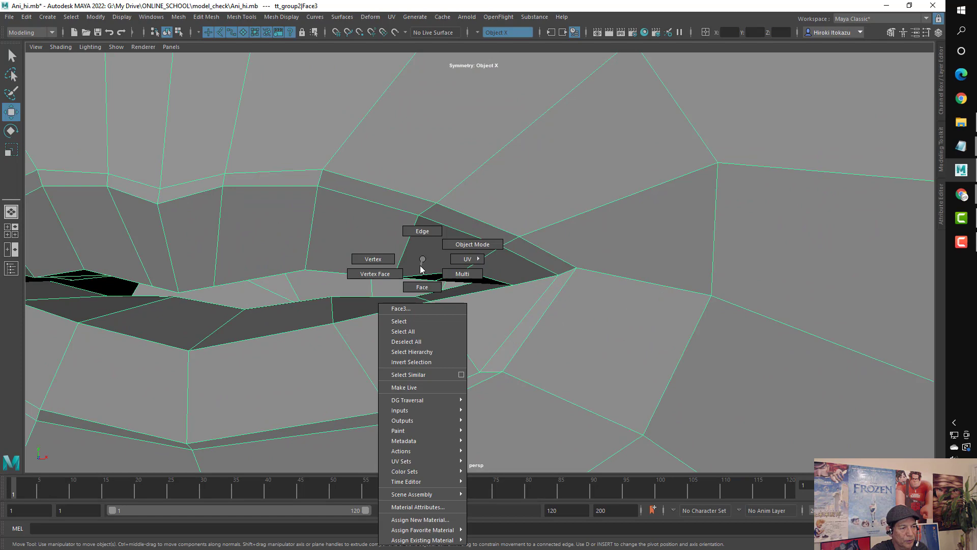
{"action": "left_click", "coordinate": [422, 286]}
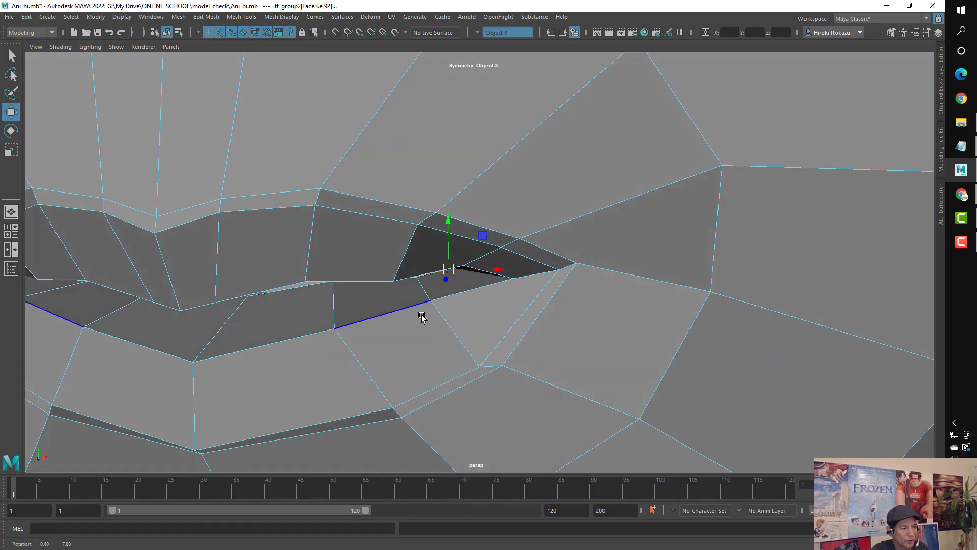
{"action": "left_click", "coordinate": [421, 308]}
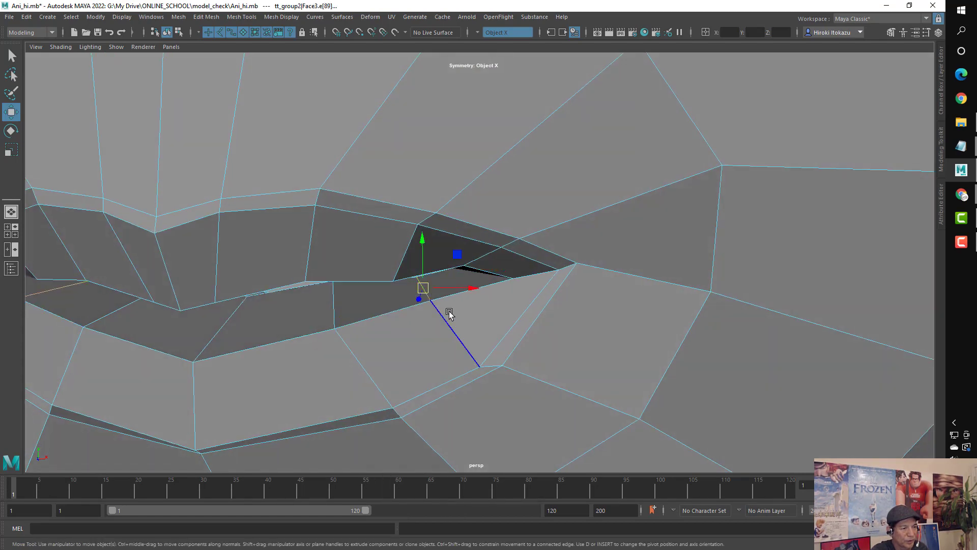
- Lower the lower-lip edge loop and the lip-corner edge slightly
{"action": "mouse_move", "coordinate": [428, 268]}
{"action": "left_mouse_down", "text": "alt"}
{"action": "mouse_move", "coordinate": [427, 306]}
{"action": "mouse_move", "coordinate": [382, 319]}
{"action": "left_mouse_up", "text": "alt"}
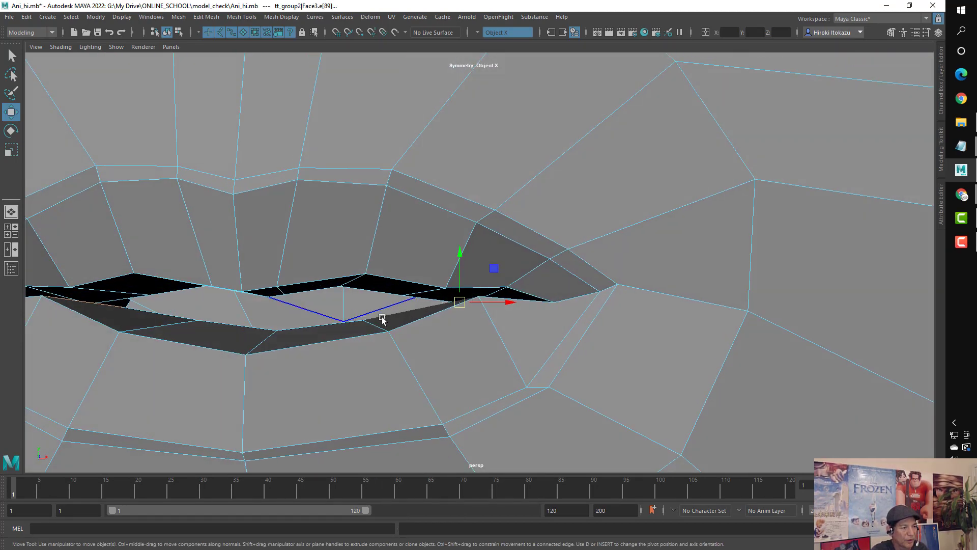
{"action": "scroll", "coordinate": [376, 322], "scroll_direction": "down", "scroll_amount": 5}
{"action": "left_click_drag", "start_coordinate": [324, 302], "coordinate": [389, 284], "text": "alt"}
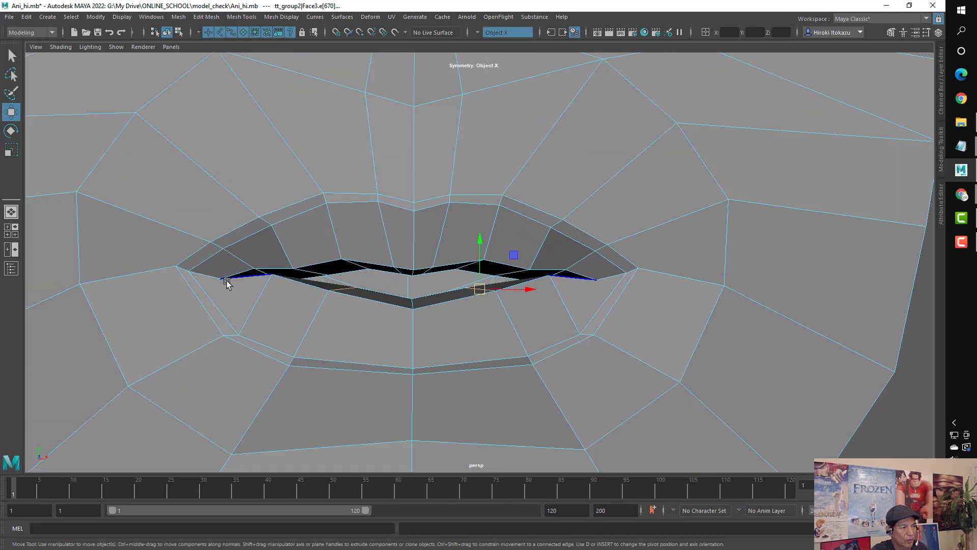
{"action": "left_click", "coordinate": [342, 293]}
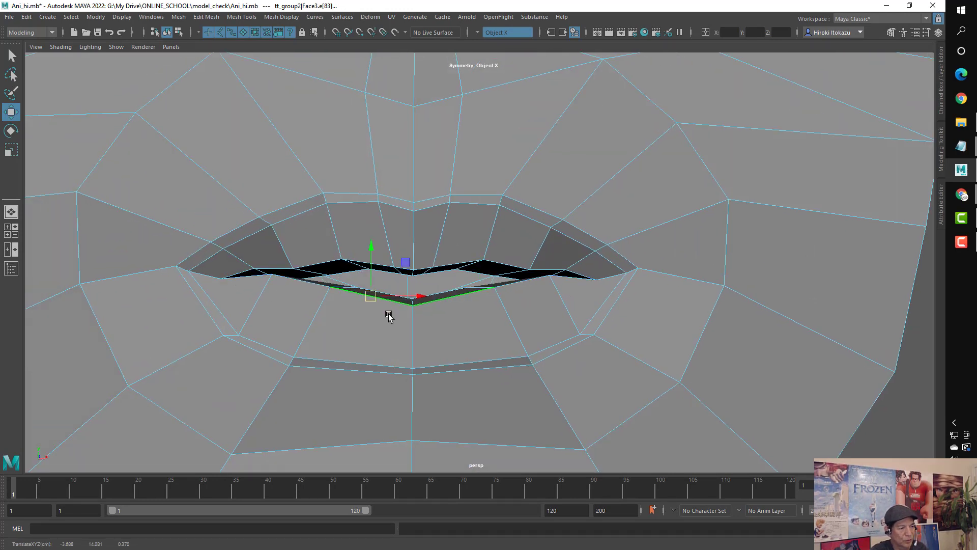
{"action": "middle_click_drag", "start_coordinate": [389, 316], "coordinate": [467, 331]}
{"action": "left_click_drag", "start_coordinate": [359, 289], "coordinate": [485, 314], "text": "alt"}
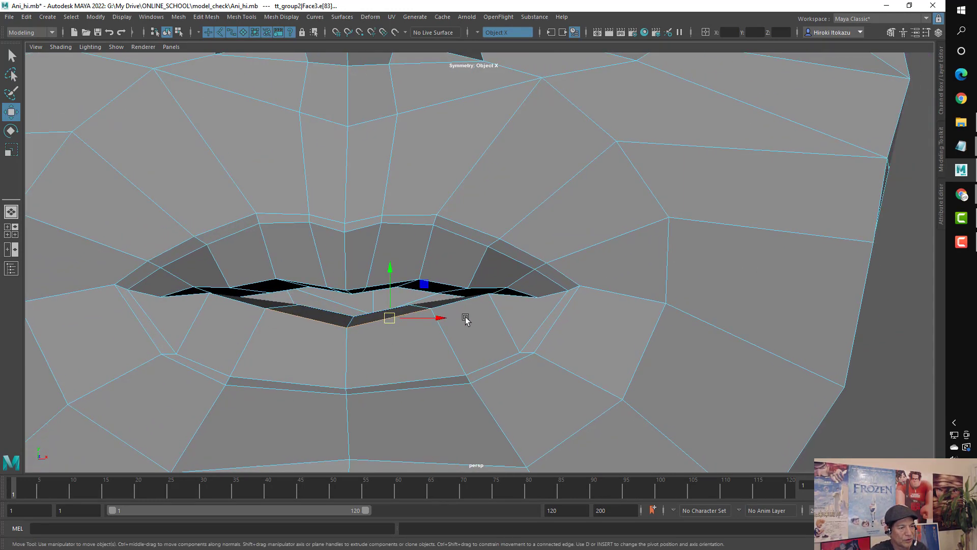
{"action": "scroll", "coordinate": [535, 311], "scroll_direction": "up", "scroll_amount": 3}
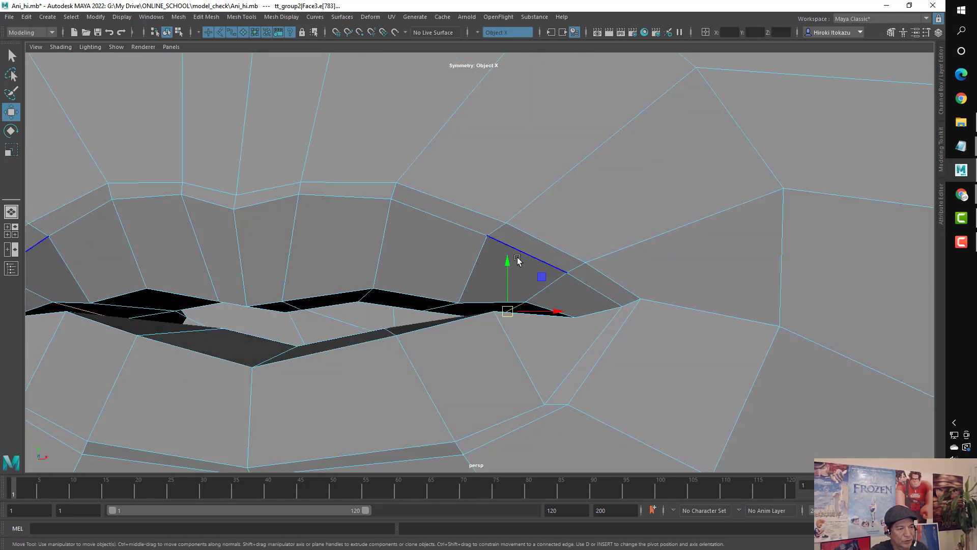
{"action": "middle_click_drag", "start_coordinate": [518, 259], "coordinate": [515, 274]}
- Adjust further lip edges around the mouth corner from several angles
{"action": "left_click", "coordinate": [447, 316]}
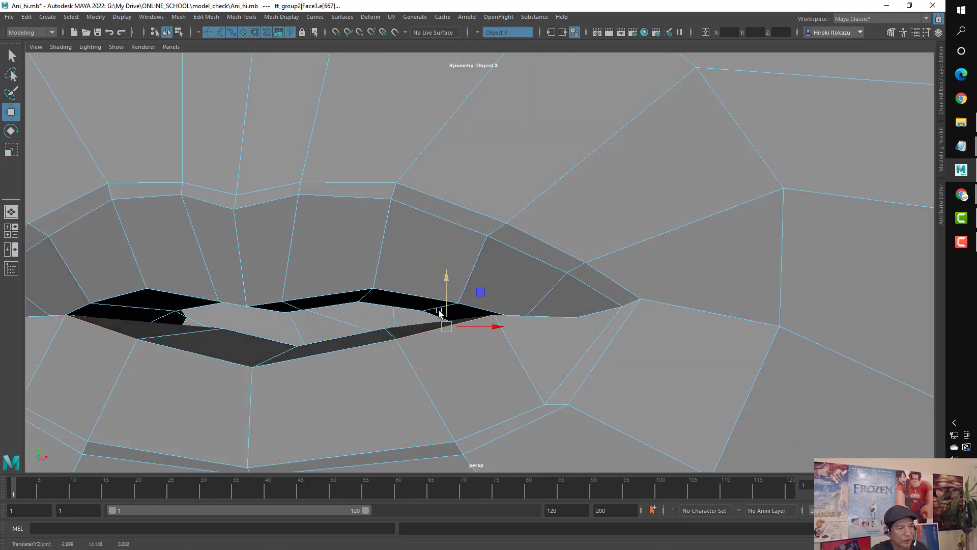
{"action": "middle_click_drag", "start_coordinate": [441, 313], "coordinate": [436, 307]}
{"action": "left_click", "coordinate": [436, 308]}
{"action": "mouse_move", "coordinate": [436, 307]}
{"action": "left_mouse_down", "text": "alt"}
{"action": "mouse_move", "coordinate": [314, 308]}
{"action": "mouse_move", "coordinate": [283, 288]}
{"action": "mouse_move", "coordinate": [320, 304]}
{"action": "mouse_move", "coordinate": [279, 299]}
{"action": "left_mouse_up", "text": "alt"}
{"action": "left_click", "coordinate": [381, 300]}
{"action": "left_click", "coordinate": [349, 303], "text": "shift"}
{"action": "left_click", "coordinate": [314, 308]}
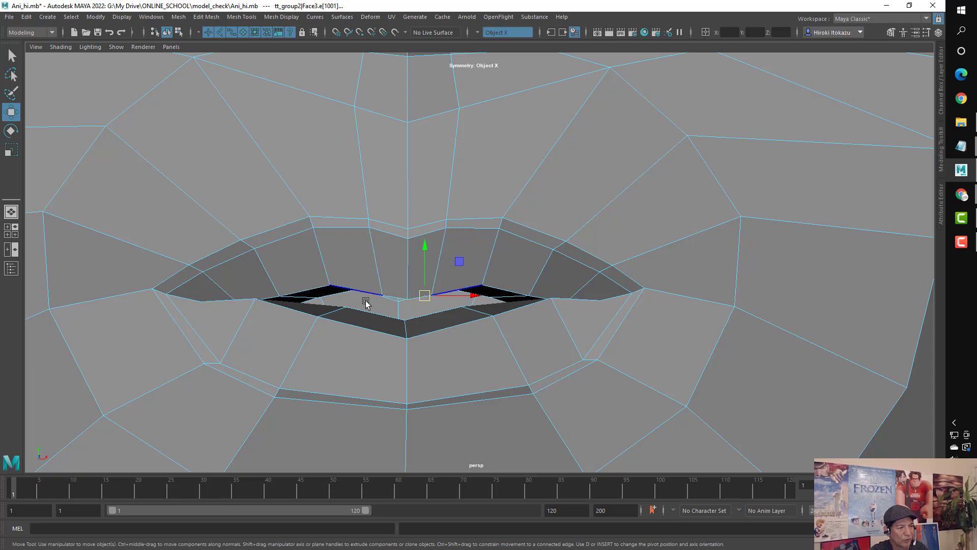
{"action": "mouse_move", "coordinate": [366, 302]}
{"action": "left_mouse_down", "text": "alt"}
{"action": "mouse_move", "coordinate": [387, 321]}
{"action": "mouse_move", "coordinate": [589, 334]}
{"action": "left_mouse_up", "text": "alt"}
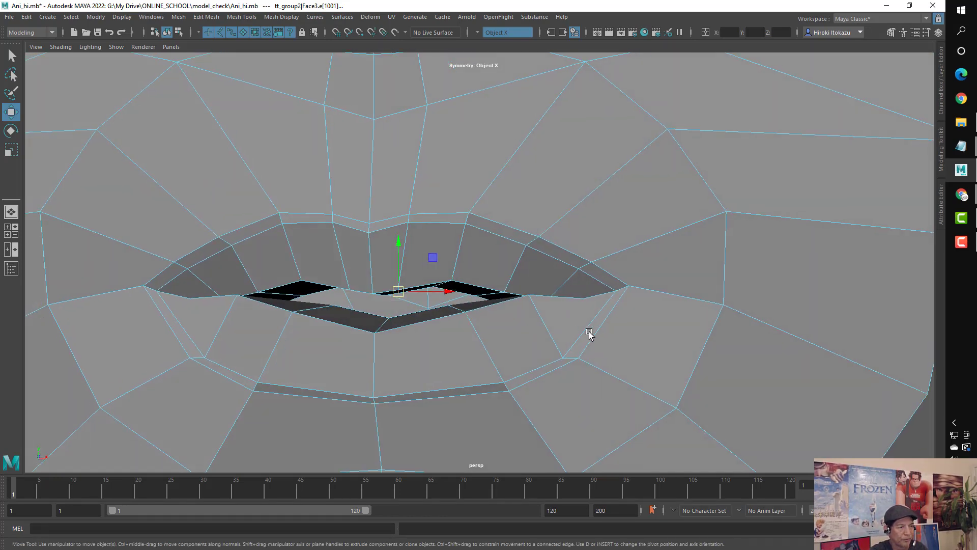
{"action": "scroll", "coordinate": [585, 336], "scroll_direction": "down", "scroll_amount": 2}
- Check the smoothed lips, then show the low-poly vertices in a maximized side profile
{"action": "key", "text": "3"}
{"action": "right_click_drag", "start_coordinate": [578, 334], "coordinate": [480, 301], "text": "alt"}
{"action": "left_click_drag", "start_coordinate": [480, 301], "coordinate": [421, 307], "text": "alt"}
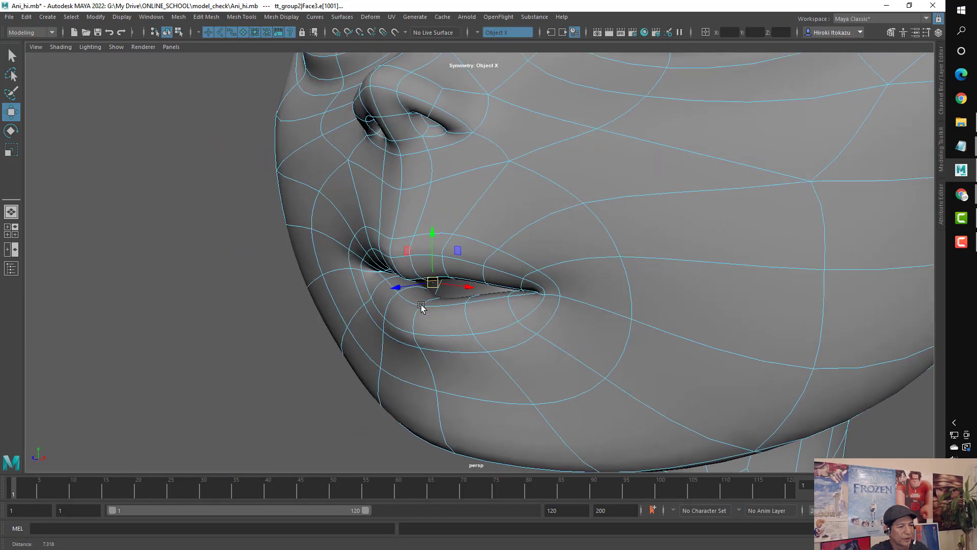
{"action": "key", "text": "1"}
{"action": "mouse_move", "coordinate": [517, 316]}
{"action": "left_mouse_down", "text": "alt"}
{"action": "mouse_move", "coordinate": [432, 284]}
{"action": "mouse_move", "coordinate": [463, 305]}
{"action": "left_mouse_up", "text": "alt"}
{"action": "right_click", "coordinate": [389, 265]}
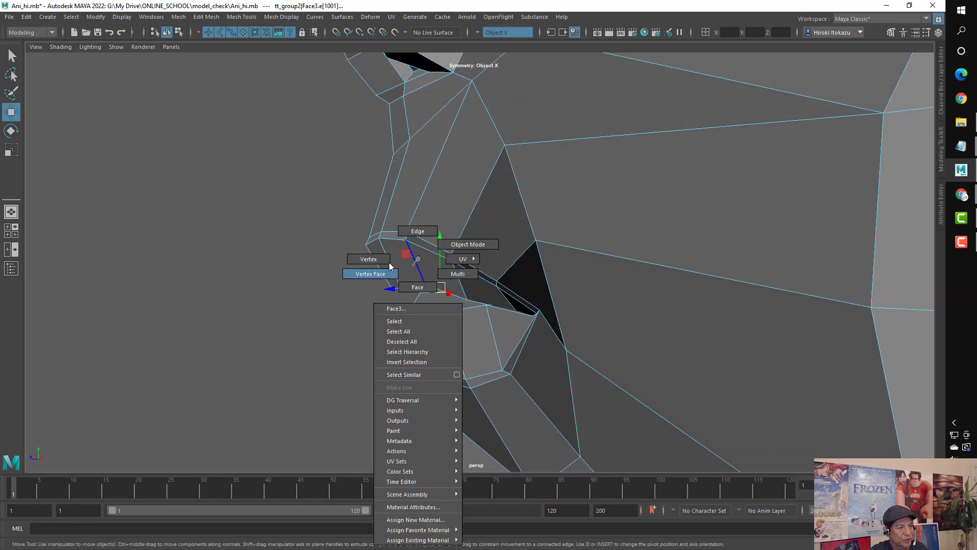
{"action": "left_click", "coordinate": [377, 259]}
{"action": "key", "text": "space"}
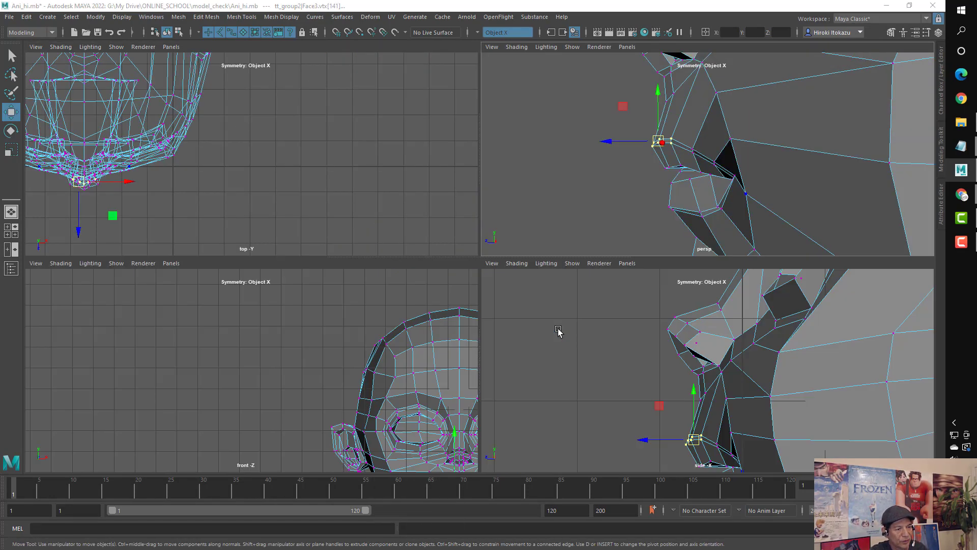
{"action": "key", "text": "space"}
{"action": "middle_click_drag", "start_coordinate": [533, 323], "coordinate": [514, 287], "text": "alt"}
{"action": "scroll", "coordinate": [422, 308], "scroll_direction": "up", "scroll_amount": 1}
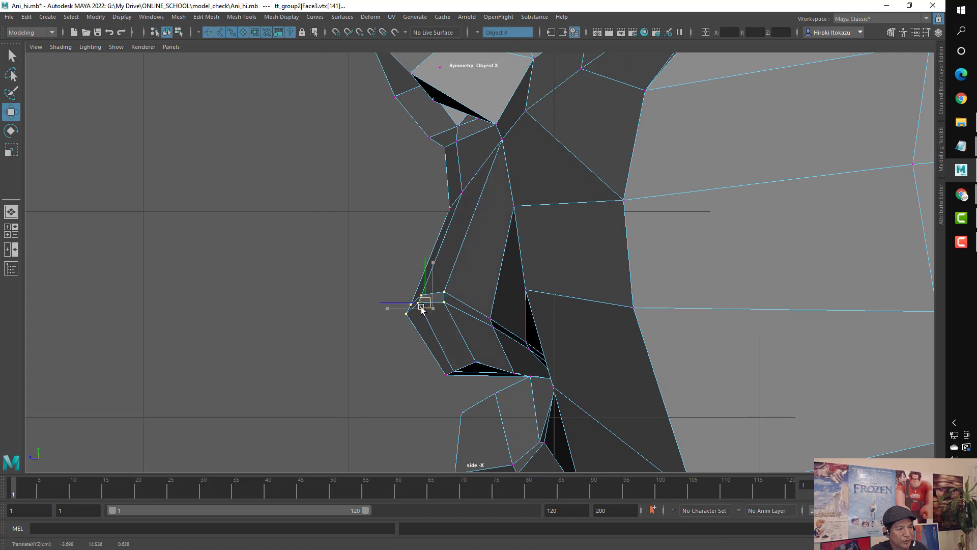
- Select the front and lower nose vertices and frame the nose in the low-poly cage
{"action": "key", "text": "3"}
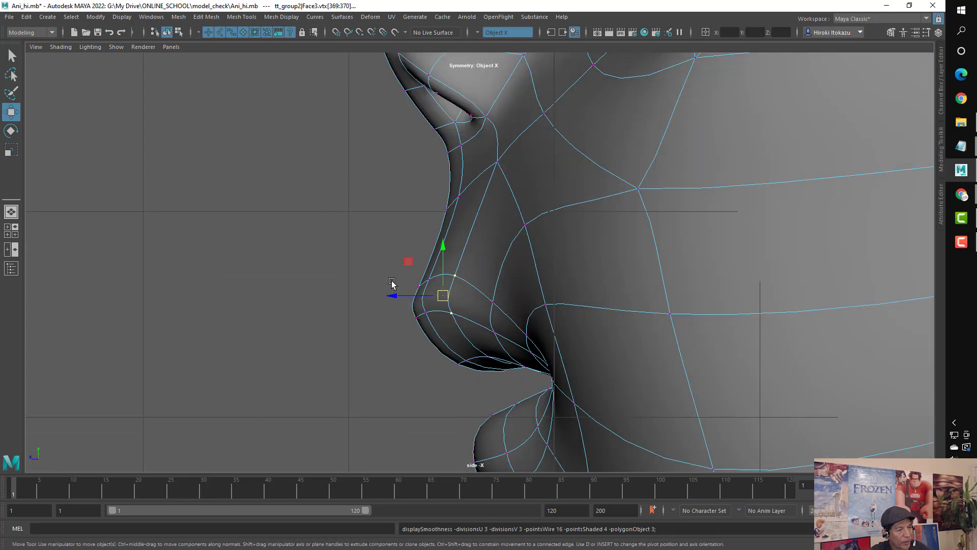
{"action": "left_click_drag", "start_coordinate": [430, 322], "coordinate": [422, 309]}
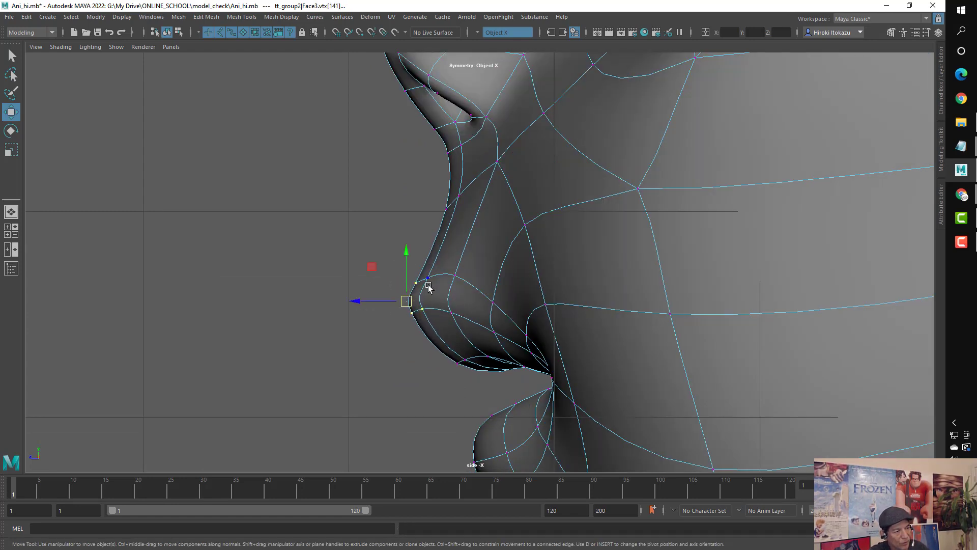
{"action": "left_click", "coordinate": [459, 372]}
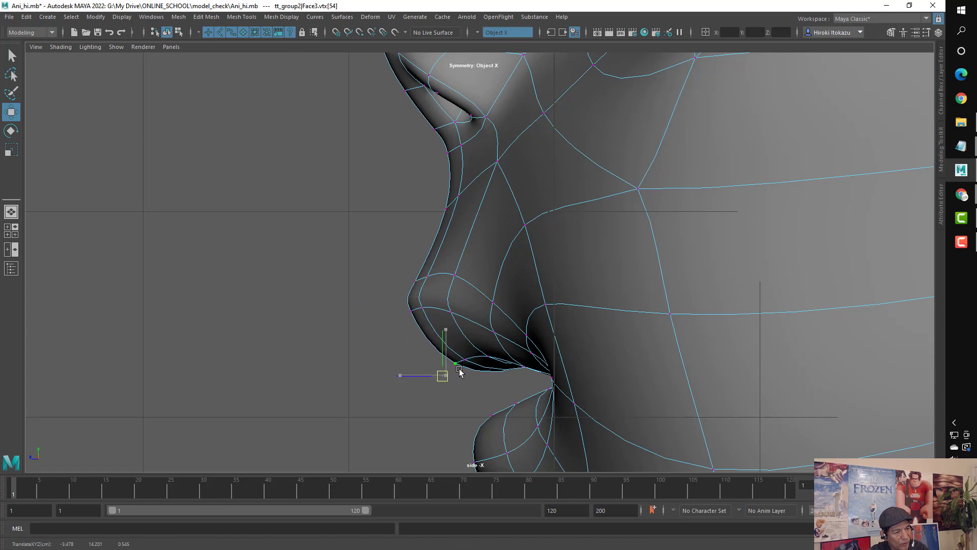
{"action": "scroll", "coordinate": [444, 372], "scroll_direction": "down", "scroll_amount": 2}
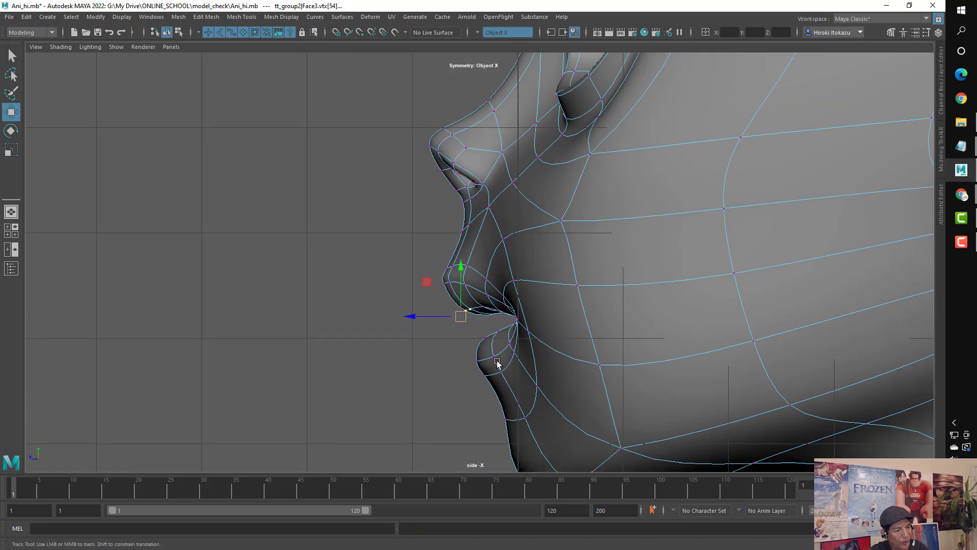
{"action": "middle_click_drag", "start_coordinate": [443, 371], "coordinate": [527, 397], "text": "alt"}
{"action": "key", "text": "1"}
{"action": "middle_click_drag", "start_coordinate": [458, 371], "coordinate": [418, 349], "text": "alt"}
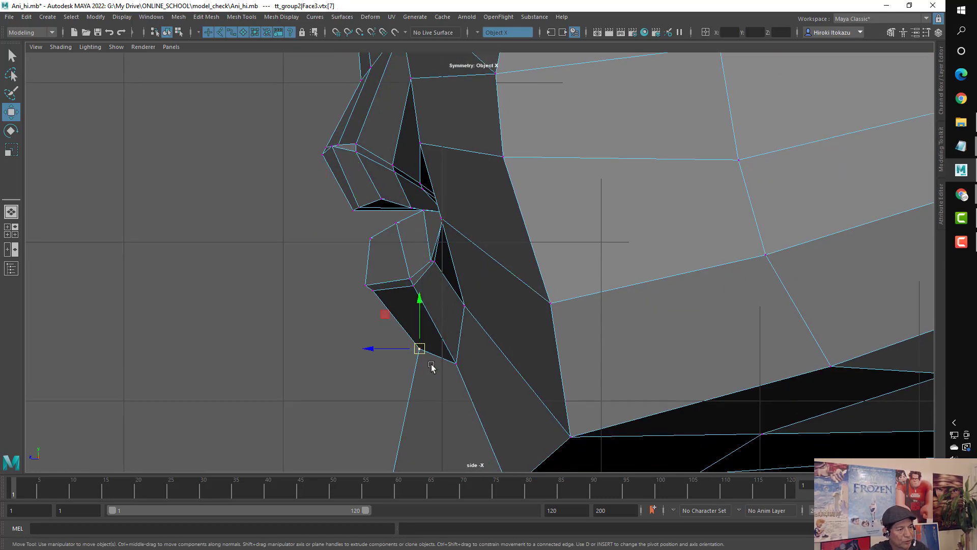
- Lift and push forward the nose-tip vertices, pull the underside down and back, then check in smooth preview
{"action": "left_click_drag", "start_coordinate": [419, 352], "coordinate": [423, 345]}
{"action": "left_click_drag", "start_coordinate": [366, 285], "coordinate": [377, 313]}
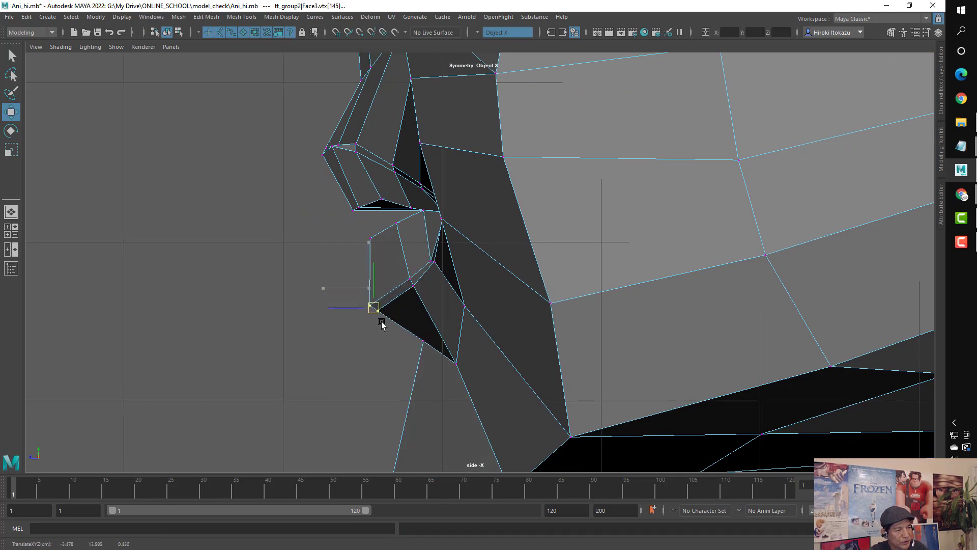
{"action": "left_click_drag", "start_coordinate": [453, 360], "coordinate": [455, 349]}
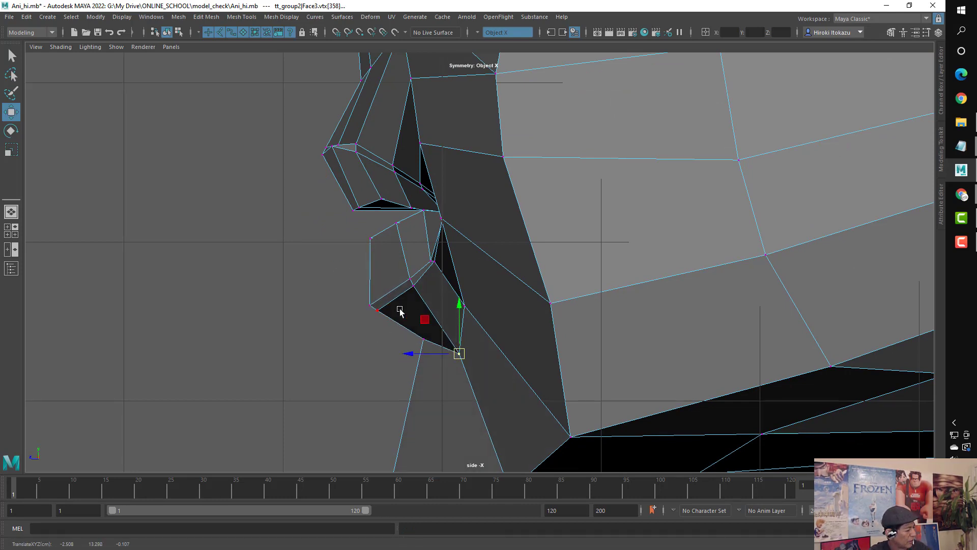
{"action": "key", "text": "3"}
{"action": "left_click_drag", "start_coordinate": [401, 320], "coordinate": [394, 328]}
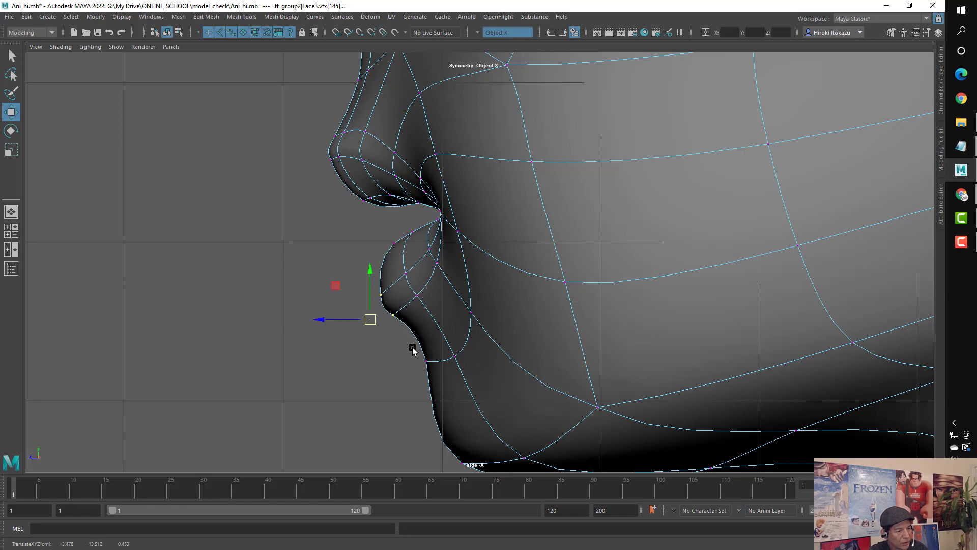
{"action": "left_click", "coordinate": [426, 360]}
{"action": "scroll", "coordinate": [383, 297], "scroll_direction": "up", "scroll_amount": 1}
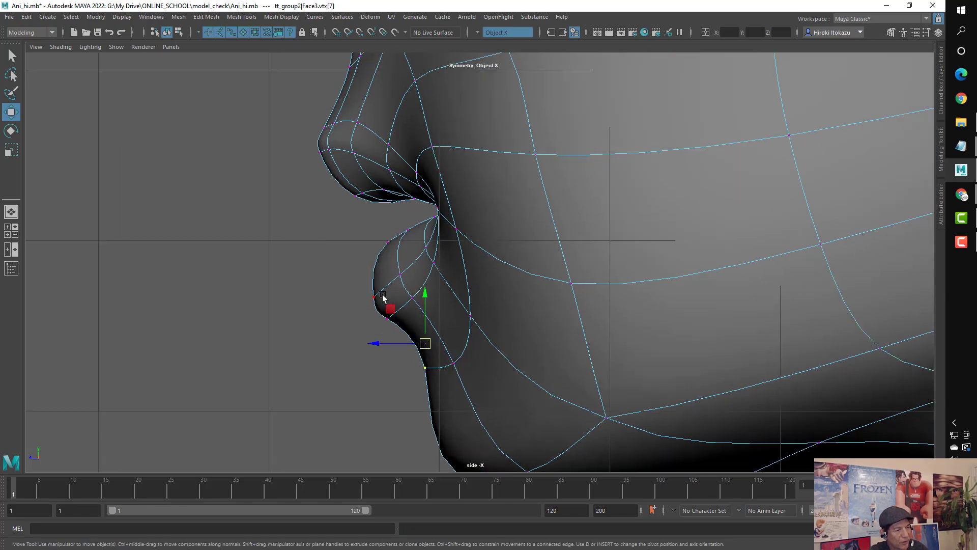
{"action": "scroll", "coordinate": [471, 278], "scroll_direction": "down", "scroll_amount": 4}
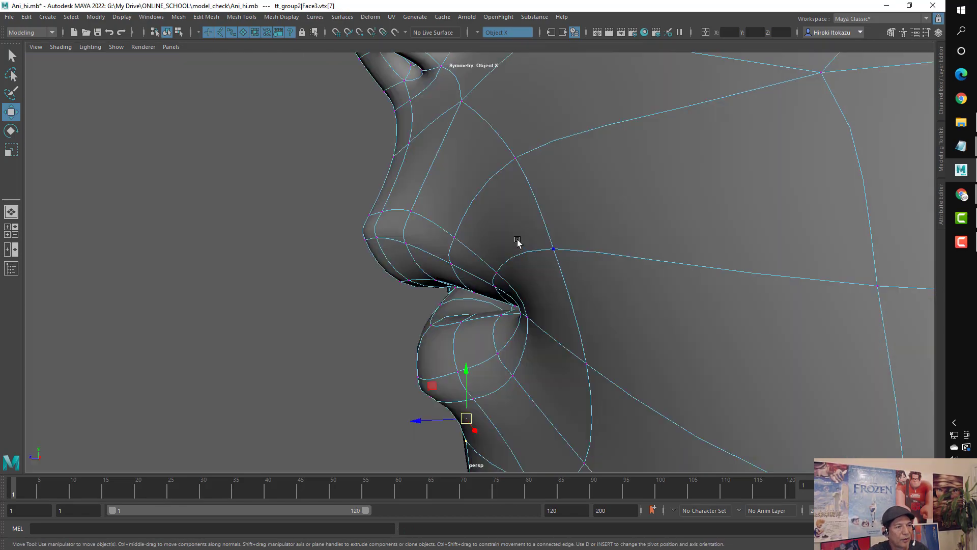
{"action": "mouse_move", "coordinate": [580, 170]}
{"action": "left_mouse_down", "text": "alt"}
{"action": "mouse_move", "coordinate": [561, 264]}
{"action": "mouse_move", "coordinate": [574, 235]}
{"action": "mouse_move", "coordinate": [589, 251]}
{"action": "mouse_move", "coordinate": [545, 249]}
{"action": "mouse_move", "coordinate": [598, 270]}
{"action": "mouse_move", "coordinate": [587, 258]}
{"action": "mouse_move", "coordinate": [589, 273]}
{"action": "left_mouse_up", "text": "alt"}
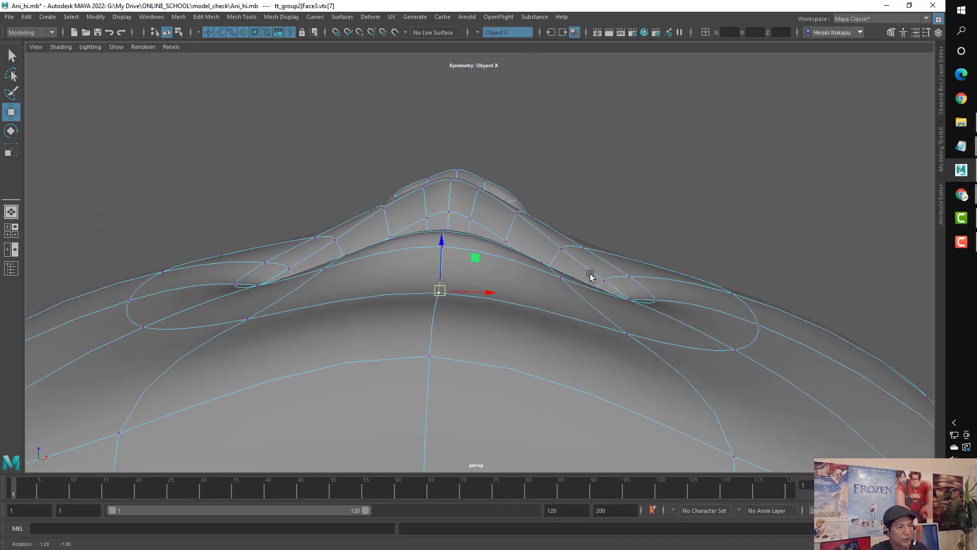
- Select the centre upper-lip faces along the lip strip, checking them from below
{"action": "right_click", "coordinate": [516, 254]}
{"action": "left_click", "coordinate": [527, 275]}
{"action": "left_click_drag", "start_coordinate": [527, 275], "coordinate": [444, 326], "text": "alt"}
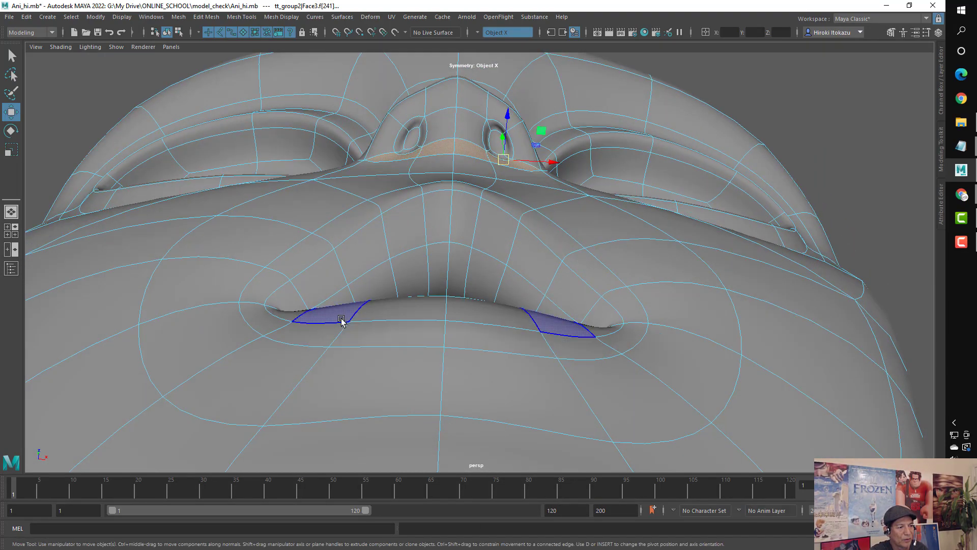
{"action": "left_click", "coordinate": [375, 316]}
{"action": "mouse_move", "coordinate": [375, 316]}
{"action": "left_mouse_down", "text": "alt"}
{"action": "mouse_move", "coordinate": [469, 309]}
{"action": "mouse_move", "coordinate": [377, 273]}
{"action": "left_mouse_up", "text": "alt"}
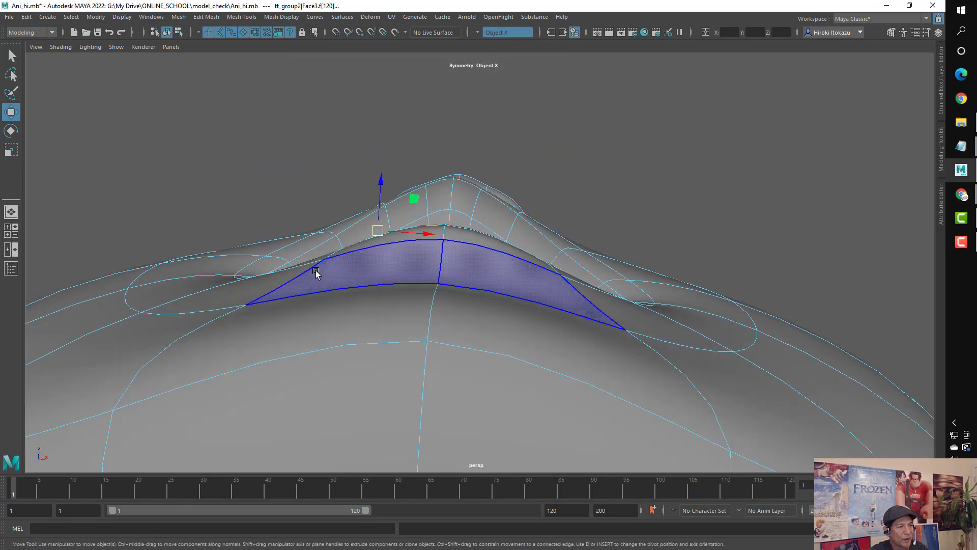
{"action": "left_click", "coordinate": [310, 265]}
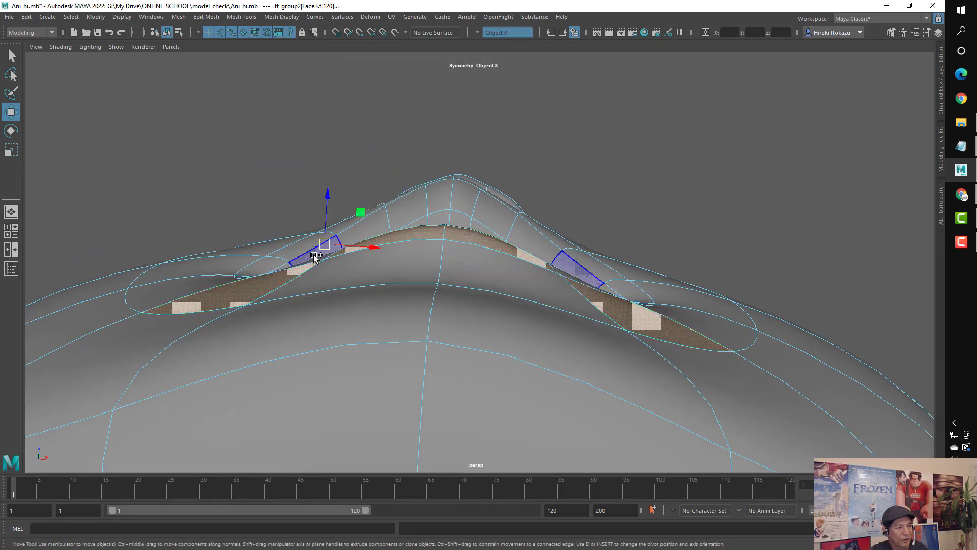
{"action": "left_click_drag", "start_coordinate": [355, 301], "coordinate": [333, 318], "text": "alt"}
{"action": "left_click", "coordinate": [469, 321], "text": "shift"}
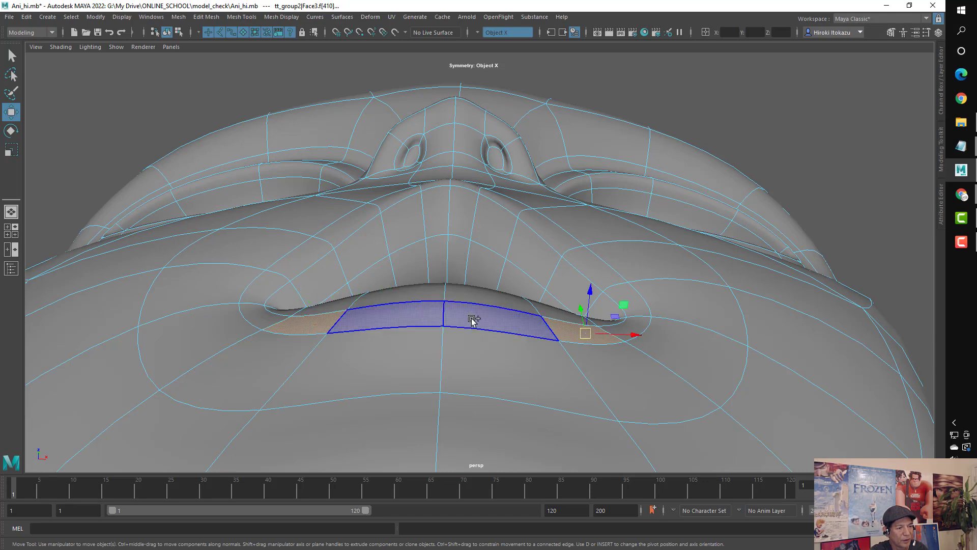
{"action": "left_click_drag", "start_coordinate": [469, 320], "coordinate": [589, 367], "text": "alt"}
{"action": "mouse_move", "coordinate": [462, 309]}
{"action": "left_mouse_down", "text": "alt"}
{"action": "mouse_move", "coordinate": [478, 327]}
{"action": "mouse_move", "coordinate": [304, 299]}
{"action": "left_mouse_up", "text": "alt"}
{"action": "mouse_move", "coordinate": [603, 313]}
{"action": "left_mouse_down", "text": "alt"}
{"action": "mouse_move", "coordinate": [547, 285]}
{"action": "mouse_move", "coordinate": [595, 300]}
{"action": "left_mouse_up", "text": "alt"}
{"action": "mouse_move", "coordinate": [352, 302]}
{"action": "left_mouse_down", "text": "alt"}
{"action": "mouse_move", "coordinate": [667, 340]}
{"action": "mouse_move", "coordinate": [591, 325]}
{"action": "left_mouse_up", "text": "alt"}
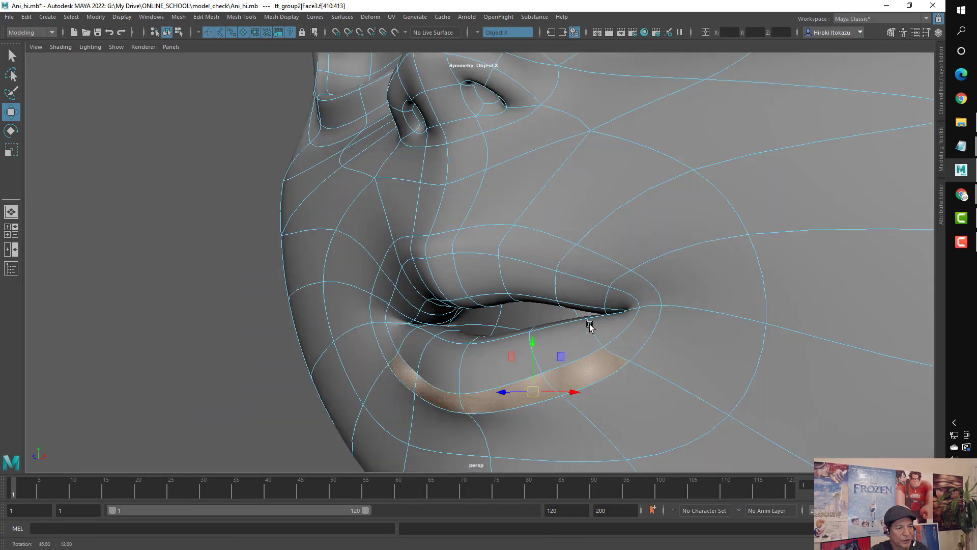
- Select and adjust the edges along the upper-lip ridge above the lip
{"action": "right_click", "coordinate": [598, 259]}
{"action": "right_click_drag", "start_coordinate": [587, 264], "coordinate": [553, 259]}
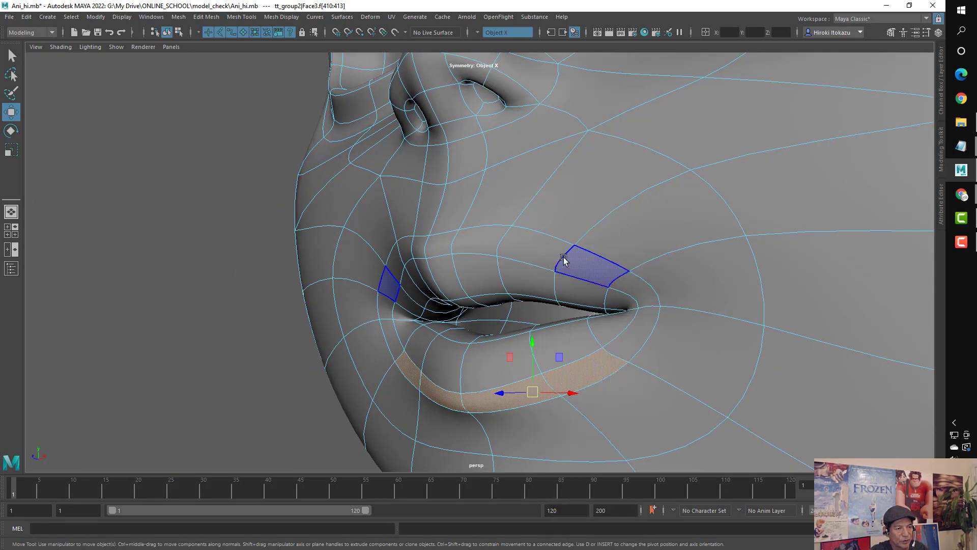
{"action": "left_click", "coordinate": [574, 245]}
{"action": "right_click_drag", "start_coordinate": [590, 229], "coordinate": [591, 199]}
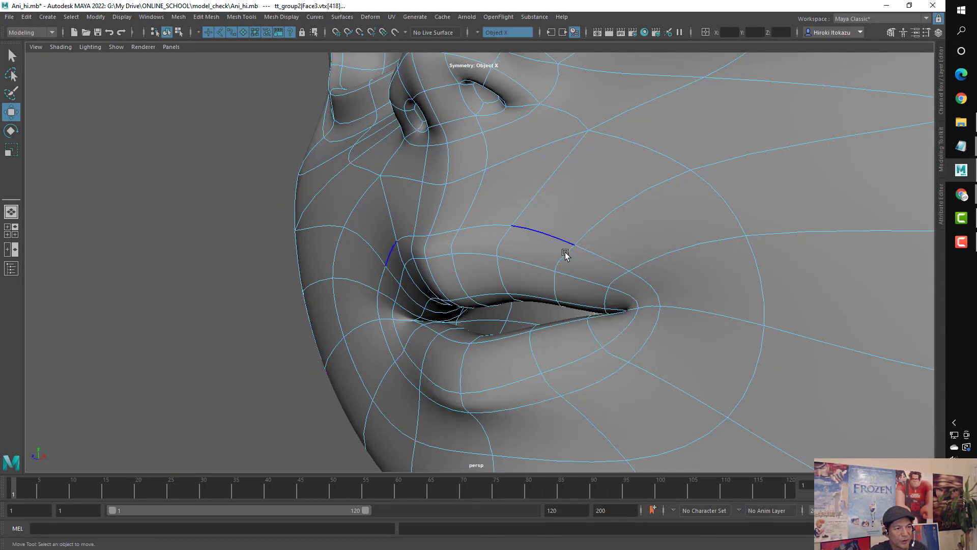
{"action": "left_click", "coordinate": [560, 244]}
{"action": "mouse_move", "coordinate": [565, 264]}
{"action": "left_mouse_down", "text": "alt"}
{"action": "mouse_move", "coordinate": [631, 270]}
{"action": "mouse_move", "coordinate": [576, 268]}
{"action": "left_mouse_up", "text": "alt"}
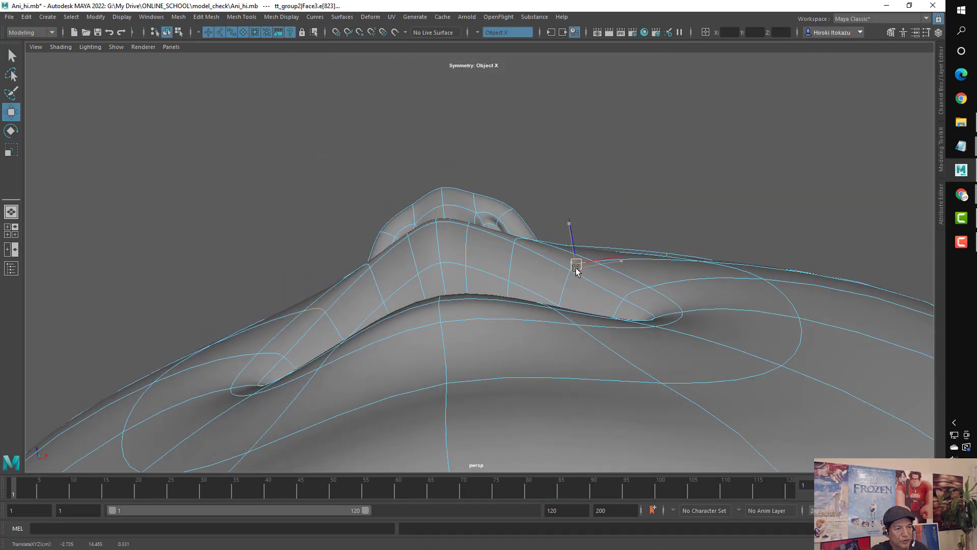
{"action": "left_click", "coordinate": [547, 273]}
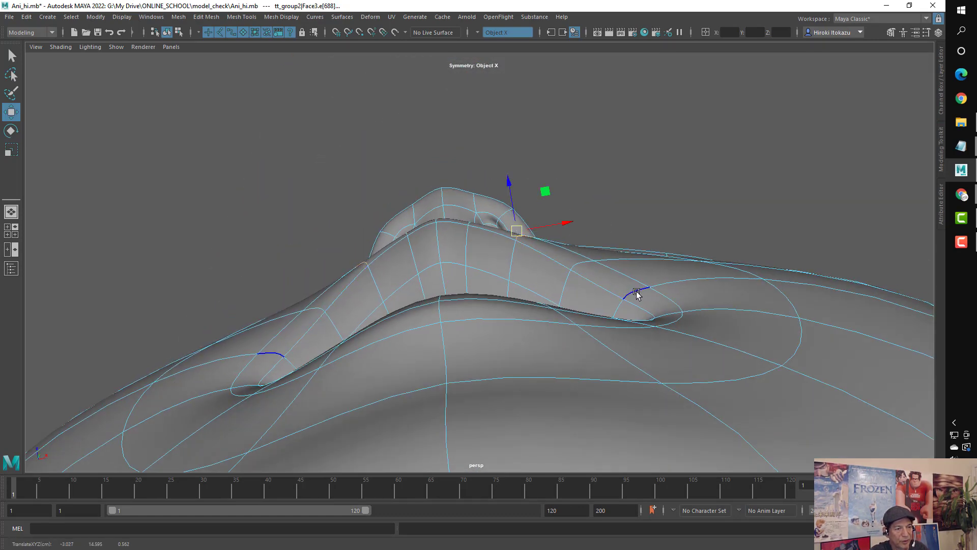
{"action": "left_click", "coordinate": [578, 264]}
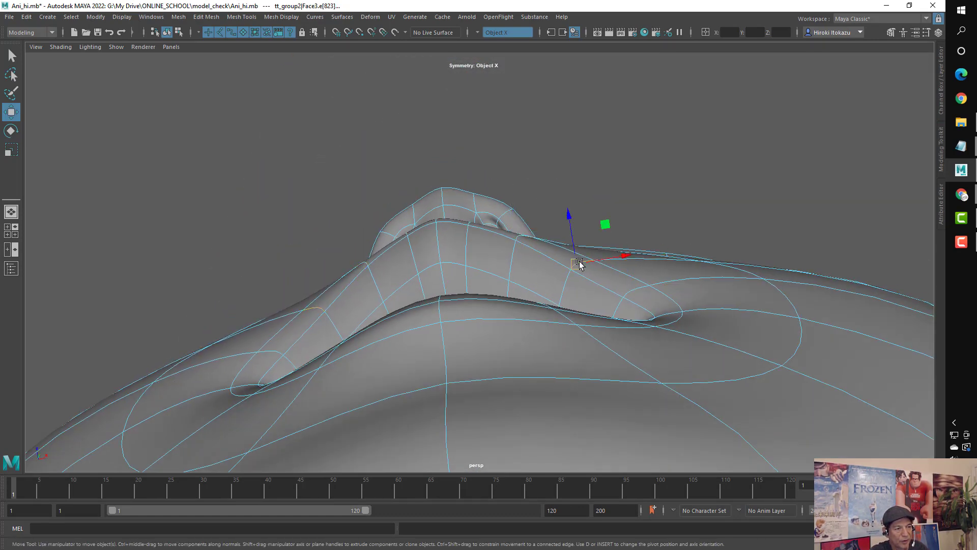
{"action": "left_click", "coordinate": [521, 238]}
{"action": "mouse_move", "coordinate": [520, 239]}
{"action": "left_mouse_down", "text": "alt"}
{"action": "mouse_move", "coordinate": [515, 246]}
{"action": "mouse_move", "coordinate": [556, 268]}
{"action": "mouse_move", "coordinate": [417, 299]}
{"action": "left_mouse_up", "text": "alt"}
{"action": "left_click", "coordinate": [483, 225]}
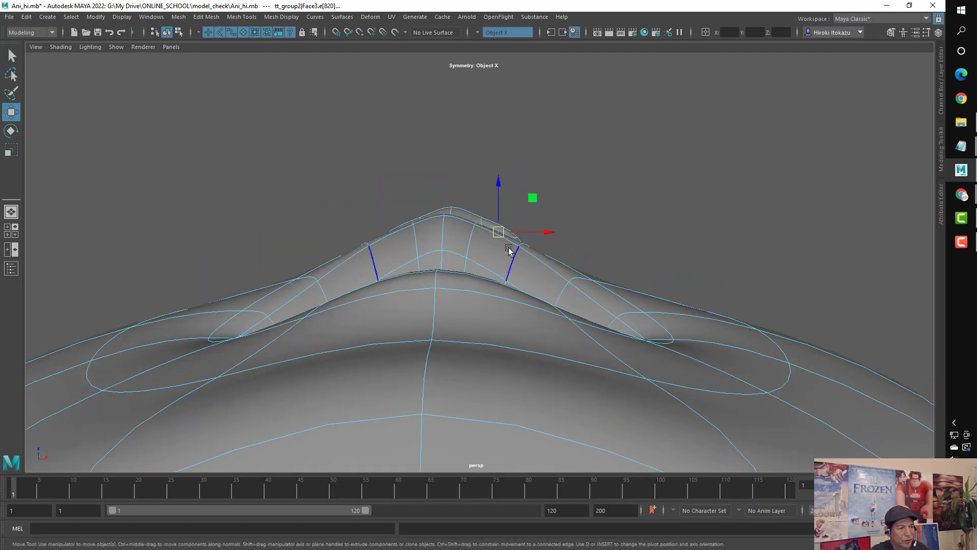
- Return to object mode and review the whole smoothed face from the front
{"action": "right_click_drag", "start_coordinate": [509, 249], "coordinate": [541, 223]}
{"action": "left_click_drag", "start_coordinate": [545, 291], "coordinate": [434, 290], "text": "alt"}
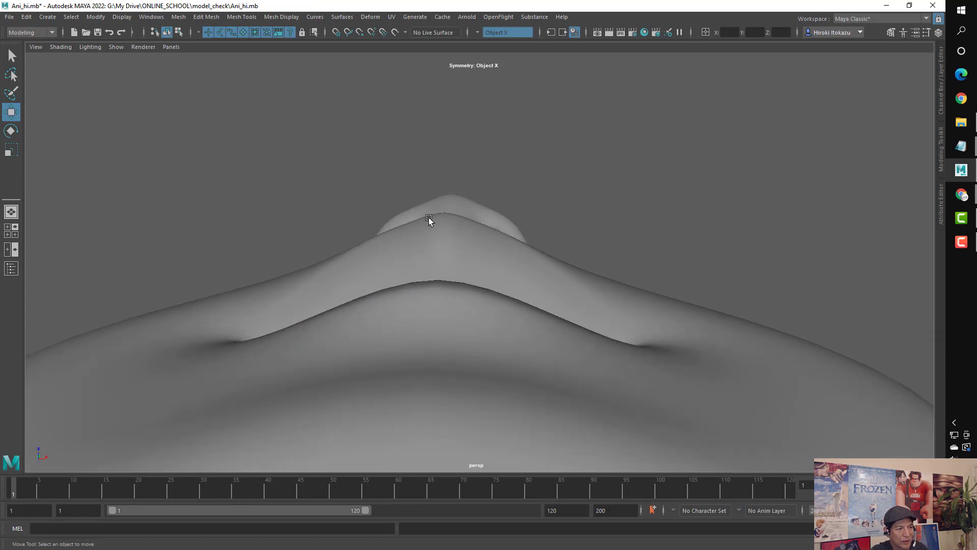
{"action": "mouse_move", "coordinate": [454, 276]}
{"action": "left_mouse_down", "text": "alt"}
{"action": "mouse_move", "coordinate": [643, 323]}
{"action": "mouse_move", "coordinate": [502, 342]}
{"action": "mouse_move", "coordinate": [506, 323]}
{"action": "mouse_move", "coordinate": [543, 335]}
{"action": "left_mouse_up", "text": "alt"}
{"action": "right_click_drag", "start_coordinate": [542, 335], "coordinate": [492, 301], "text": "alt"}
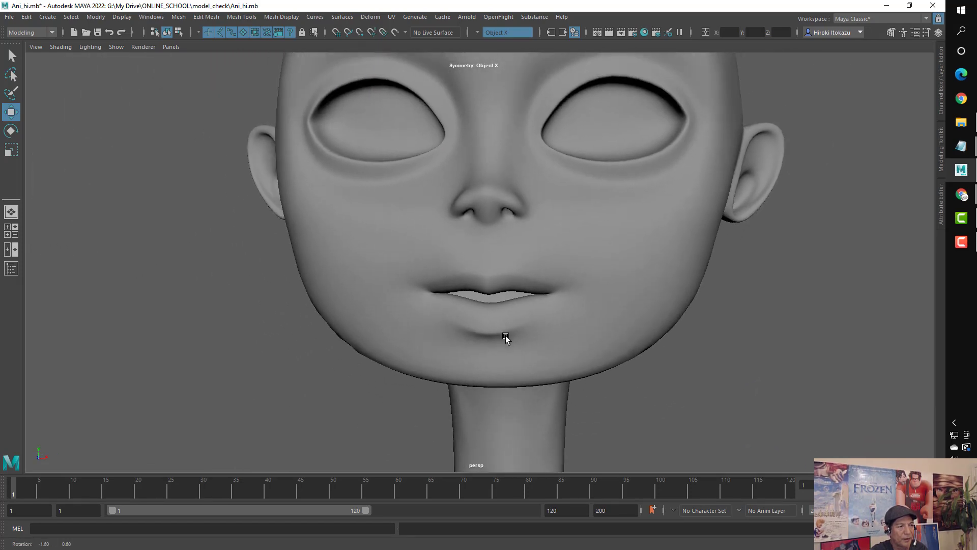
- Edit the face's vertices on the low-poly cage, pulling the jaw vertex up and outward
{"action": "mouse_move", "coordinate": [508, 334]}
{"action": "right_mouse_down", "text": "alt"}
{"action": "mouse_move", "coordinate": [465, 284]}
{"action": "mouse_move", "coordinate": [497, 330]}
{"action": "right_mouse_up", "text": "alt"}
{"action": "left_click", "coordinate": [433, 341]}
{"action": "key", "text": "1"}
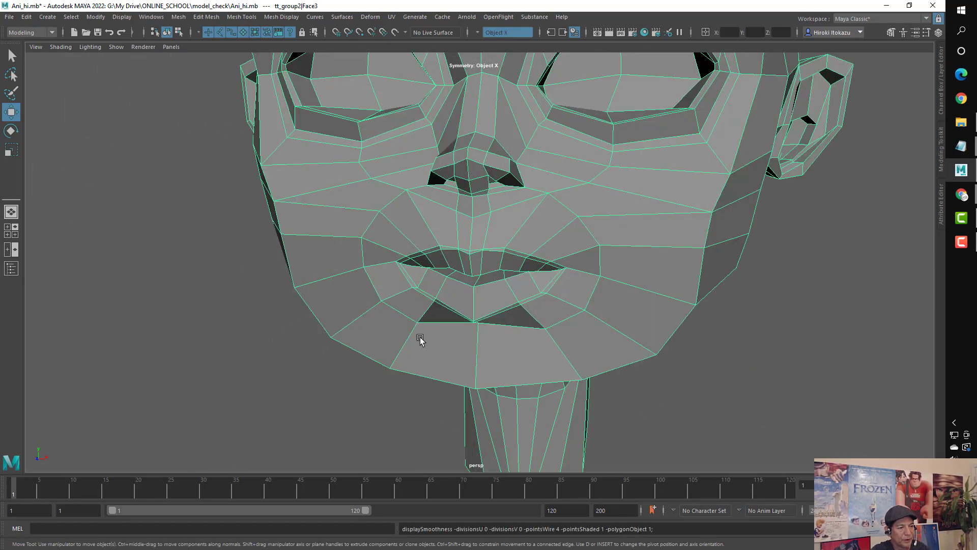
{"action": "scroll", "coordinate": [434, 320], "scroll_direction": "up", "scroll_amount": 2}
{"action": "scroll", "coordinate": [400, 329], "scroll_direction": "up", "scroll_amount": 2}
{"action": "right_click_drag", "start_coordinate": [400, 329], "coordinate": [386, 346]}
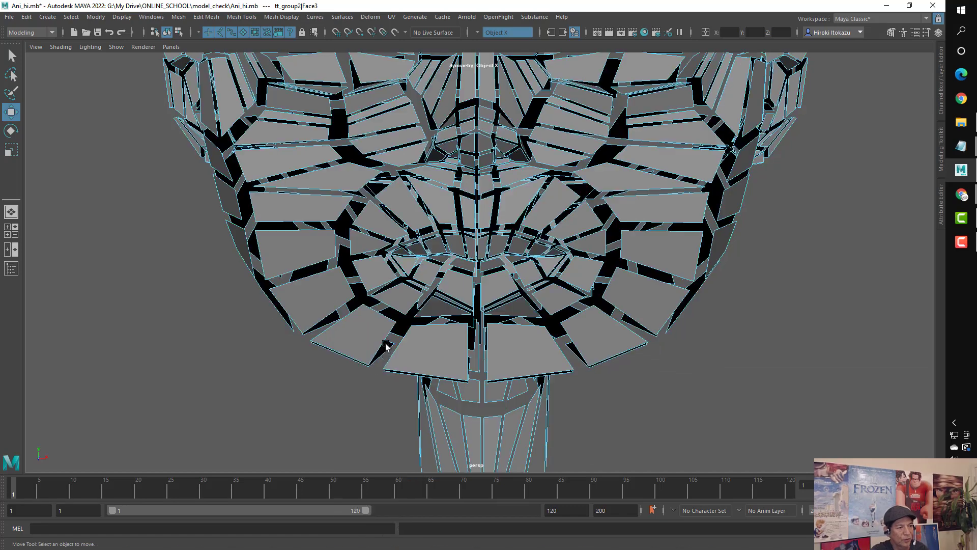
{"action": "right_click_drag", "start_coordinate": [363, 297], "coordinate": [384, 363]}
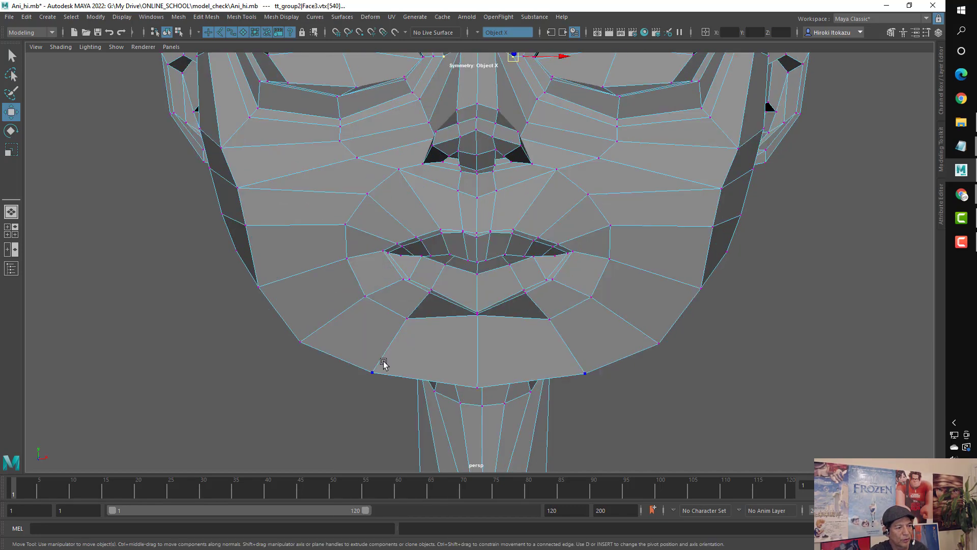
{"action": "left_click_drag", "start_coordinate": [373, 376], "coordinate": [382, 355]}
- Move the centre chin vertex downward in smooth preview and adjust nearby jawline vertices
{"action": "left_click_drag", "start_coordinate": [464, 392], "coordinate": [475, 380], "text": "alt"}
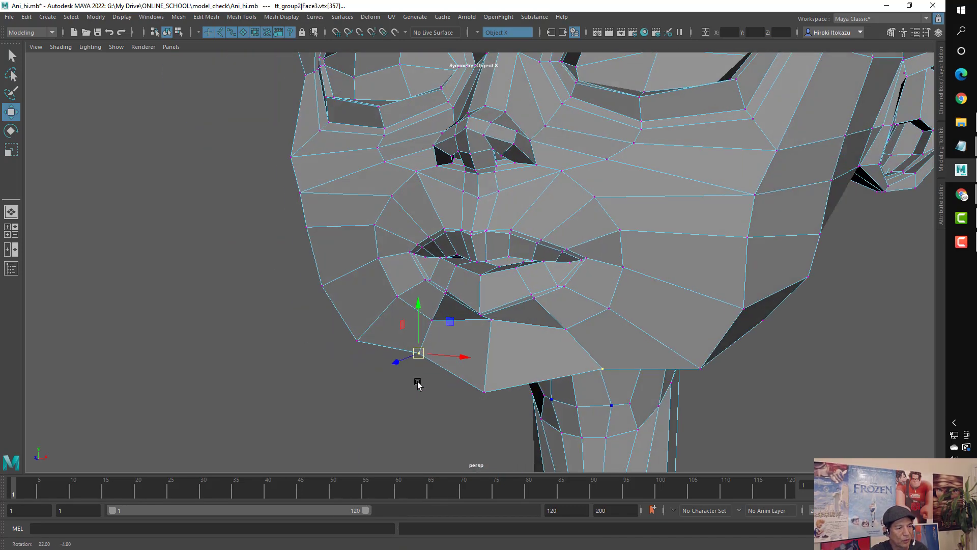
{"action": "left_click", "coordinate": [474, 323]}
{"action": "left_click_drag", "start_coordinate": [560, 397], "coordinate": [551, 390], "text": "alt"}
{"action": "key", "text": "3"}
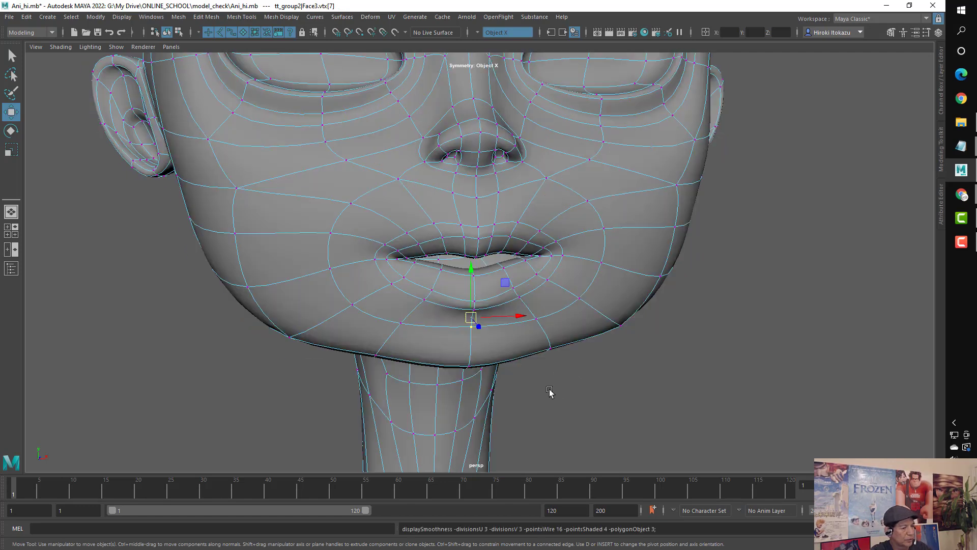
{"action": "left_click", "coordinate": [476, 376]}
{"action": "left_click_drag", "start_coordinate": [475, 375], "coordinate": [691, 232]}
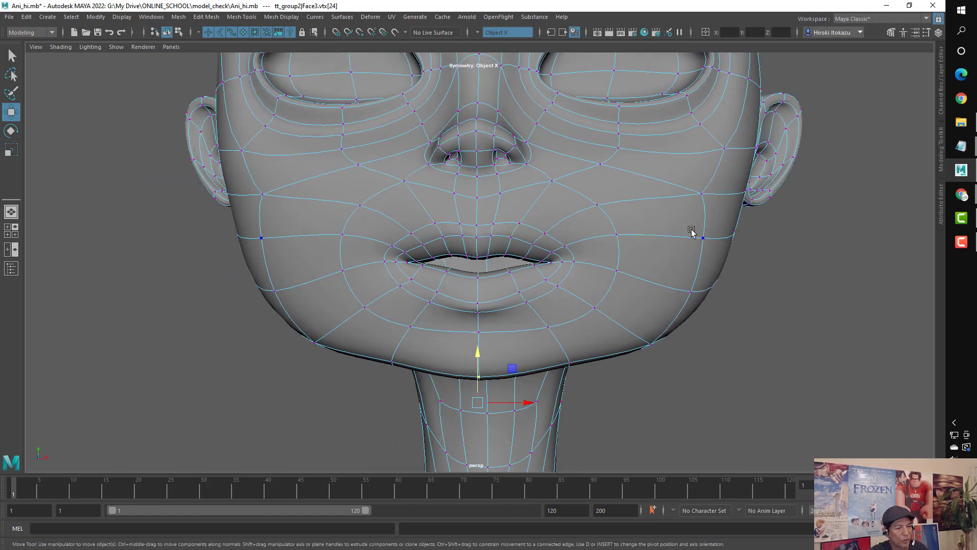
{"action": "left_click", "coordinate": [650, 344]}
{"action": "left_click", "coordinate": [494, 370]}
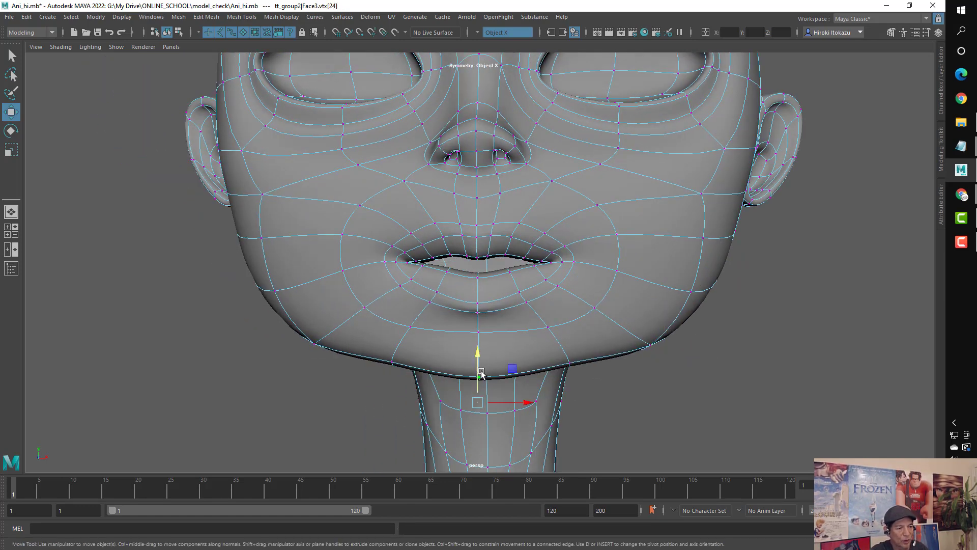
{"action": "left_click", "coordinate": [390, 362]}
- Adjust the outer jaw and cheek-edge vertices, then return to object mode and deselect
{"action": "left_click_drag", "start_coordinate": [393, 364], "coordinate": [386, 331], "text": "alt"}
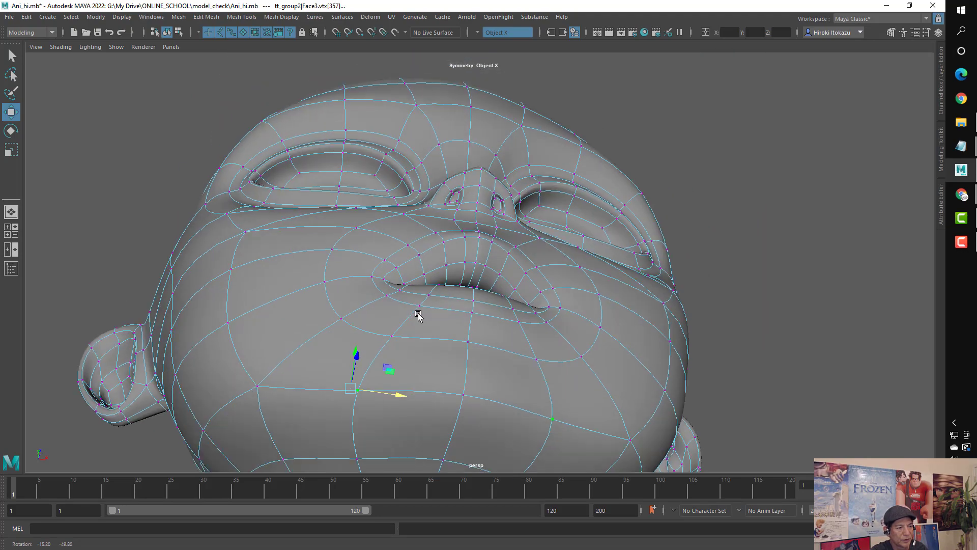
{"action": "left_click", "coordinate": [412, 344]}
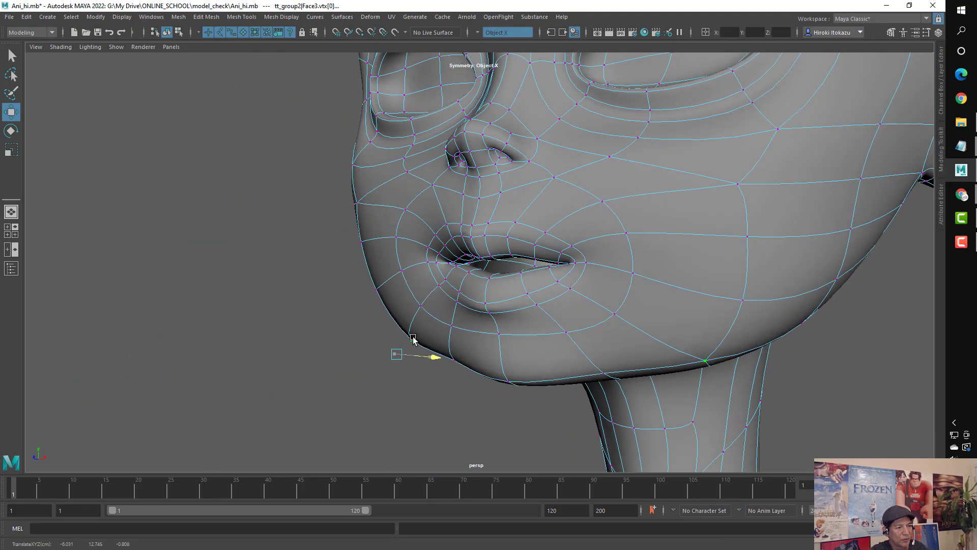
{"action": "left_click_drag", "start_coordinate": [403, 359], "coordinate": [373, 254], "text": "alt"}
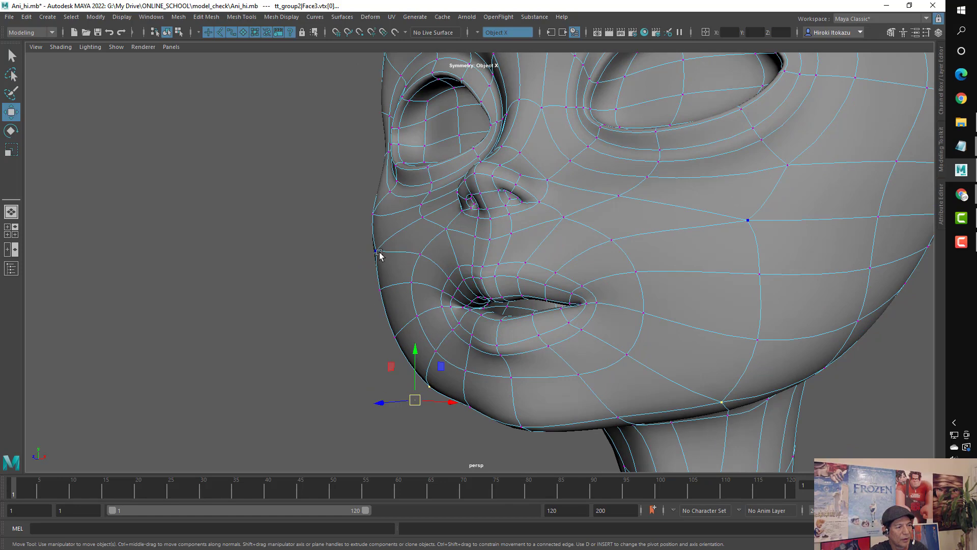
{"action": "left_click", "coordinate": [379, 253]}
{"action": "left_click_drag", "start_coordinate": [379, 289], "coordinate": [570, 301], "text": "alt"}
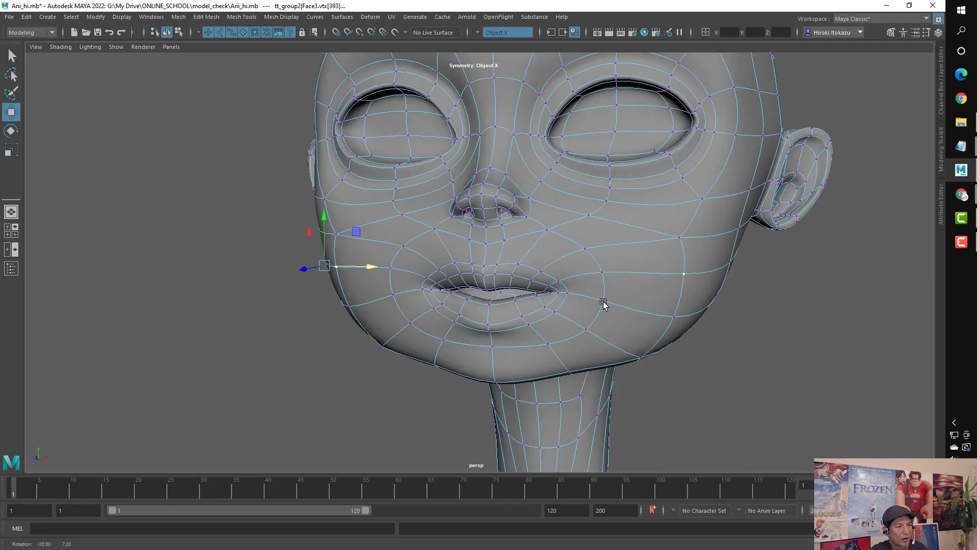
{"action": "right_click", "coordinate": [546, 259]}
{"action": "left_click", "coordinate": [591, 249]}
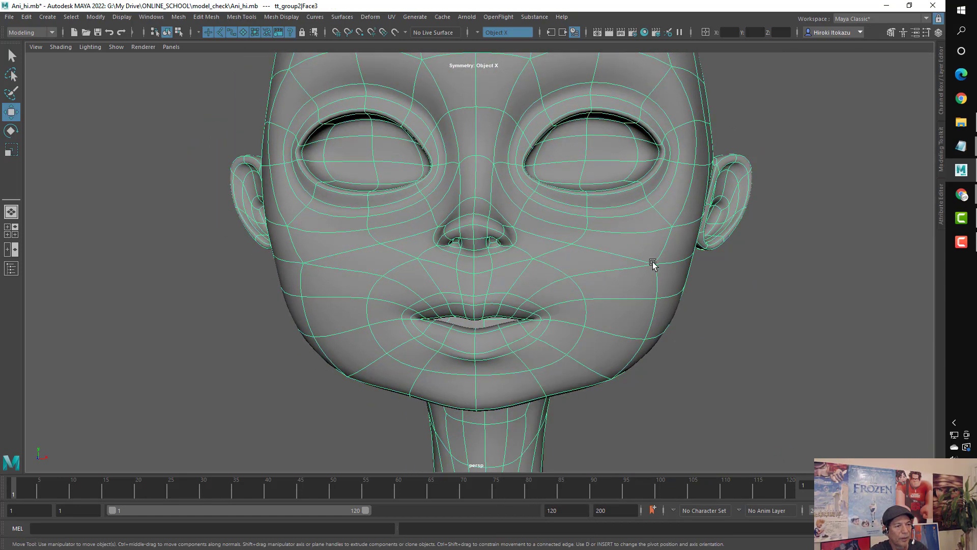
{"action": "left_click", "coordinate": [650, 317]}
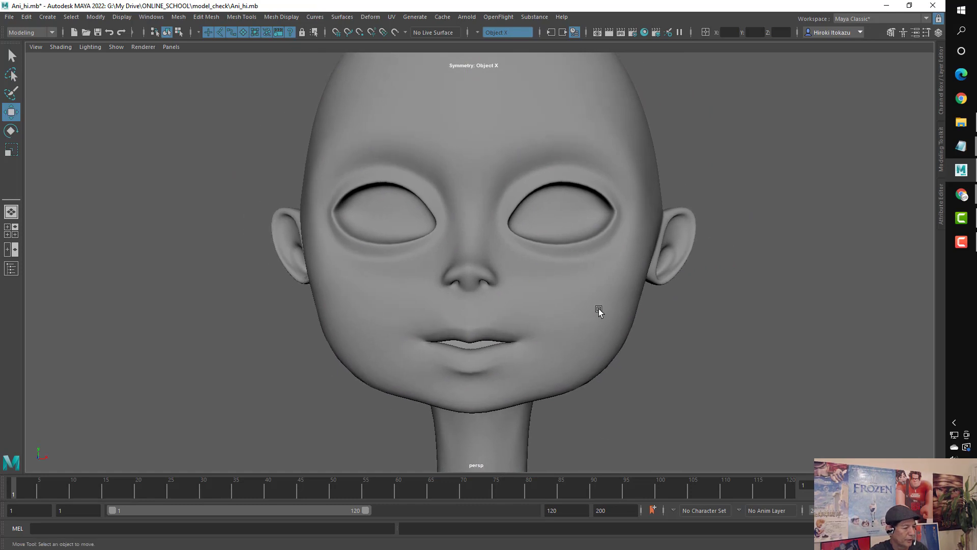
- Unhide the hair and eyes and frame both heads
{"action": "key", "text": "ctrl+1"}
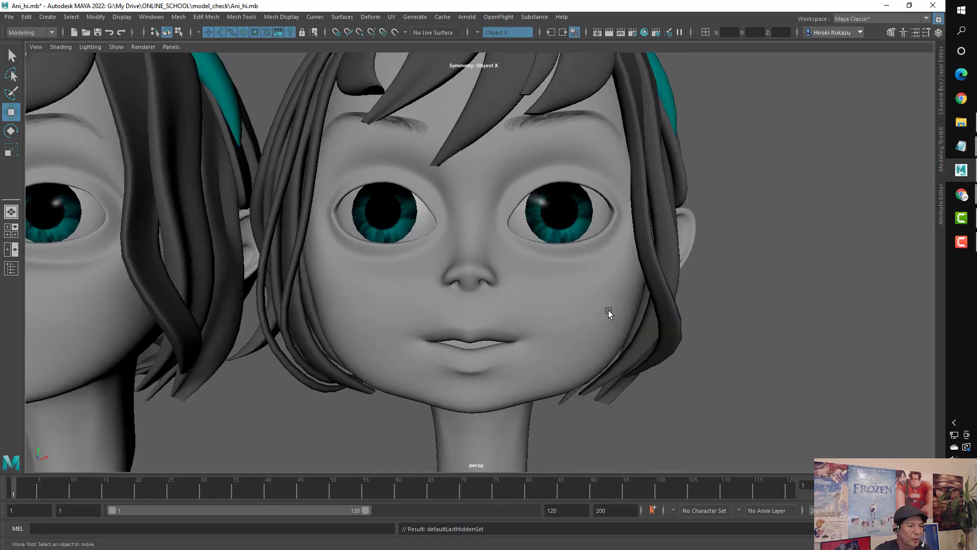
{"action": "middle_click_drag", "start_coordinate": [608, 310], "coordinate": [570, 309], "text": "alt"}
{"action": "mouse_move", "coordinate": [570, 308]}
{"action": "right_mouse_down", "text": "alt"}
{"action": "mouse_move", "coordinate": [496, 289]}
{"action": "mouse_move", "coordinate": [620, 319]}
{"action": "mouse_move", "coordinate": [585, 306]}
{"action": "right_mouse_up", "text": "alt"}
{"action": "left_click_drag", "start_coordinate": [520, 229], "coordinate": [530, 229], "text": "alt"}
{"action": "right_click_drag", "start_coordinate": [529, 229], "coordinate": [554, 228], "text": "alt"}
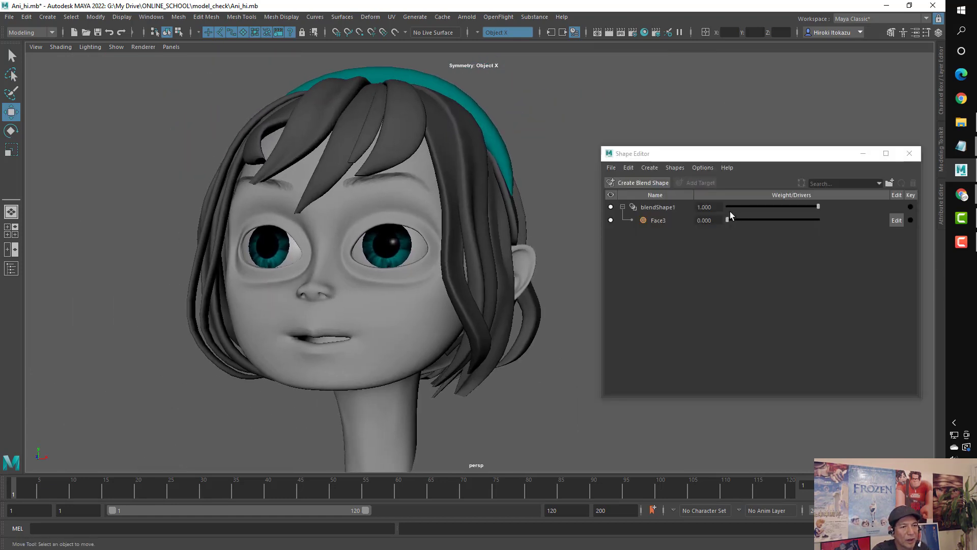
- Compare the Face3 blend shape at weight 1, then set it back to 0
{"action": "mouse_move", "coordinate": [728, 220]}
{"action": "left_mouse_down"}
{"action": "mouse_move", "coordinate": [863, 240]}
{"action": "mouse_move", "coordinate": [644, 234]}
{"action": "left_mouse_up"}
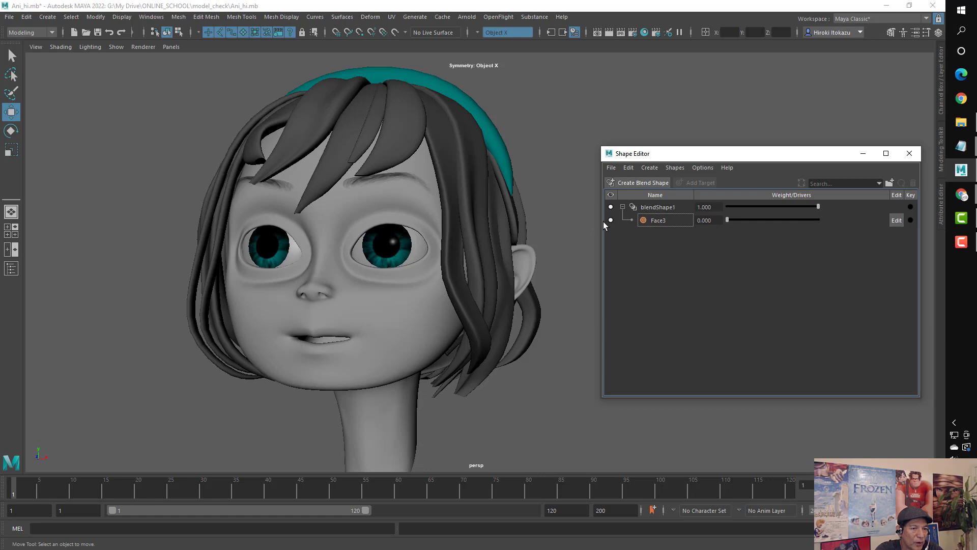
{"action": "key", "text": "ctrl+z"}
{"action": "right_click_drag", "start_coordinate": [455, 218], "coordinate": [528, 247], "text": "alt"}
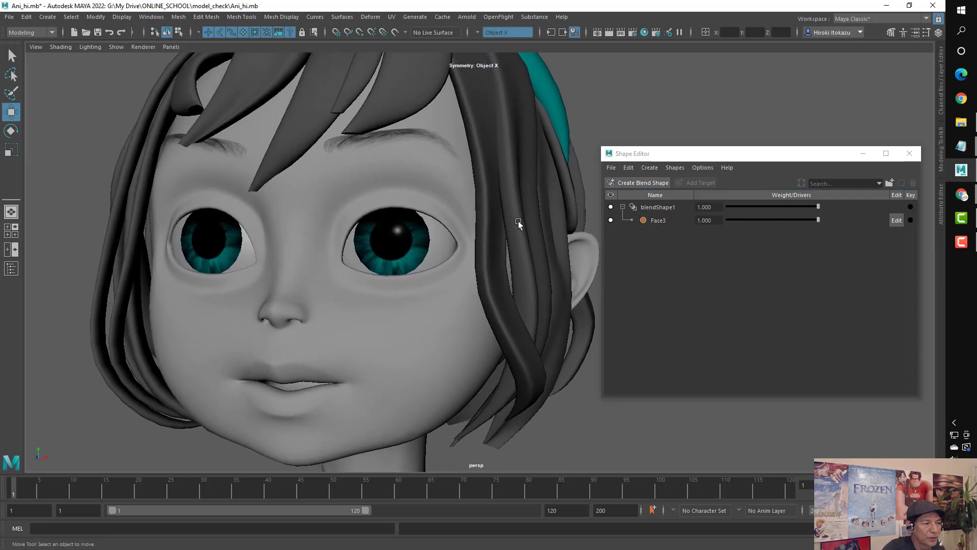
{"action": "mouse_move", "coordinate": [528, 247]}
{"action": "left_mouse_down", "text": "alt"}
{"action": "mouse_move", "coordinate": [482, 247]}
{"action": "mouse_move", "coordinate": [428, 224]}
{"action": "left_mouse_up", "text": "alt"}
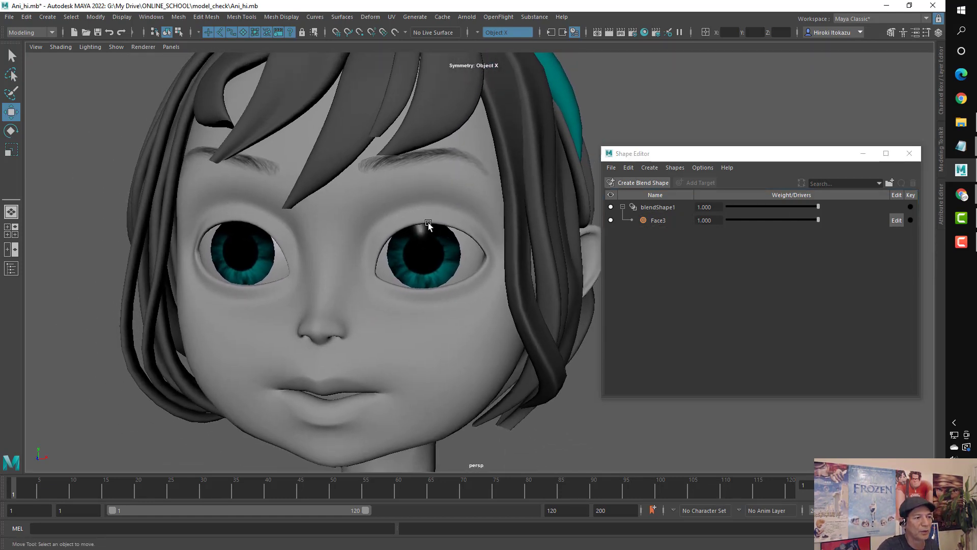
{"action": "left_click_drag", "start_coordinate": [809, 220], "coordinate": [622, 221]}
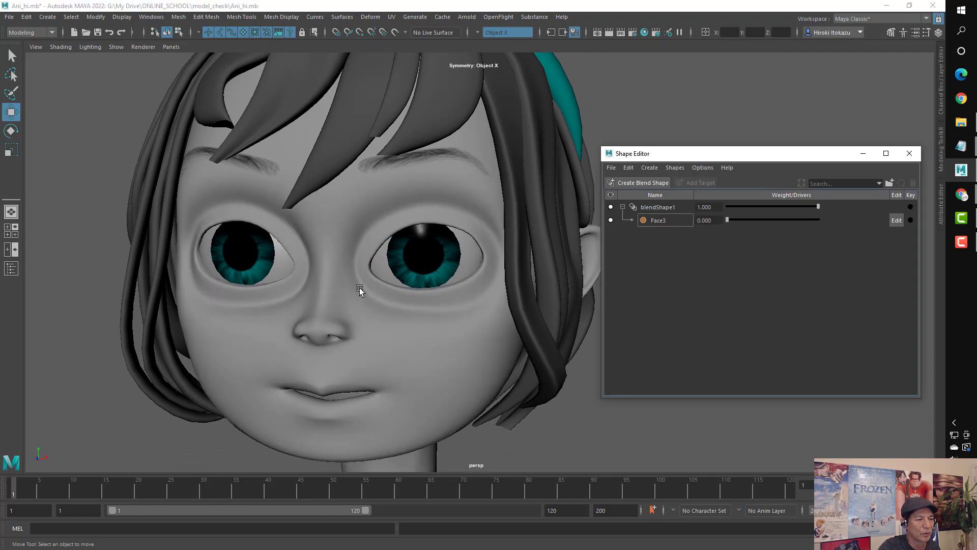
- Raise the Face3 weight toward full and tumble around the head to compare
{"action": "right_click_drag", "start_coordinate": [360, 288], "coordinate": [362, 266], "text": "alt"}
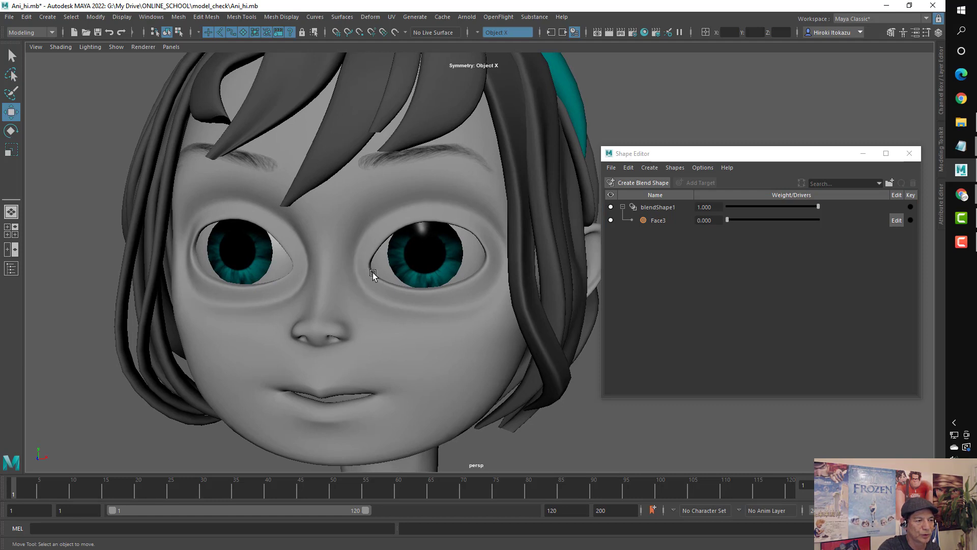
{"action": "left_click_drag", "start_coordinate": [734, 222], "coordinate": [826, 222]}
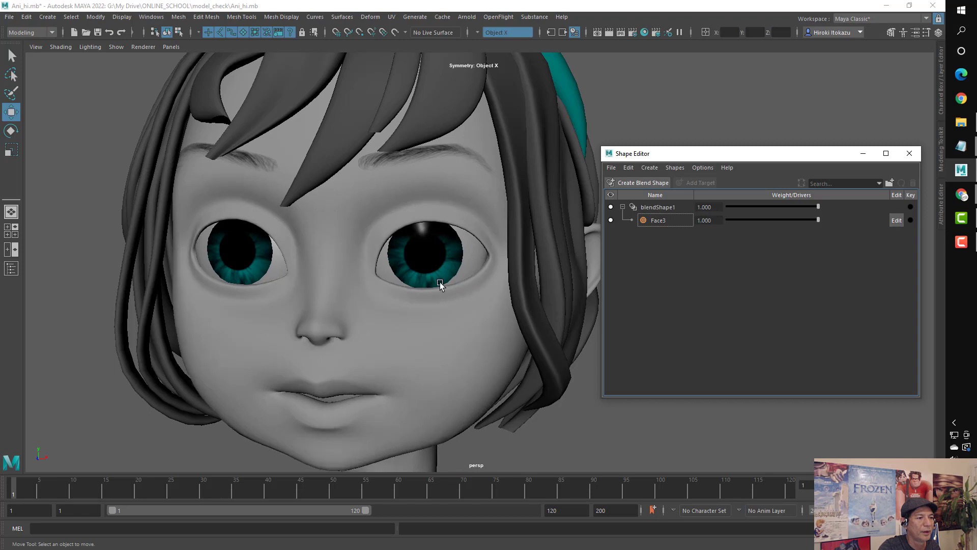
{"action": "left_click_drag", "start_coordinate": [438, 281], "coordinate": [430, 296], "text": "alt"}
{"action": "right_click_drag", "start_coordinate": [429, 297], "coordinate": [462, 280], "text": "alt"}
{"action": "scroll", "coordinate": [462, 280], "scroll_direction": "down", "scroll_amount": 3}
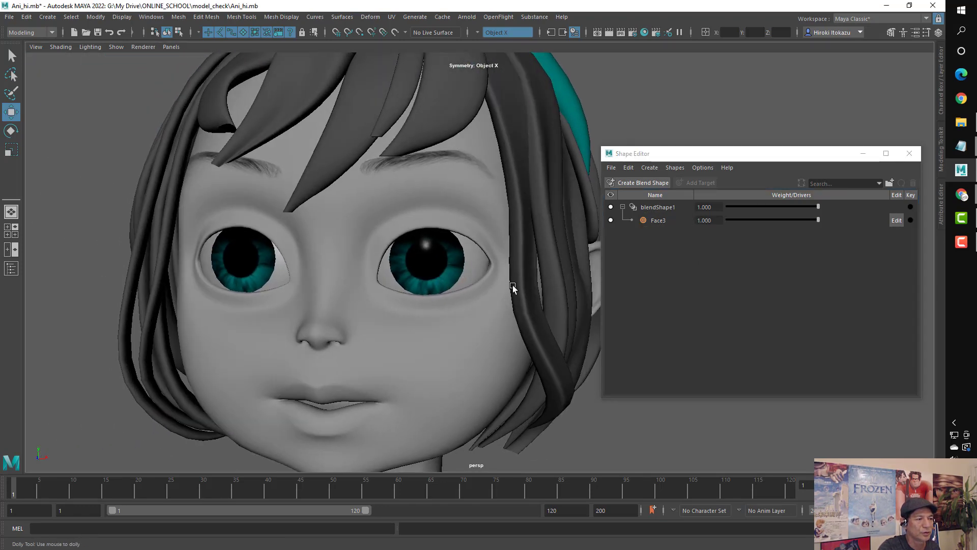
{"action": "scroll", "coordinate": [473, 275], "scroll_direction": "up", "scroll_amount": 1}
{"action": "mouse_move", "coordinate": [490, 268]}
{"action": "left_mouse_down", "text": "alt"}
{"action": "mouse_move", "coordinate": [501, 263]}
{"action": "mouse_move", "coordinate": [468, 307]}
{"action": "left_mouse_up", "text": "alt"}
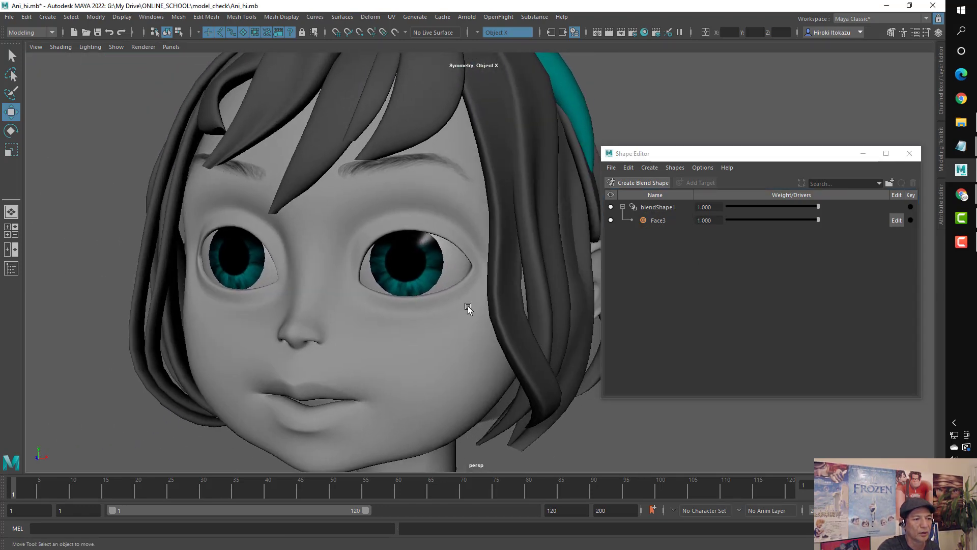
- Show the Face3 mesh unsmoothed, set Face3 weight to 0, and select the cheek hair strand
{"action": "left_click", "coordinate": [468, 306]}
{"action": "key", "text": "1"}
{"action": "scroll", "coordinate": [489, 279], "scroll_direction": "down", "scroll_amount": 3}
{"action": "left_click_drag", "start_coordinate": [789, 219], "coordinate": [690, 219]}
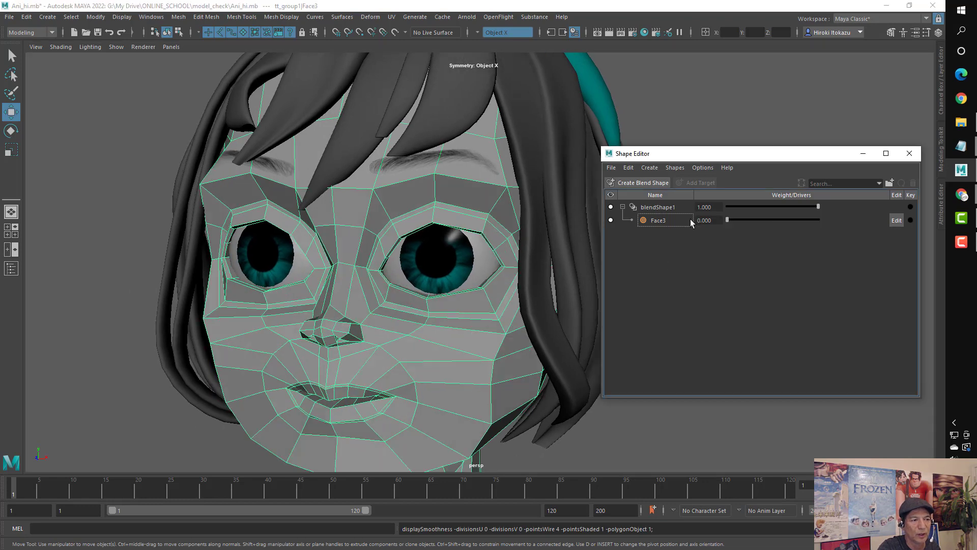
{"action": "mouse_move", "coordinate": [458, 255]}
{"action": "left_mouse_down", "text": "alt"}
{"action": "mouse_move", "coordinate": [426, 266]}
{"action": "mouse_move", "coordinate": [380, 247]}
{"action": "left_mouse_up", "text": "alt"}
{"action": "scroll", "coordinate": [425, 265], "scroll_direction": "up", "scroll_amount": 3}
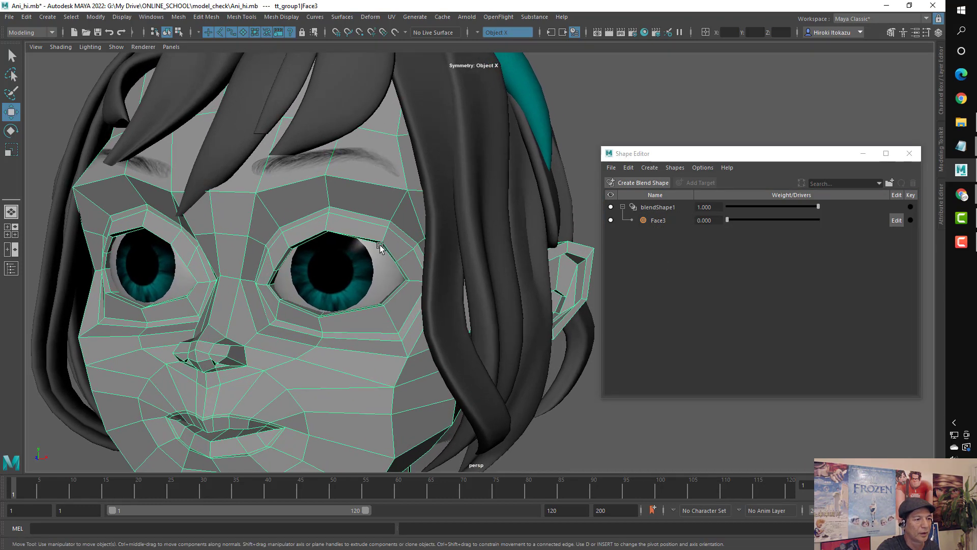
{"action": "left_click", "coordinate": [443, 198]}
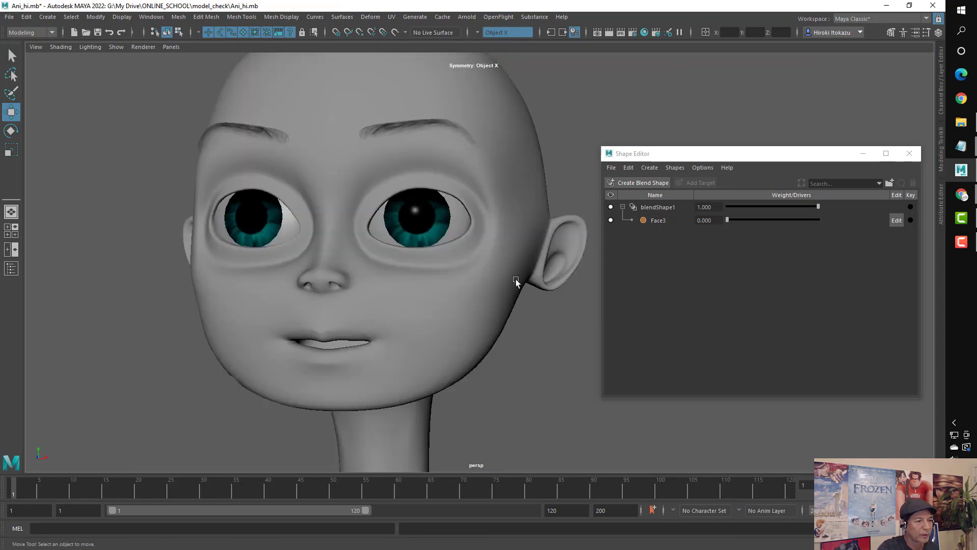
- Turn the Face3 weight up to 1 and check the face as cage and smoothed
{"action": "left_click_drag", "start_coordinate": [518, 283], "coordinate": [491, 288], "text": "alt"}
{"action": "scroll", "coordinate": [533, 326], "scroll_direction": "up", "scroll_amount": 3}
{"action": "left_click_drag", "start_coordinate": [533, 325], "coordinate": [512, 285], "text": "alt"}
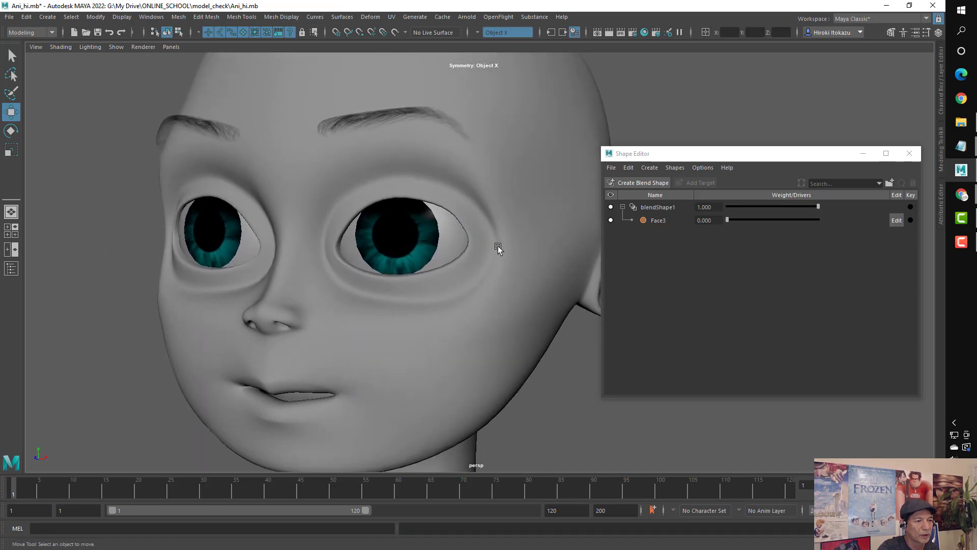
{"action": "mouse_move", "coordinate": [736, 223]}
{"action": "left_mouse_down"}
{"action": "mouse_move", "coordinate": [933, 234]}
{"action": "mouse_move", "coordinate": [968, 264]}
{"action": "left_mouse_up"}
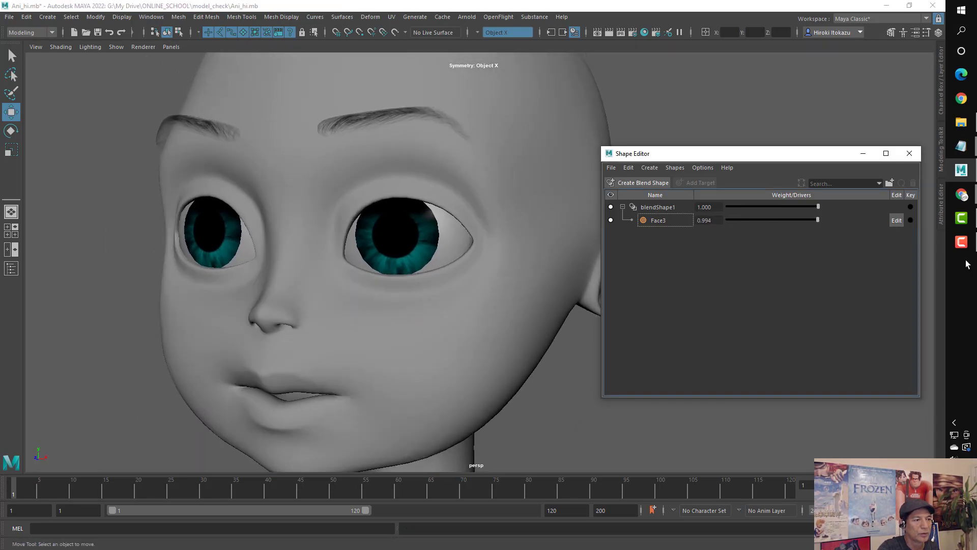
{"action": "left_click", "coordinate": [509, 295]}
{"action": "key", "text": "1"}
{"action": "mouse_move", "coordinate": [738, 221]}
{"action": "left_mouse_down"}
{"action": "mouse_move", "coordinate": [658, 221]}
{"action": "mouse_move", "coordinate": [775, 219]}
{"action": "left_mouse_up"}
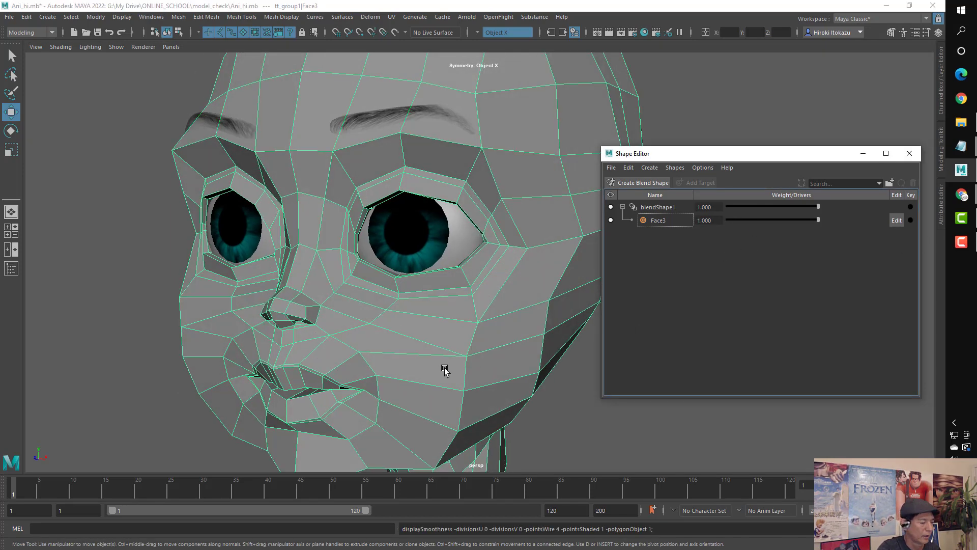
{"action": "key", "text": "3"}
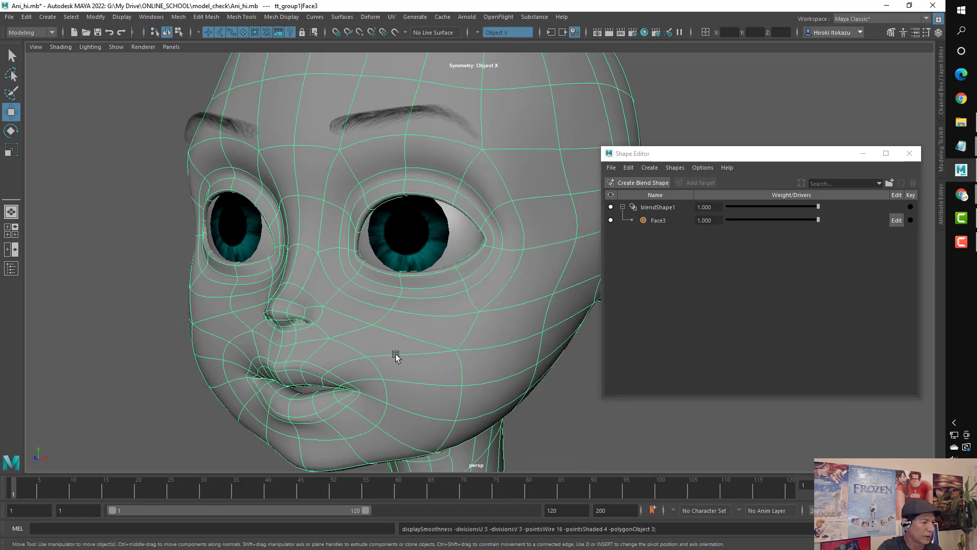
{"action": "mouse_move", "coordinate": [396, 357]}
{"action": "left_mouse_down", "text": "alt"}
{"action": "mouse_move", "coordinate": [572, 419]}
{"action": "mouse_move", "coordinate": [463, 367]}
{"action": "mouse_move", "coordinate": [783, 274]}
{"action": "left_mouse_up", "text": "alt"}
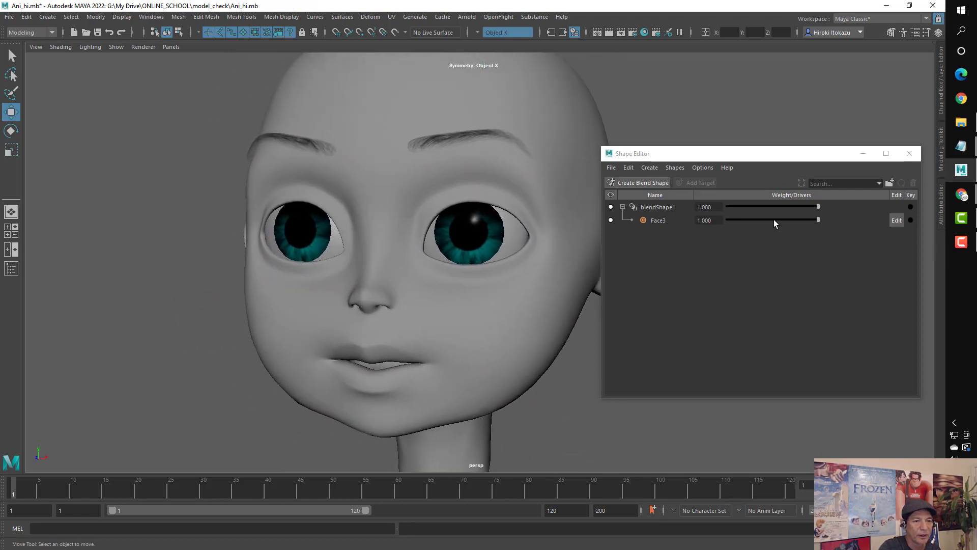
- Compare Face3 at weight 0, leave it at full weight, and unhide the hair
{"action": "left_click_drag", "start_coordinate": [773, 223], "coordinate": [713, 224]}
{"action": "scroll", "coordinate": [396, 265], "scroll_direction": "up", "scroll_amount": 3}
{"action": "scroll", "coordinate": [389, 304], "scroll_direction": "up", "scroll_amount": 2}
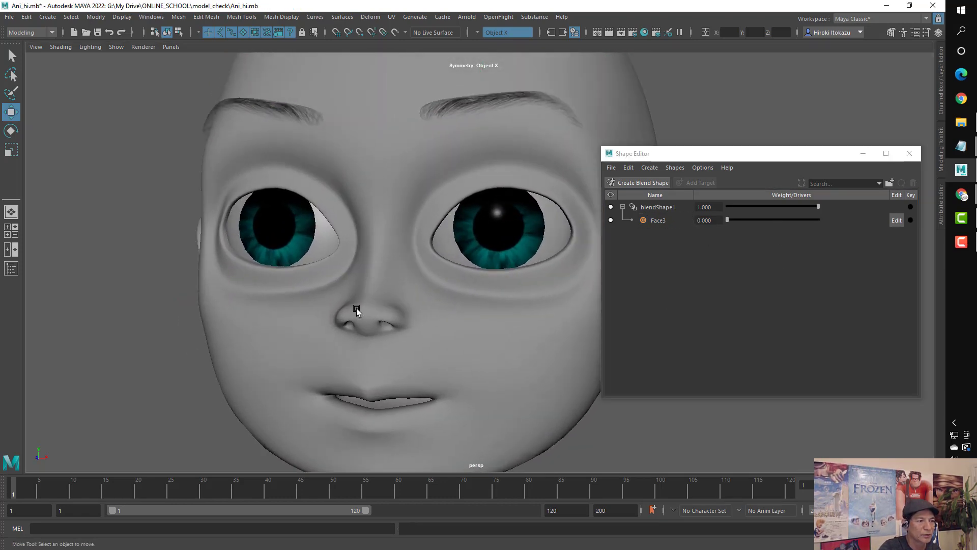
{"action": "mouse_move", "coordinate": [357, 308]}
{"action": "left_mouse_down", "text": "alt"}
{"action": "mouse_move", "coordinate": [395, 279]}
{"action": "mouse_move", "coordinate": [421, 286]}
{"action": "mouse_move", "coordinate": [383, 294]}
{"action": "mouse_move", "coordinate": [371, 264]}
{"action": "left_mouse_up", "text": "alt"}
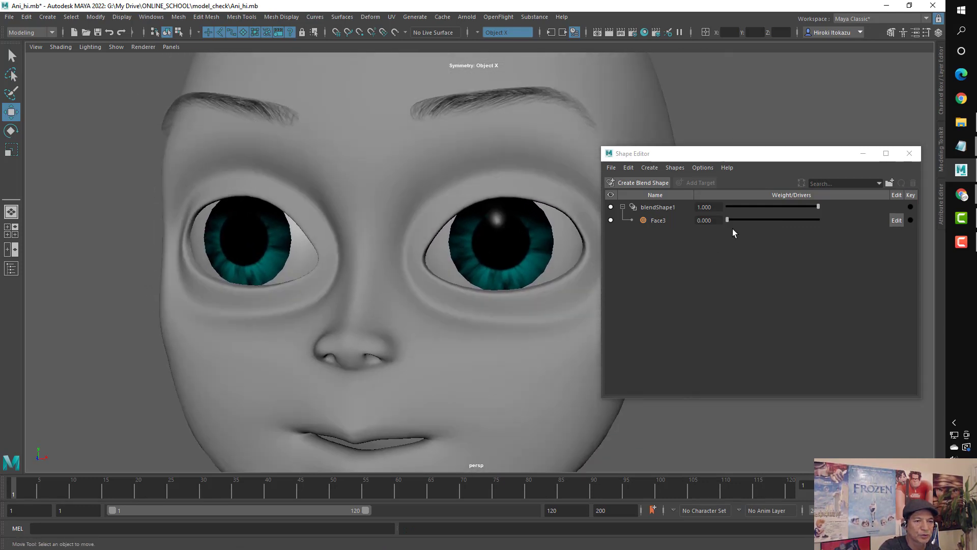
{"action": "left_click_drag", "start_coordinate": [728, 220], "coordinate": [909, 222]}
{"action": "left_click", "coordinate": [611, 220]}
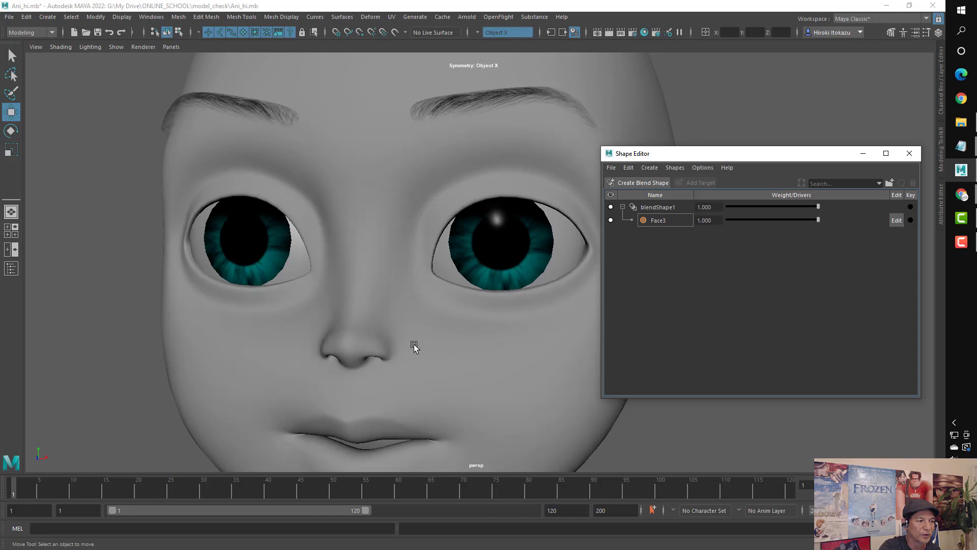
{"action": "mouse_move", "coordinate": [414, 344]}
{"action": "left_mouse_down", "text": "alt"}
{"action": "mouse_move", "coordinate": [298, 338]}
{"action": "mouse_move", "coordinate": [389, 333]}
{"action": "left_mouse_up", "text": "alt"}
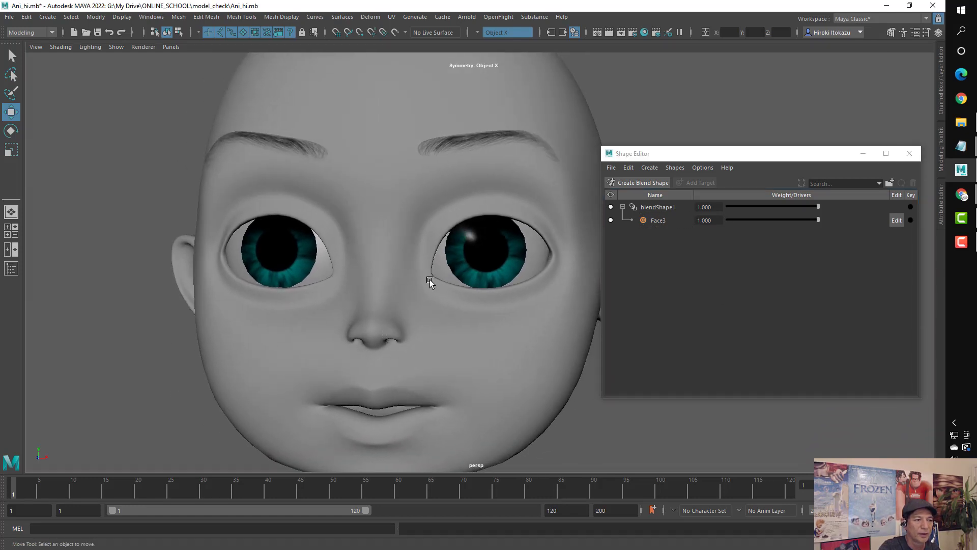
{"action": "key", "text": "ctrl+shift+h"}
{"action": "mouse_move", "coordinate": [430, 281]}
{"action": "left_mouse_down", "text": "alt"}
{"action": "mouse_move", "coordinate": [441, 307]}
{"action": "mouse_move", "coordinate": [426, 319]}
{"action": "mouse_move", "coordinate": [425, 255]}
{"action": "mouse_move", "coordinate": [435, 301]}
{"action": "left_mouse_up", "text": "alt"}
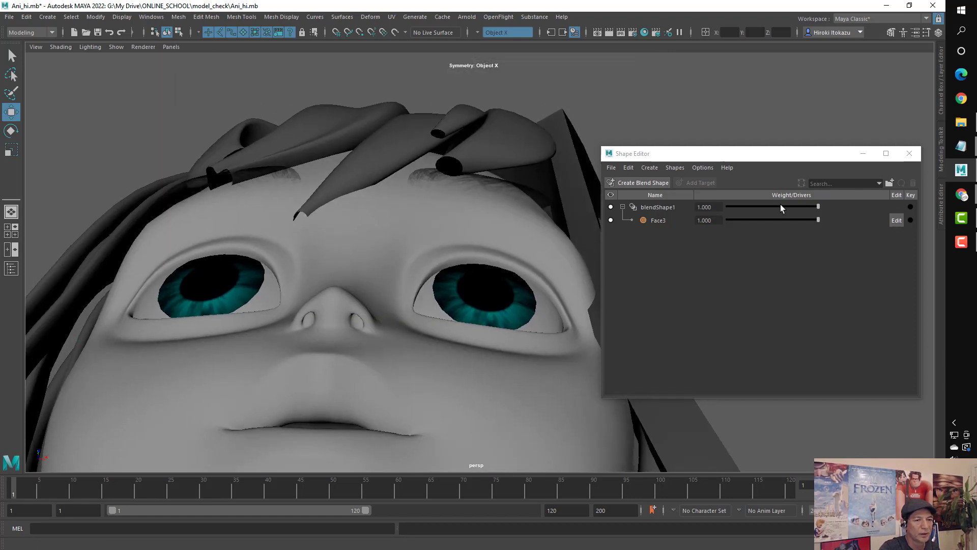
- Compare the base and Face3 nose shapes close up with the face mesh smooth-previewed
{"action": "left_click_drag", "start_coordinate": [793, 224], "coordinate": [548, 234]}
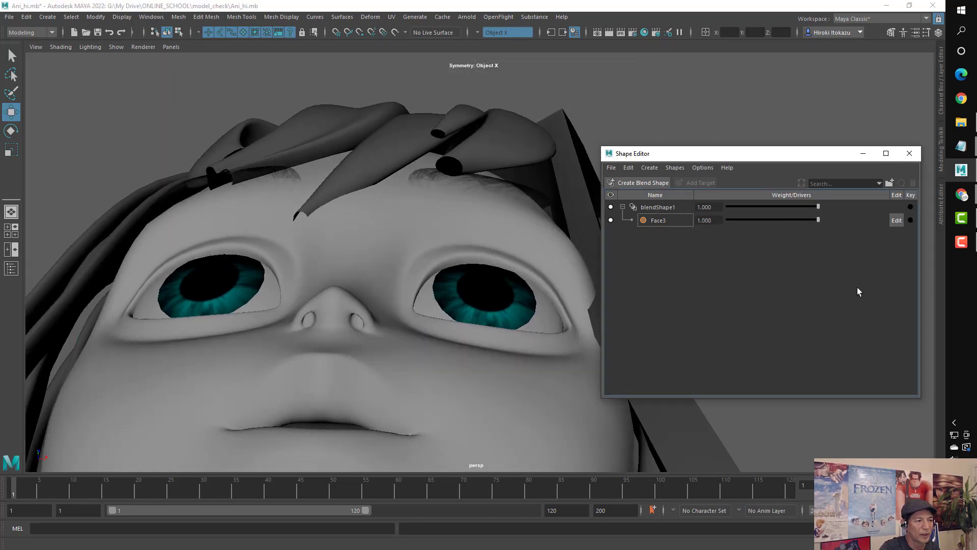
{"action": "scroll", "coordinate": [491, 310], "scroll_direction": "up", "scroll_amount": 3}
{"action": "left_click_drag", "start_coordinate": [491, 309], "coordinate": [401, 326], "text": "alt"}
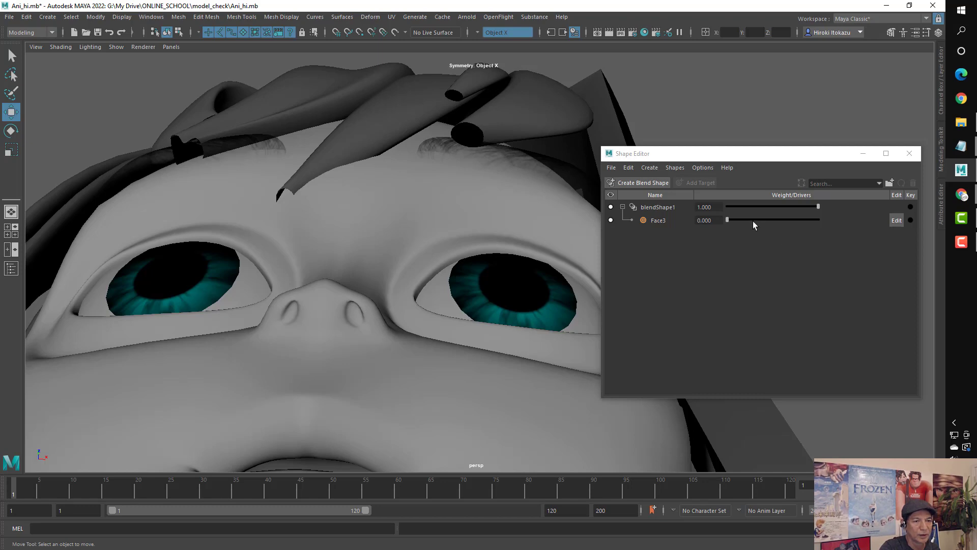
{"action": "left_click", "coordinate": [497, 411]}
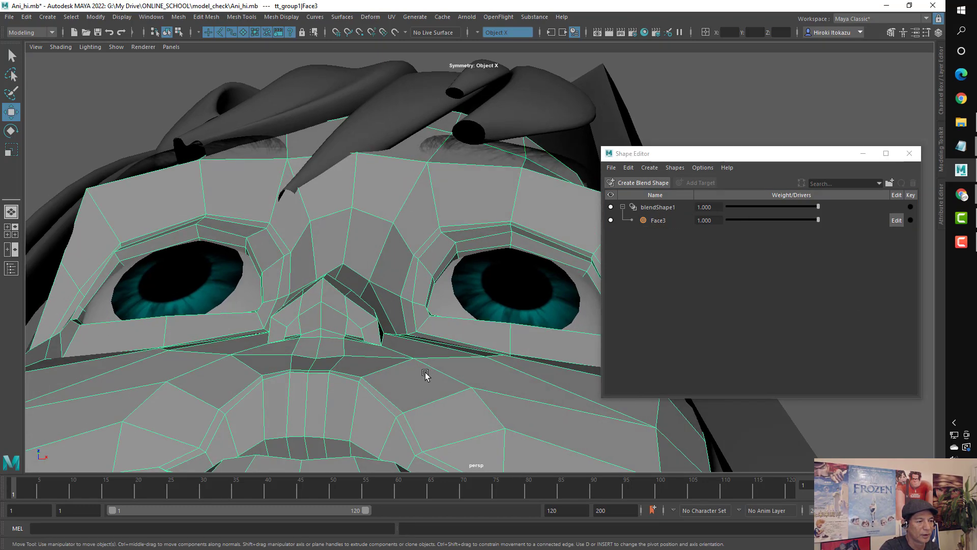
{"action": "left_click_drag", "start_coordinate": [426, 375], "coordinate": [616, 304], "text": "alt"}
{"action": "left_click_drag", "start_coordinate": [818, 220], "coordinate": [713, 219]}
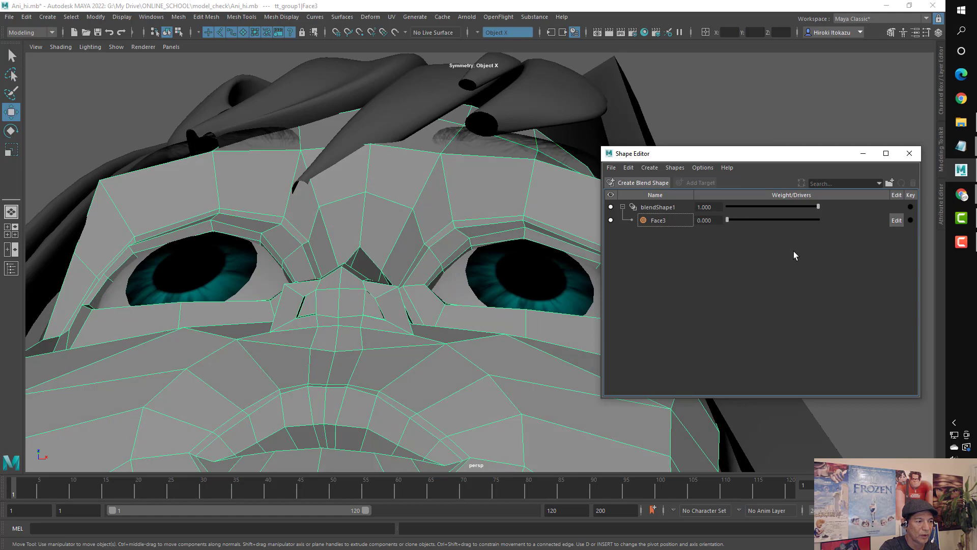
{"action": "key", "text": "3"}
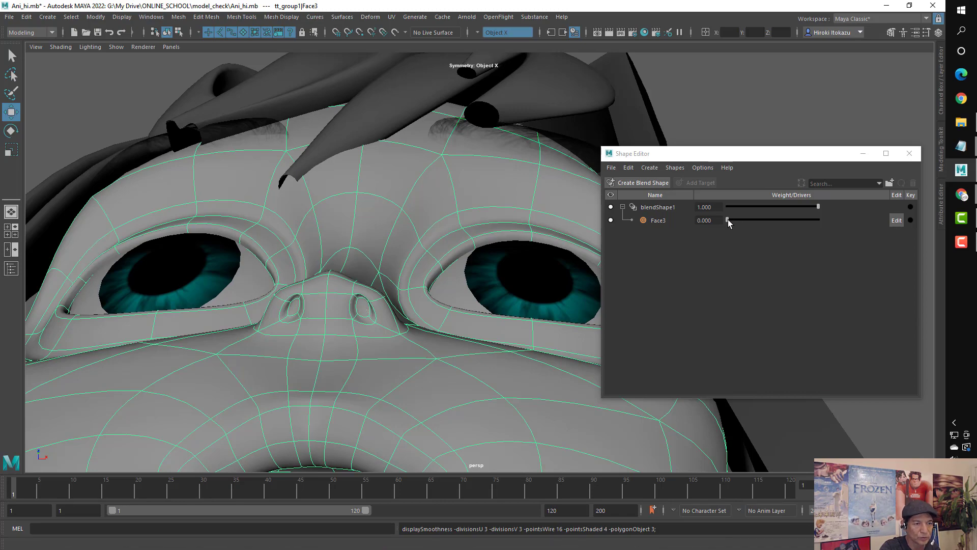
{"action": "left_click_drag", "start_coordinate": [728, 219], "coordinate": [881, 248]}
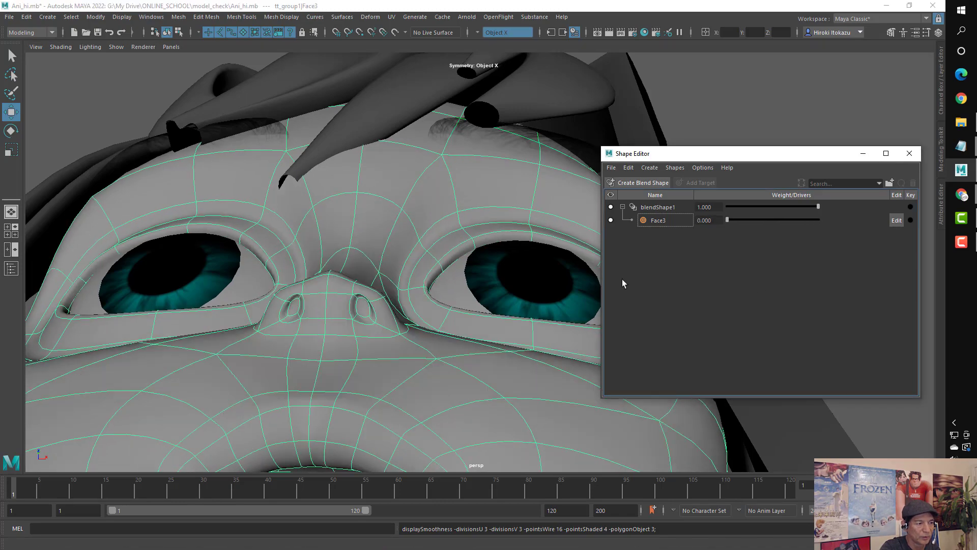
- Compare the nose profile with Face3 off and on via undo/redo, ending at weight 1
{"action": "mouse_move", "coordinate": [618, 388]}
{"action": "left_mouse_down", "text": "alt"}
{"action": "mouse_move", "coordinate": [413, 361]}
{"action": "mouse_move", "coordinate": [443, 340]}
{"action": "left_mouse_up", "text": "alt"}
{"action": "left_click", "coordinate": [443, 341]}
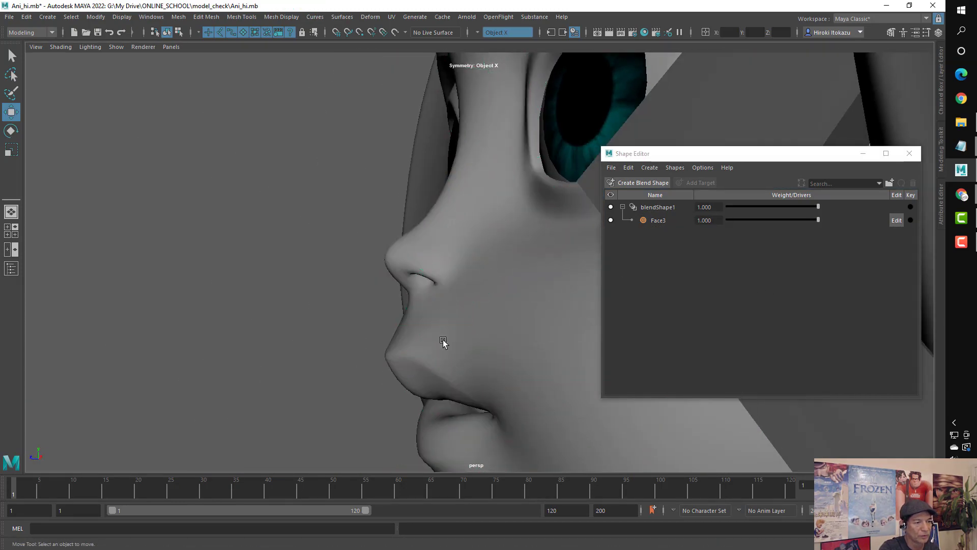
{"action": "left_click_drag", "start_coordinate": [738, 221], "coordinate": [655, 221]}
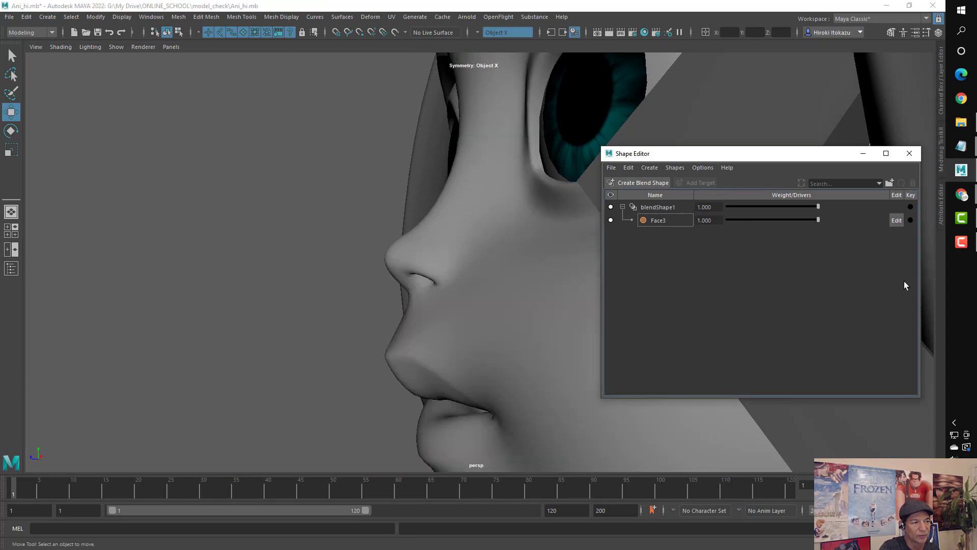
{"action": "key", "text": "ctrl+z"}
{"action": "key", "text": "shift+z"}
{"action": "key", "text": "ctrl+z"}
{"action": "mouse_move", "coordinate": [490, 311]}
{"action": "middle_mouse_down", "text": "alt"}
{"action": "mouse_move", "coordinate": [392, 356]}
{"action": "mouse_move", "coordinate": [383, 347]}
{"action": "mouse_move", "coordinate": [429, 322]}
{"action": "middle_mouse_up", "text": "alt"}
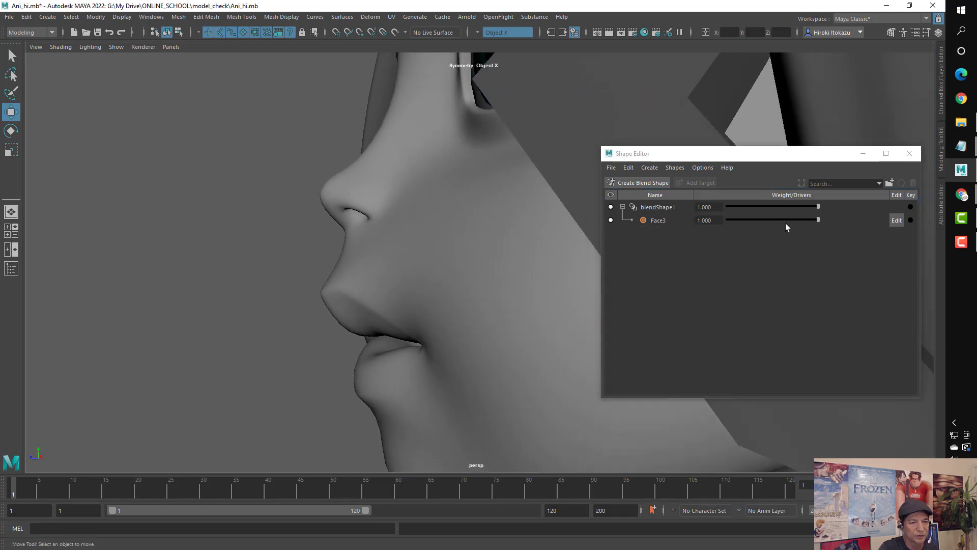
{"action": "mouse_move", "coordinate": [527, 376]}
{"action": "left_mouse_down", "text": "alt"}
{"action": "mouse_move", "coordinate": [409, 363]}
{"action": "mouse_move", "coordinate": [465, 356]}
{"action": "mouse_move", "coordinate": [415, 339]}
{"action": "mouse_move", "coordinate": [442, 328]}
{"action": "left_mouse_up", "text": "alt"}
{"action": "mouse_move", "coordinate": [531, 340]}
{"action": "left_mouse_down", "text": "alt"}
{"action": "mouse_move", "coordinate": [397, 330]}
{"action": "mouse_move", "coordinate": [495, 333]}
{"action": "mouse_move", "coordinate": [462, 334]}
{"action": "left_mouse_up", "text": "alt"}
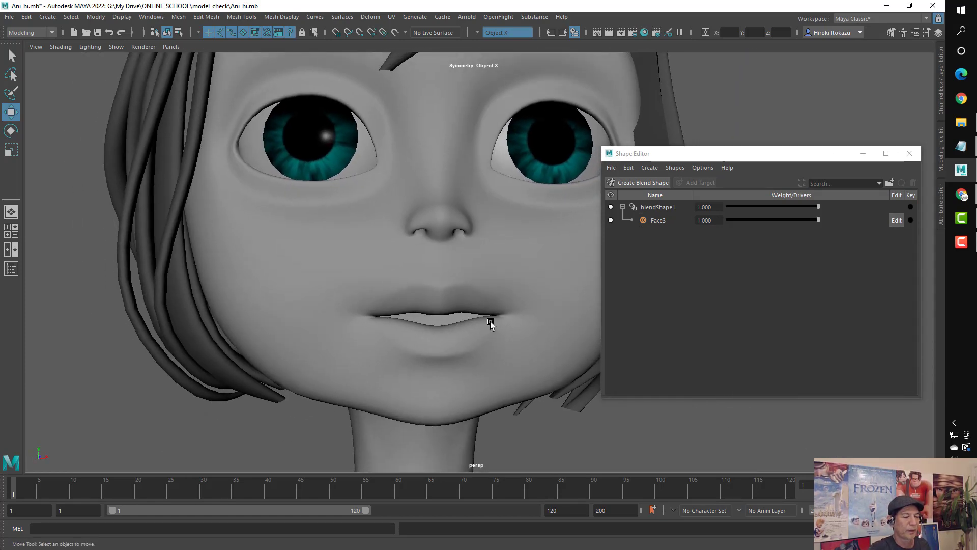
- Zoom in on the mouth, lower Face3 to about 0.19, then enter a weight of 1
{"action": "right_click_drag", "start_coordinate": [490, 321], "coordinate": [638, 388], "text": "alt"}
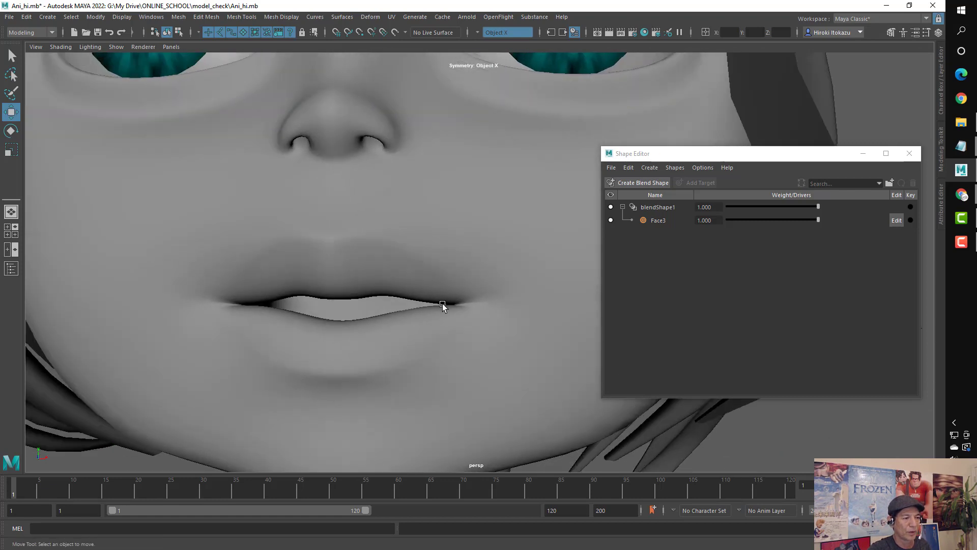
{"action": "left_click_drag", "start_coordinate": [768, 221], "coordinate": [745, 220]}
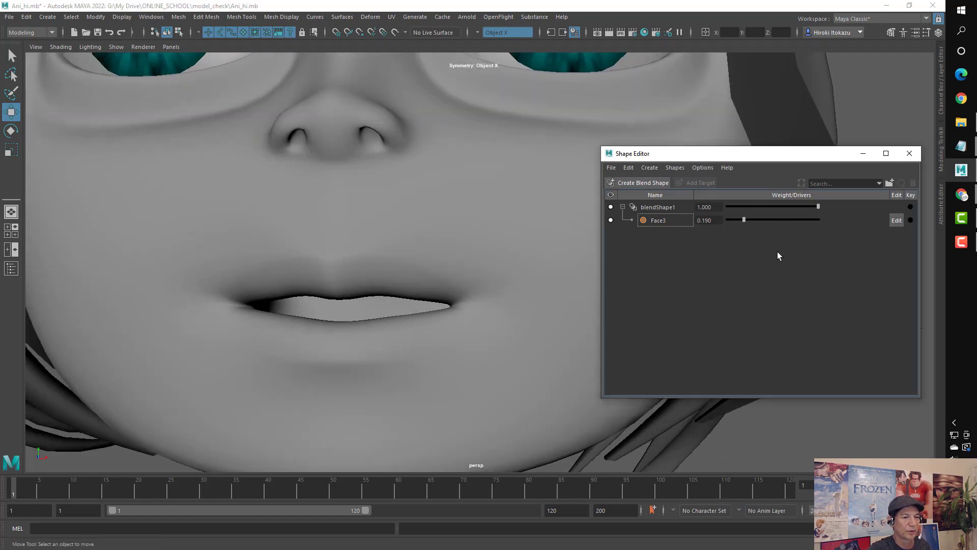
{"action": "double_click", "coordinate": [710, 220]}
{"action": "type", "text": "1"}
{"action": "key", "text": "Return"}
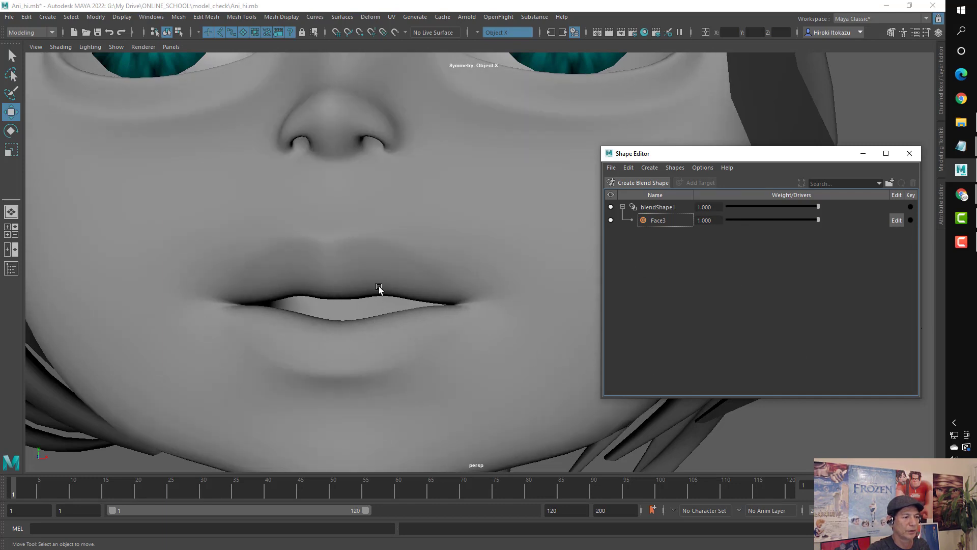
- Scrub Face3 while framing the whole face, then set it to 0 to compare the chin
{"action": "mouse_move", "coordinate": [768, 227]}
{"action": "left_mouse_down"}
{"action": "mouse_move", "coordinate": [753, 220]}
{"action": "mouse_move", "coordinate": [893, 259]}
{"action": "left_mouse_up"}
{"action": "right_click_drag", "start_coordinate": [458, 306], "coordinate": [353, 337], "text": "alt"}
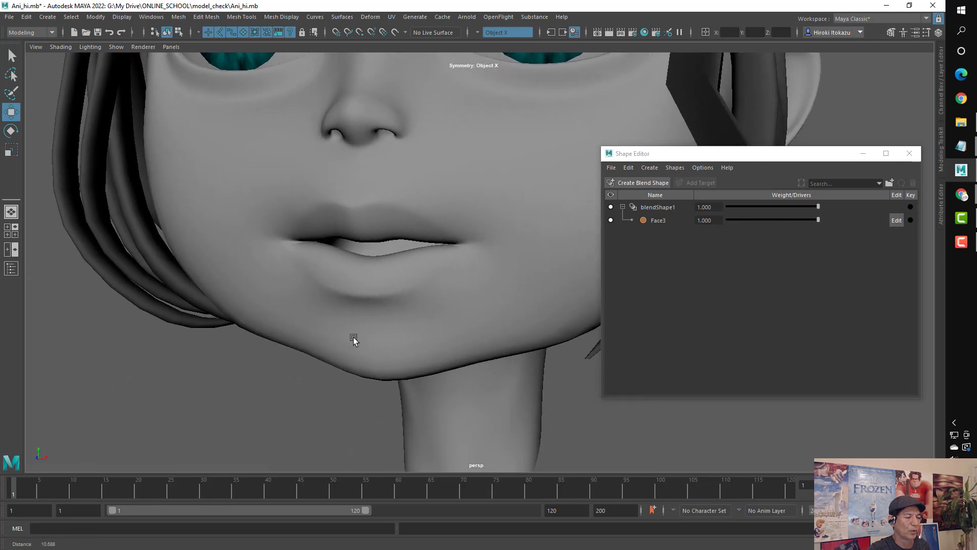
{"action": "right_click_drag", "start_coordinate": [353, 337], "coordinate": [248, 200], "text": "alt"}
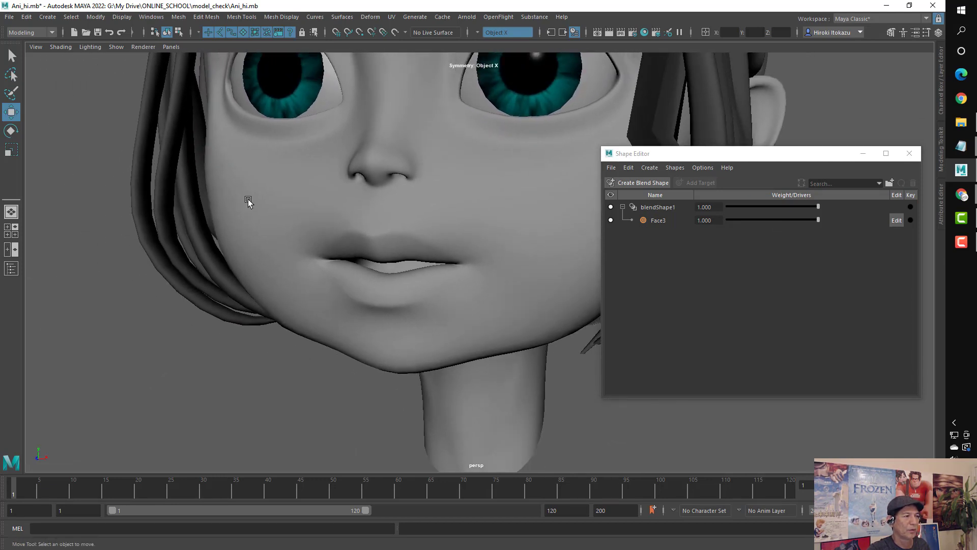
{"action": "left_click_drag", "start_coordinate": [234, 179], "coordinate": [238, 191], "text": "alt"}
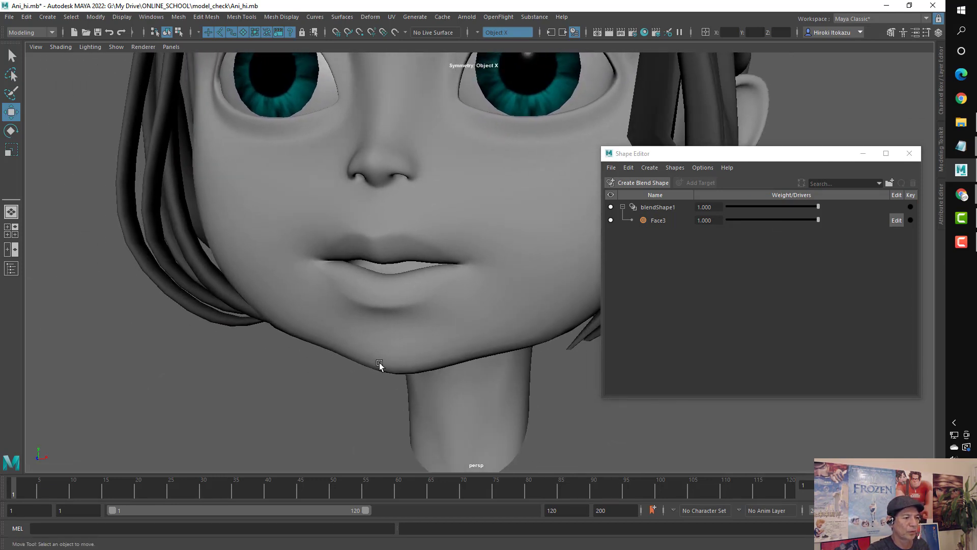
{"action": "left_click_drag", "start_coordinate": [768, 220], "coordinate": [591, 218]}
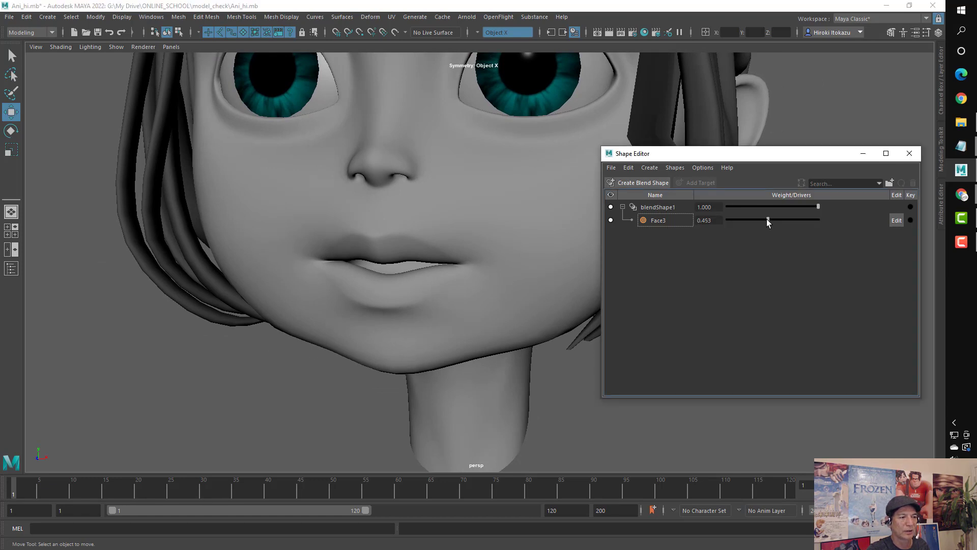
{"action": "mouse_move", "coordinate": [508, 294]}
{"action": "left_mouse_down", "text": "alt"}
{"action": "mouse_move", "coordinate": [423, 323]}
{"action": "mouse_move", "coordinate": [252, 255]}
{"action": "left_mouse_up", "text": "alt"}
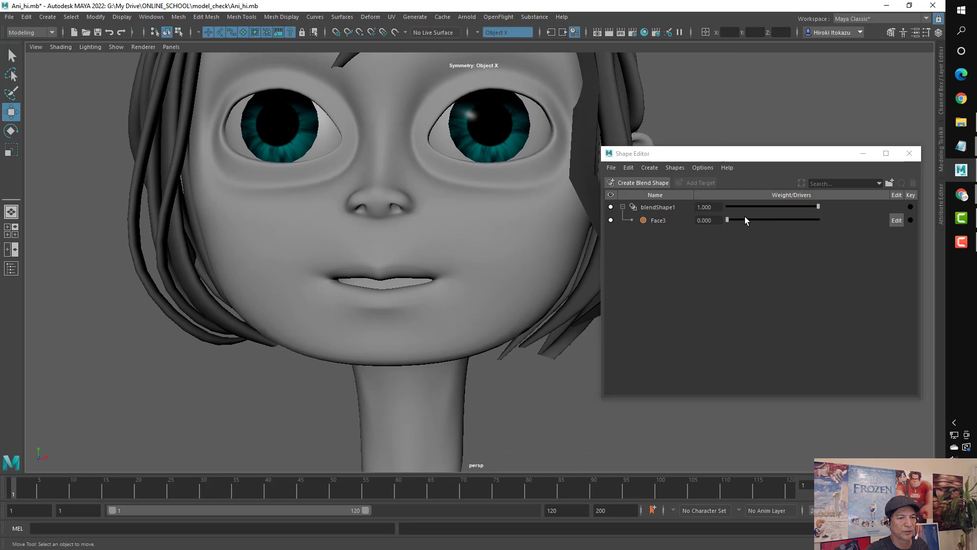
- Return Face3 to 1.0 and orbit the head with hair, toggling Face3 to compare mouth and profile
{"action": "left_click_drag", "start_coordinate": [731, 219], "coordinate": [894, 237]}
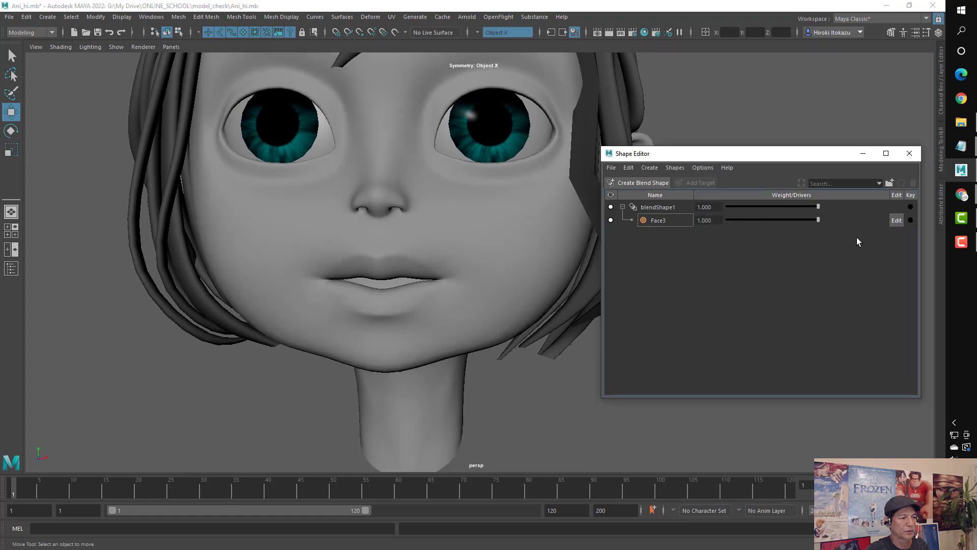
{"action": "left_click_drag", "start_coordinate": [395, 323], "coordinate": [377, 322], "text": "alt"}
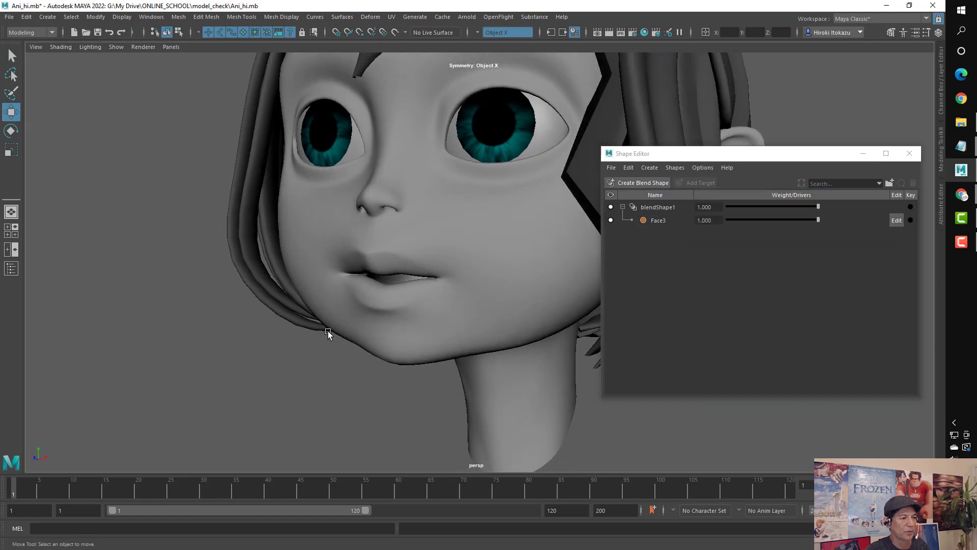
{"action": "mouse_move", "coordinate": [565, 320]}
{"action": "left_mouse_down", "text": "alt"}
{"action": "mouse_move", "coordinate": [414, 305]}
{"action": "mouse_move", "coordinate": [443, 317]}
{"action": "mouse_move", "coordinate": [382, 331]}
{"action": "left_mouse_up", "text": "alt"}
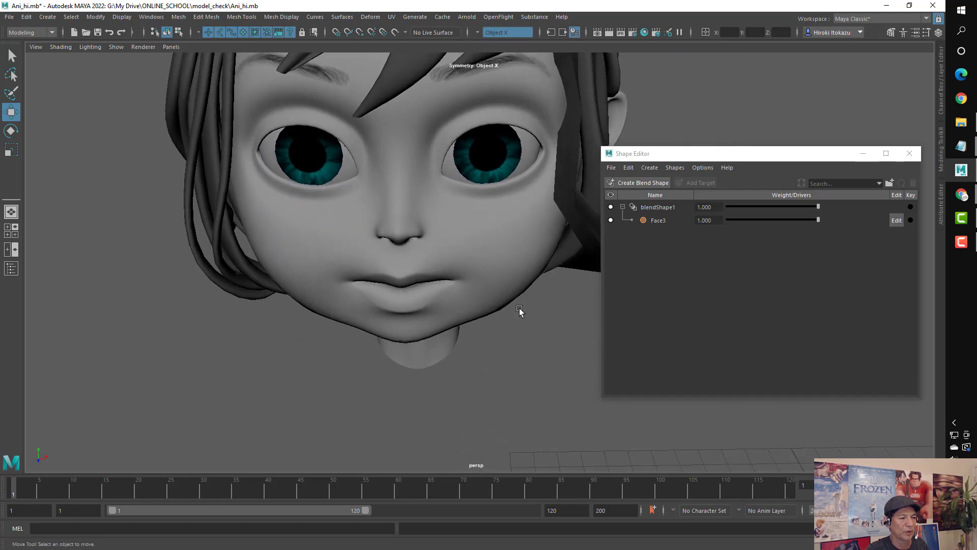
{"action": "mouse_move", "coordinate": [778, 221]}
{"action": "left_mouse_down"}
{"action": "mouse_move", "coordinate": [537, 216]}
{"action": "mouse_move", "coordinate": [921, 267]}
{"action": "left_mouse_up"}
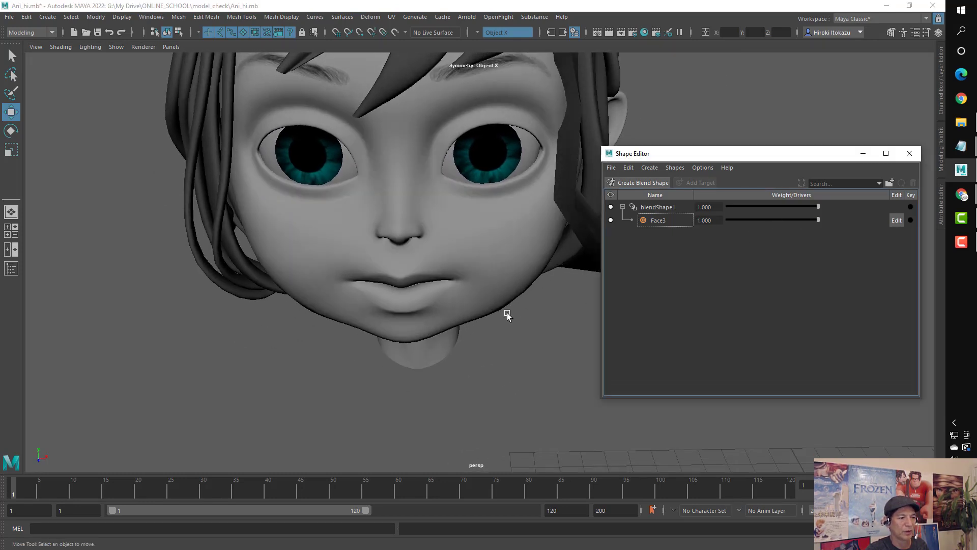
{"action": "mouse_move", "coordinate": [544, 304]}
{"action": "left_mouse_down", "text": "alt"}
{"action": "mouse_move", "coordinate": [474, 290]}
{"action": "mouse_move", "coordinate": [469, 338]}
{"action": "mouse_move", "coordinate": [484, 316]}
{"action": "mouse_move", "coordinate": [465, 307]}
{"action": "left_mouse_up", "text": "alt"}
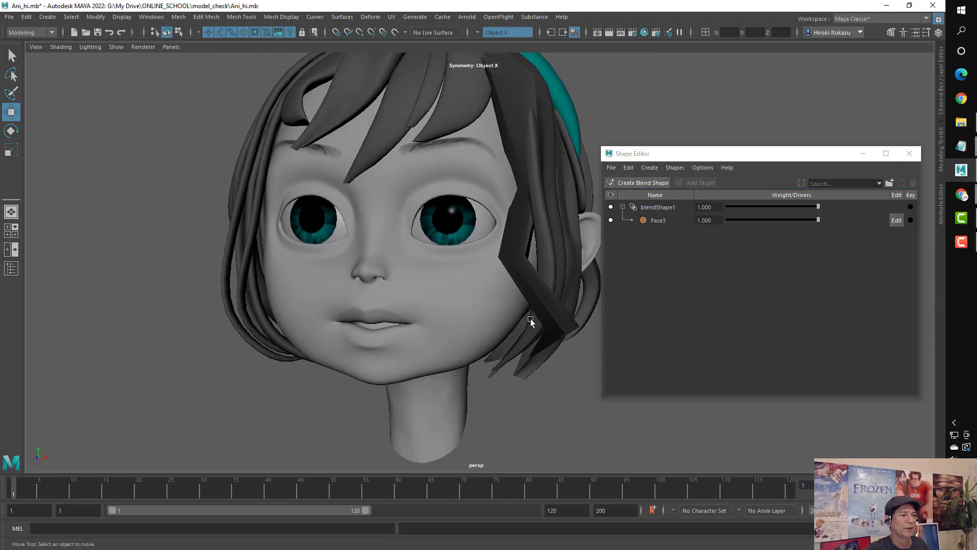
{"action": "left_click_drag", "start_coordinate": [530, 319], "coordinate": [699, 277], "text": "alt"}
{"action": "mouse_move", "coordinate": [765, 220]}
{"action": "left_mouse_down"}
{"action": "mouse_move", "coordinate": [539, 216]}
{"action": "mouse_move", "coordinate": [891, 275]}
{"action": "left_mouse_up"}
{"action": "left_click_drag", "start_coordinate": [571, 328], "coordinate": [502, 336], "text": "alt"}
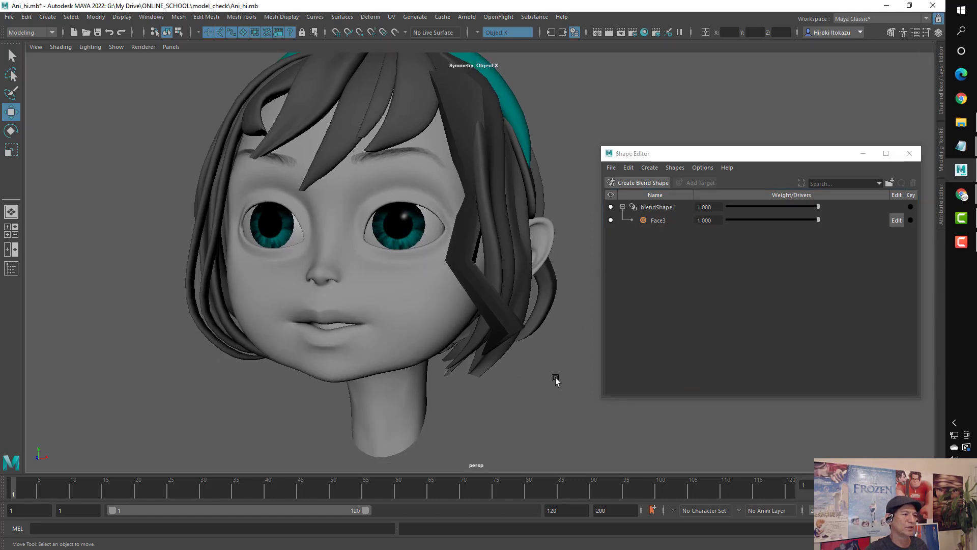
{"action": "mouse_move", "coordinate": [555, 380]}
{"action": "left_mouse_down", "text": "alt"}
{"action": "mouse_move", "coordinate": [533, 395]}
{"action": "mouse_move", "coordinate": [530, 377]}
{"action": "left_mouse_up", "text": "alt"}
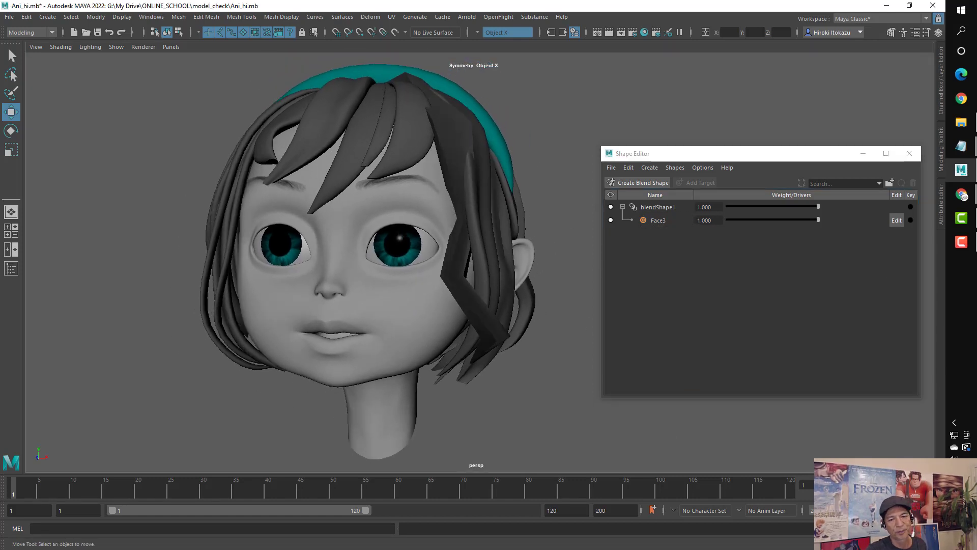